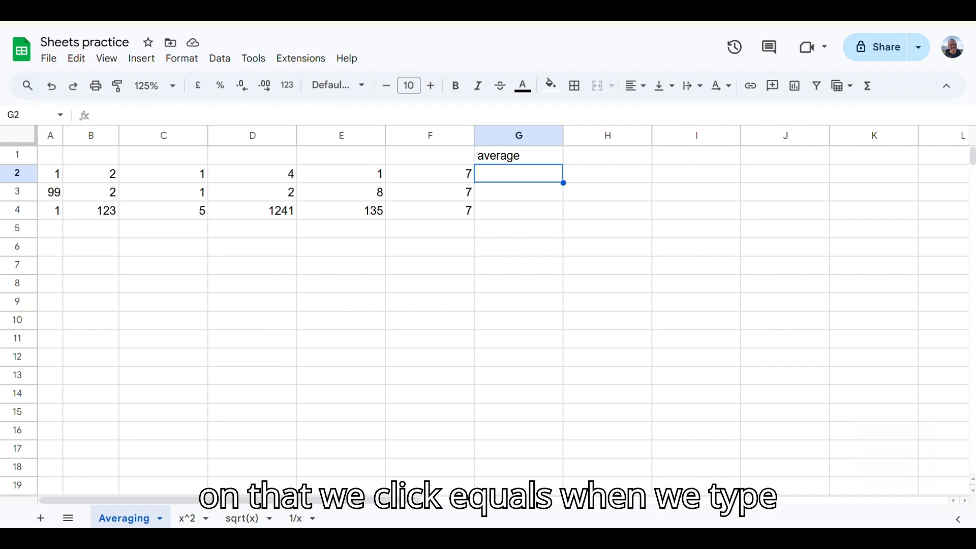
- Enter the formula =average(A2:F2) in cell G2 to average the first row of numbers
text(=)
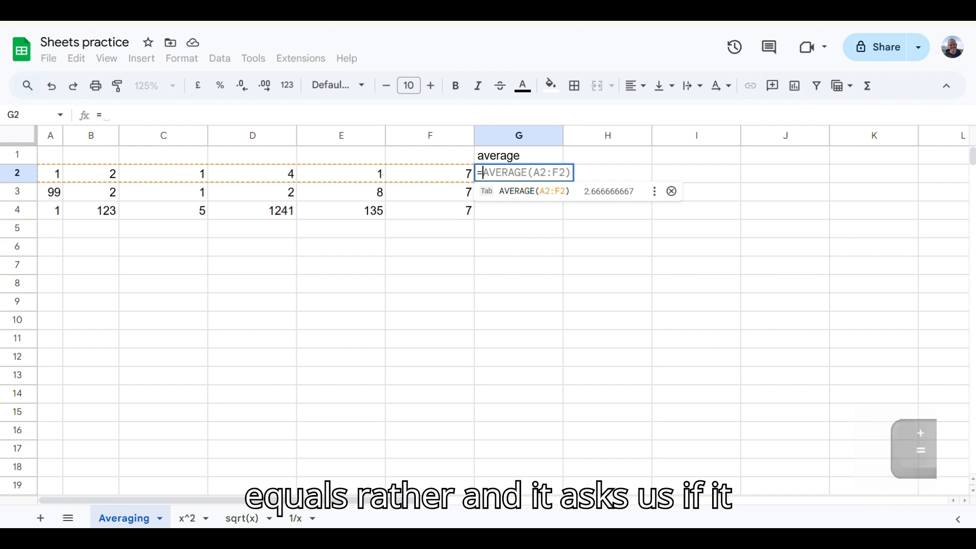
text(average)
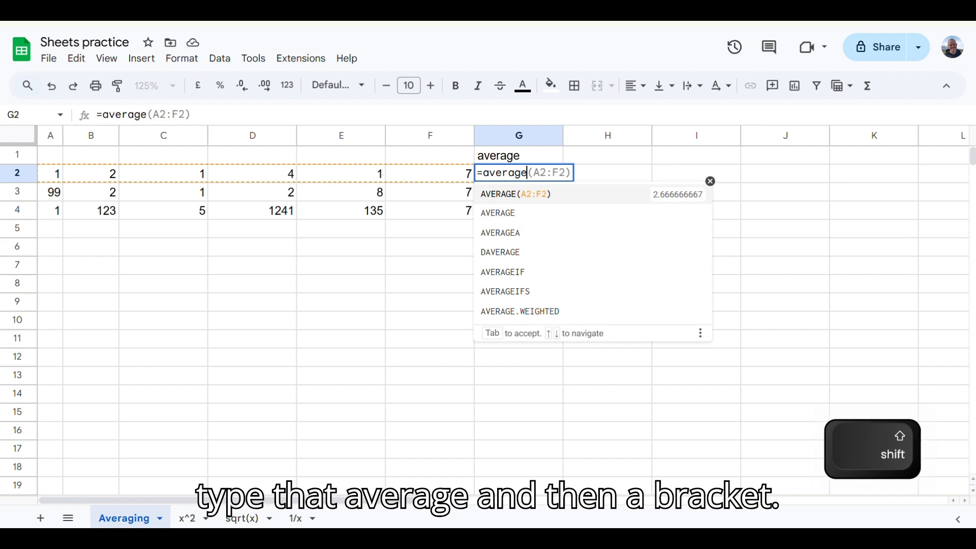
text(()
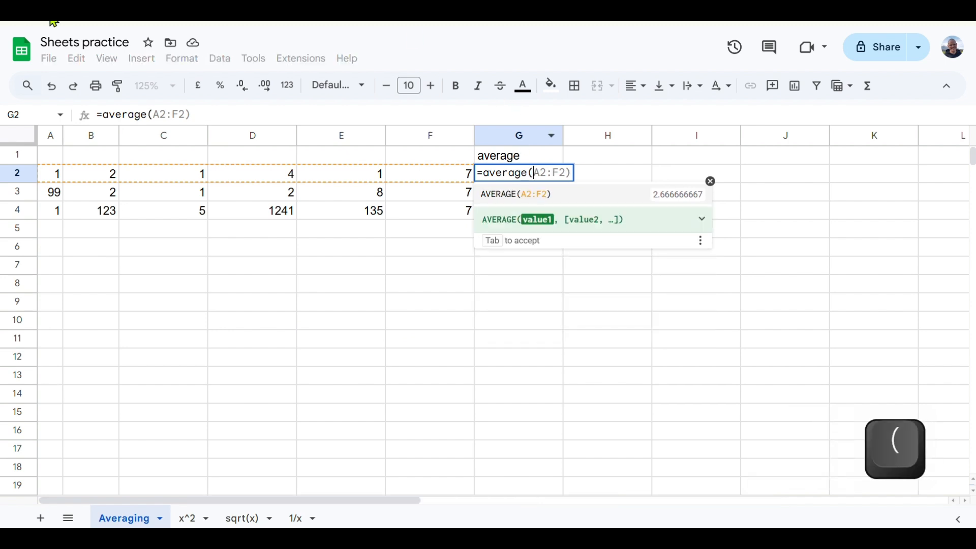
click(60, 177)
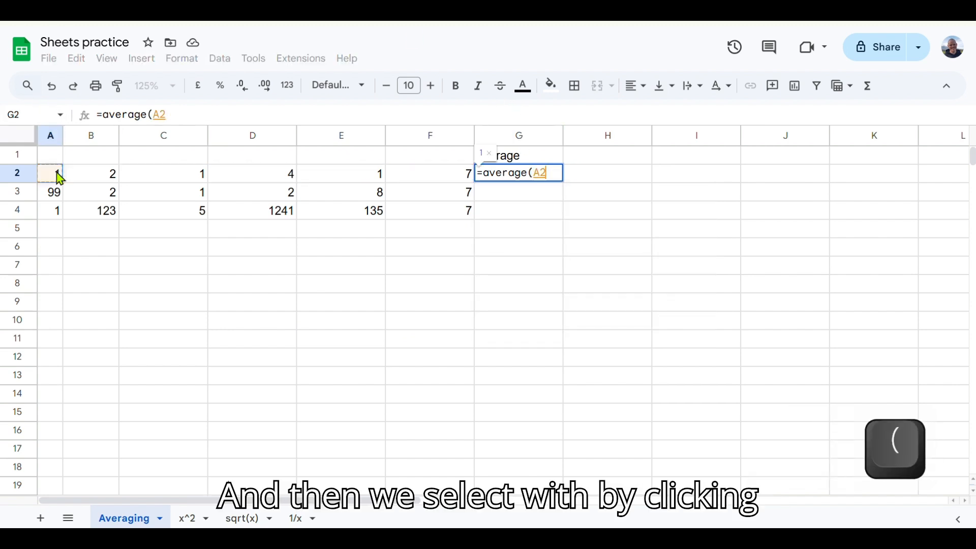
drag(59, 175, 419, 176)
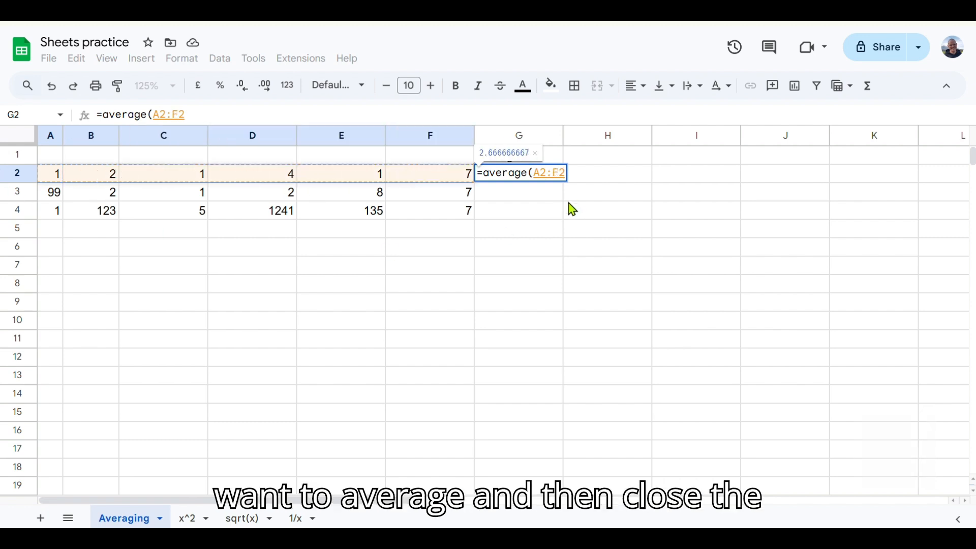
text())
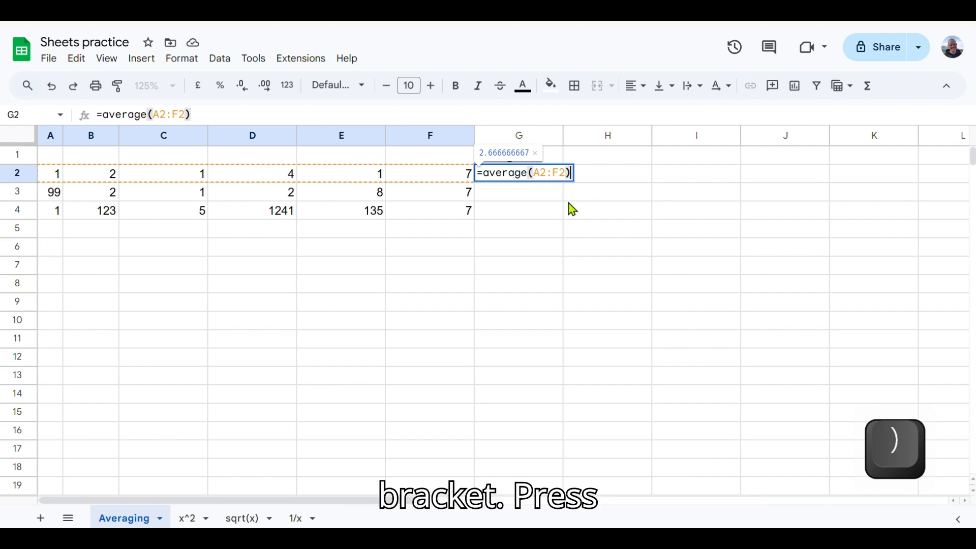
key(Return)
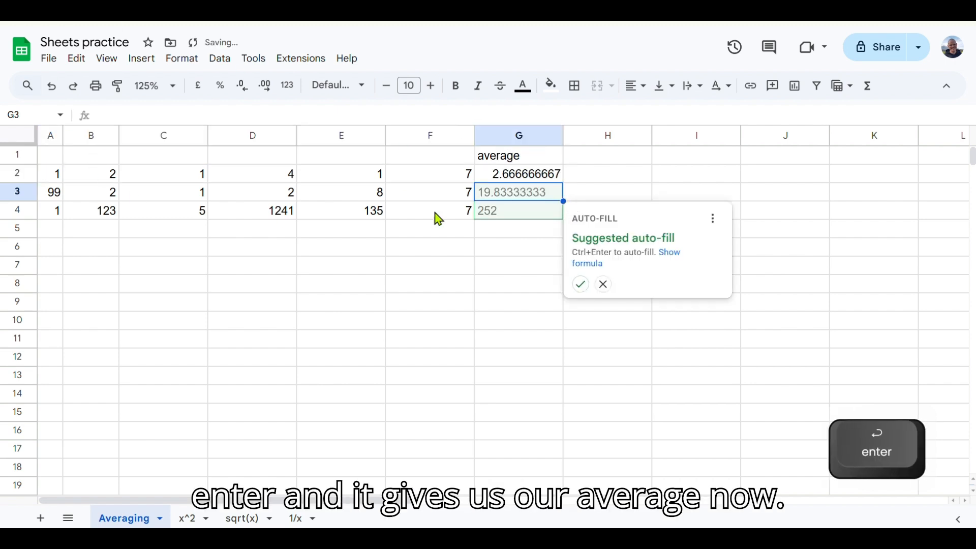
- Fill the average formula from G2 down column G through row 15
click(552, 175)
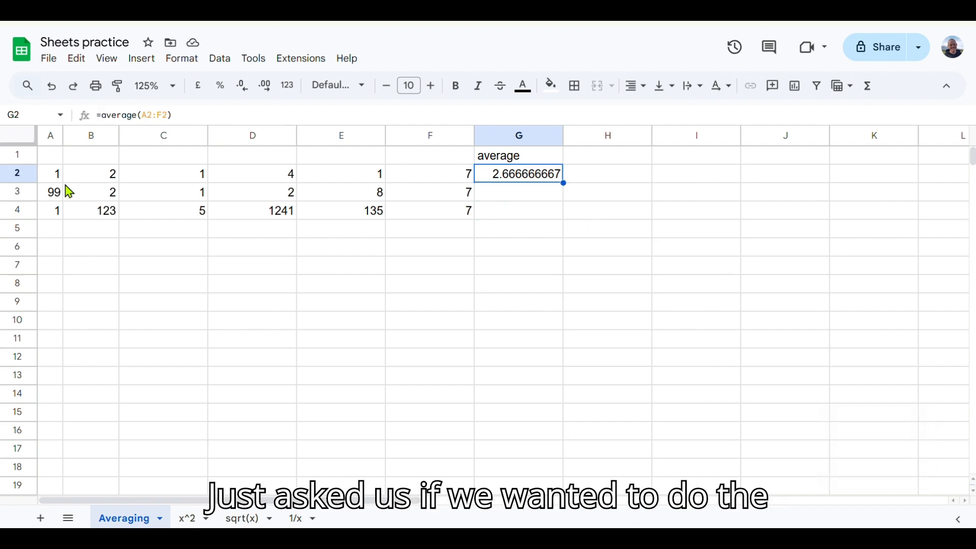
click(523, 197)
click(525, 204)
click(524, 199)
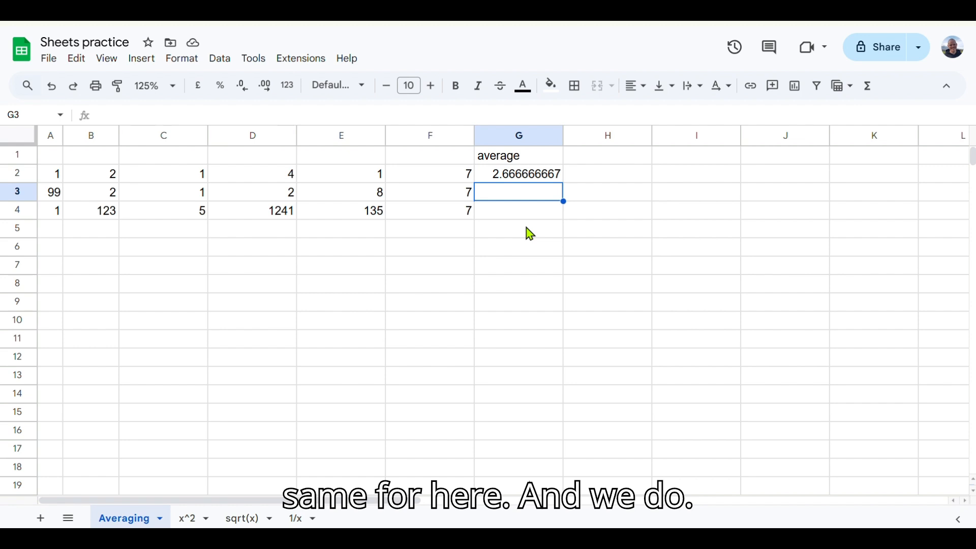
click(527, 216)
click(532, 192)
key(Up)
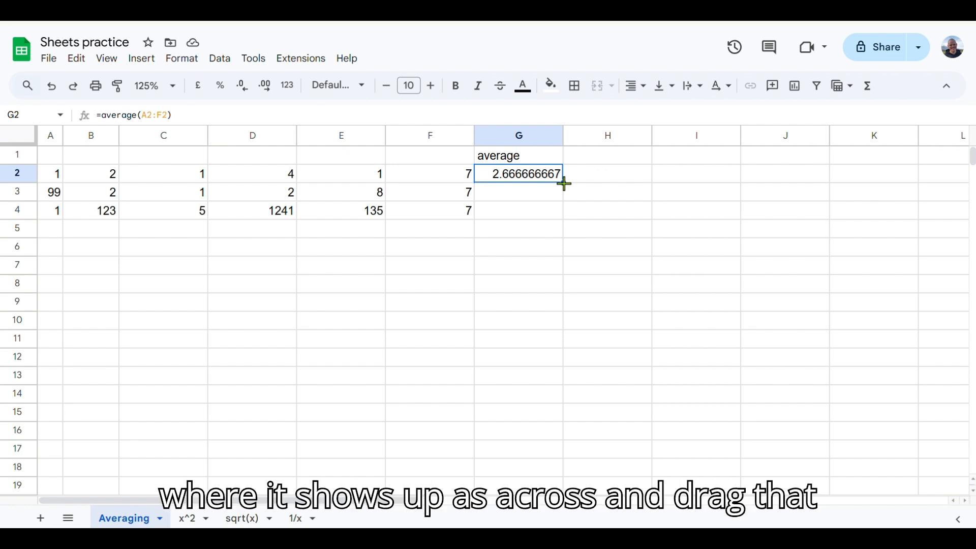
drag(564, 188, 558, 221)
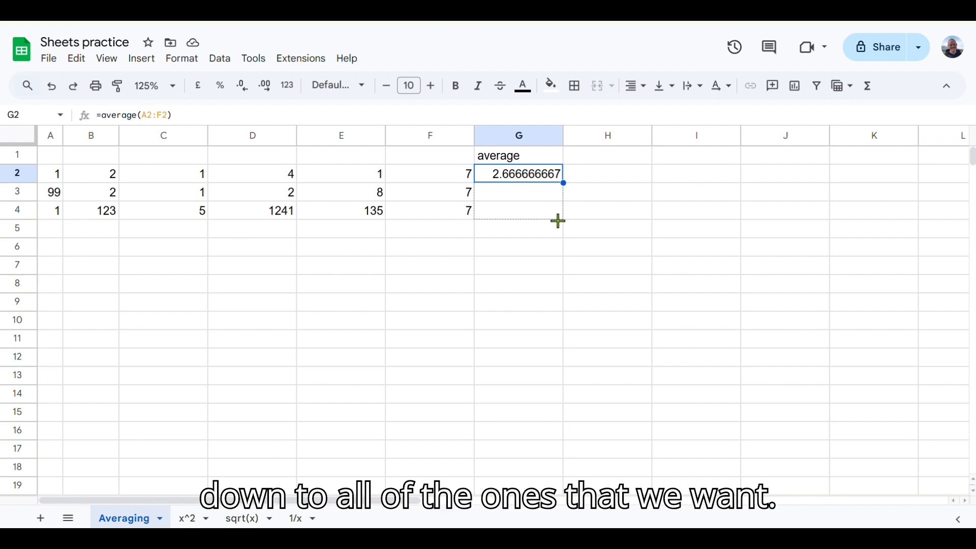
drag(563, 228, 580, 426)
- Clear the range F5:H18 to remove the surplus average formulas below the data rows
click(528, 240)
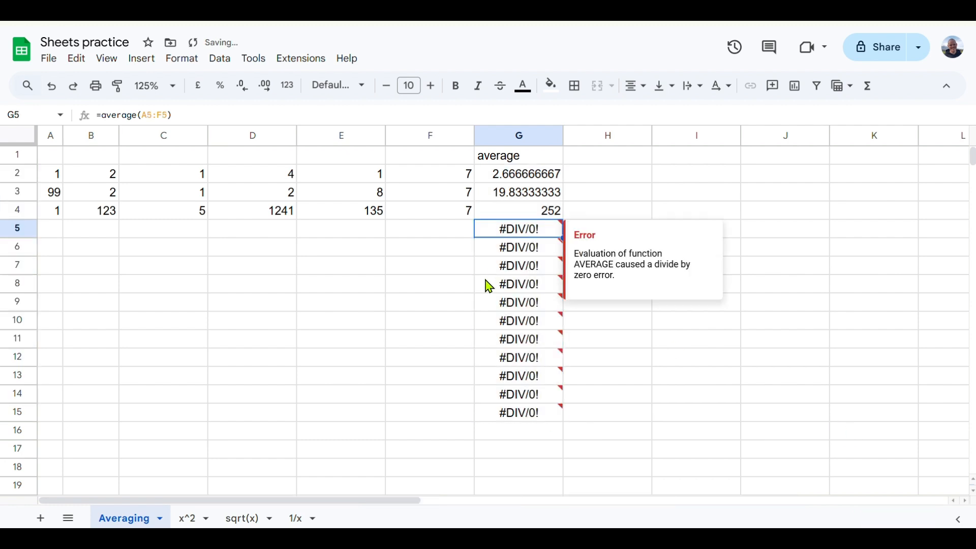
click(519, 304)
click(524, 377)
drag(370, 251, 158, 375)
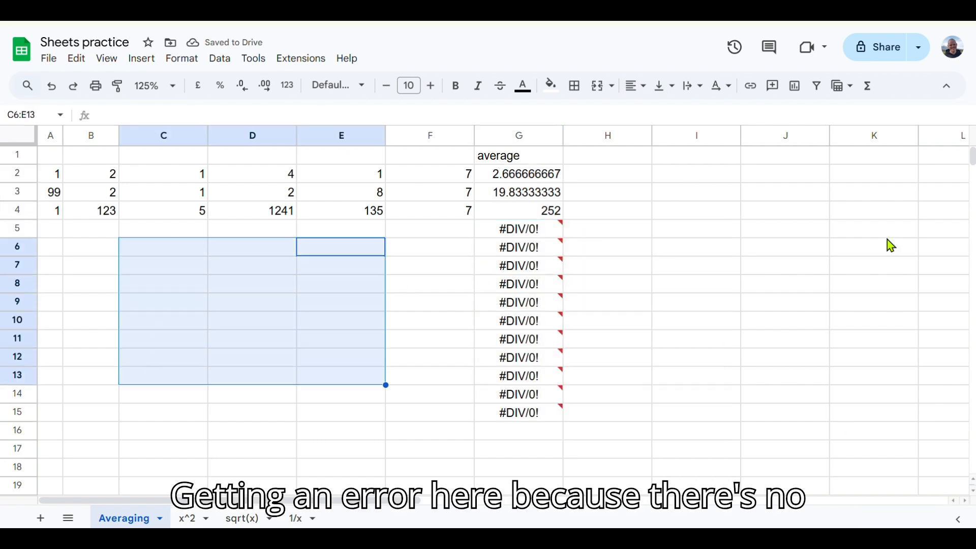
click(698, 294)
drag(570, 464, 458, 232)
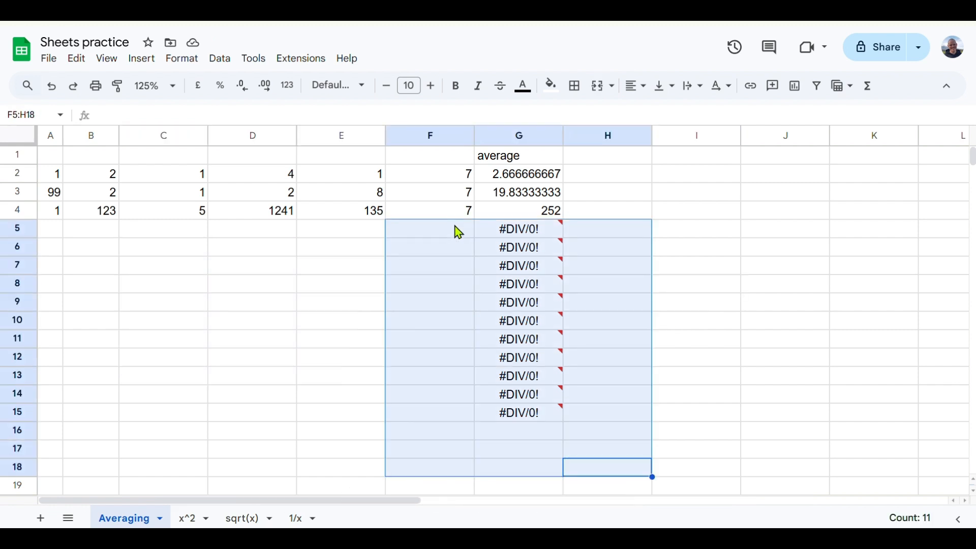
key(Delete)
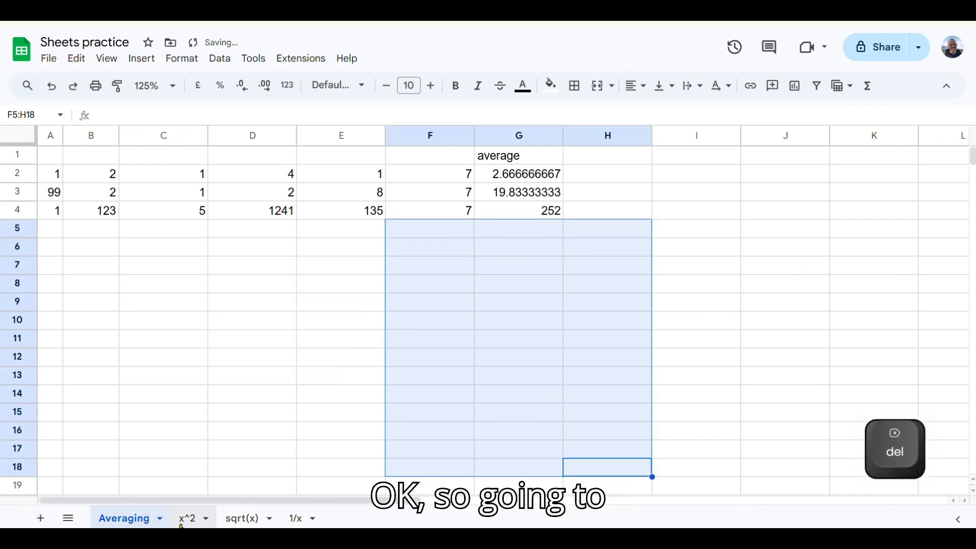
- Switch to the x^2 sheet and examine its X and Y data columns
click(186, 520)
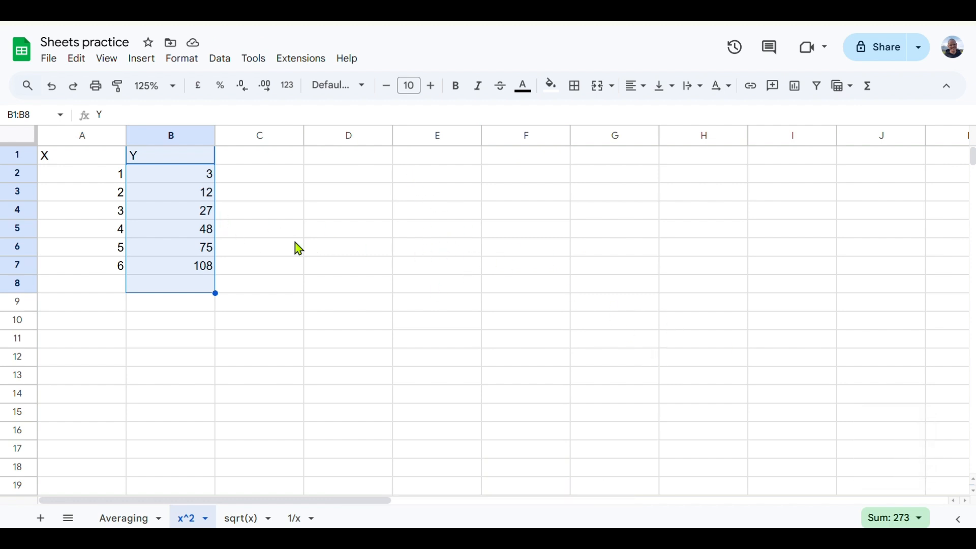
click(51, 161)
click(185, 161)
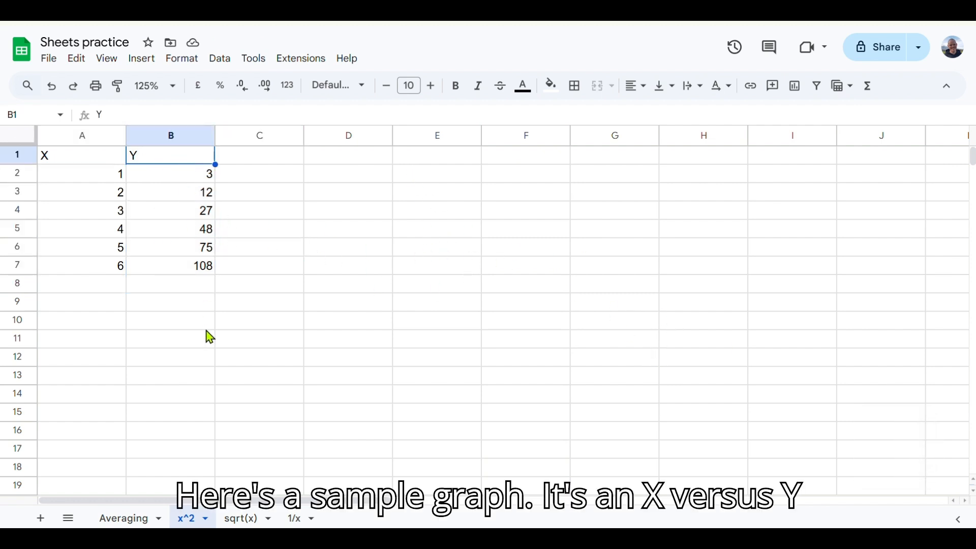
click(55, 161)
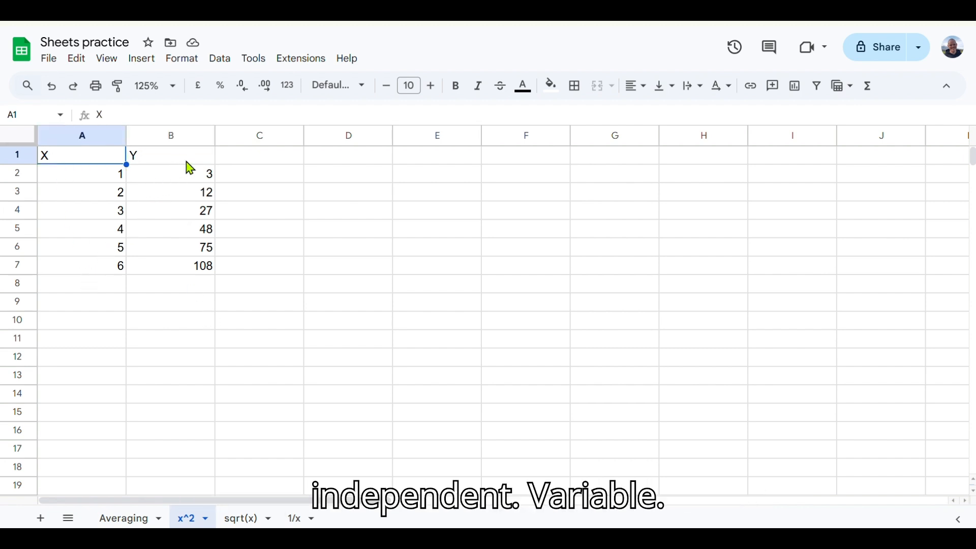
drag(113, 174, 114, 265)
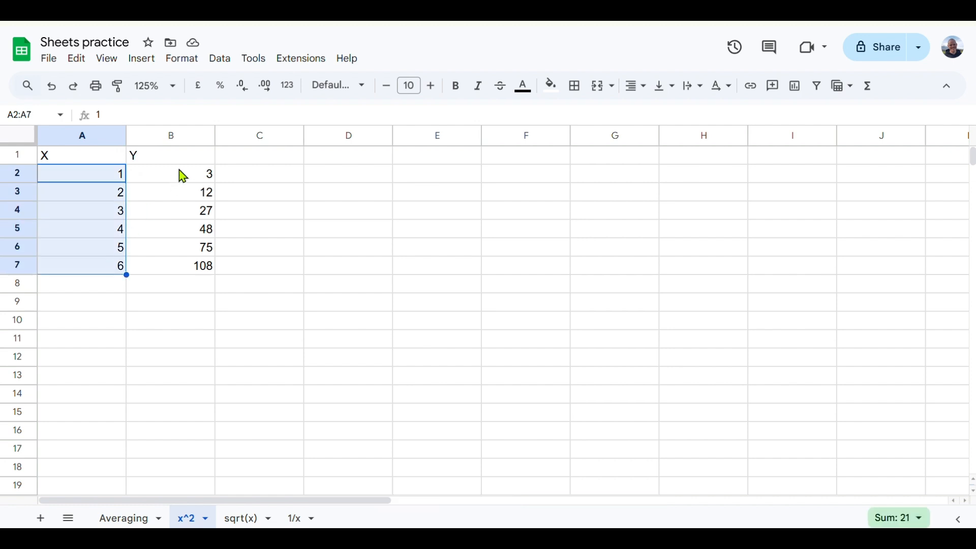
click(196, 161)
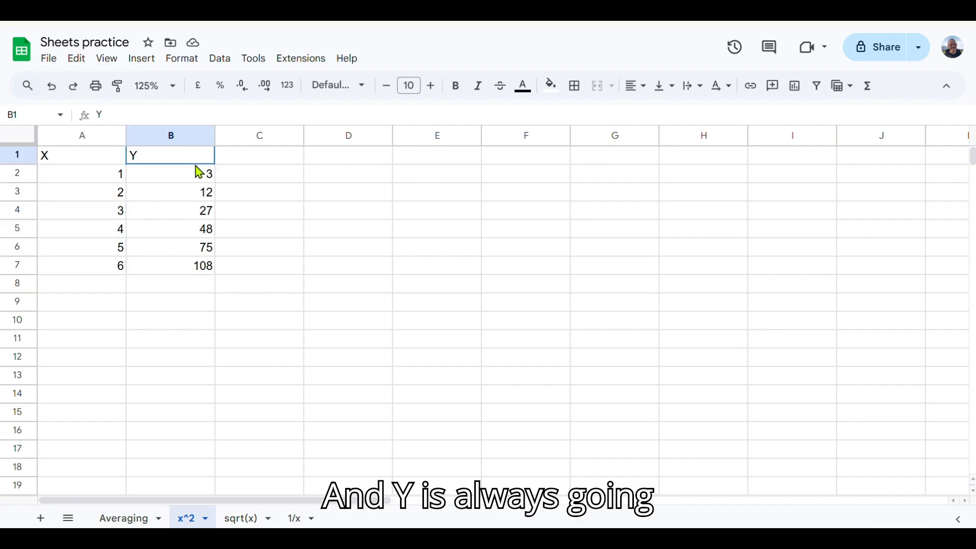
drag(197, 166, 192, 272)
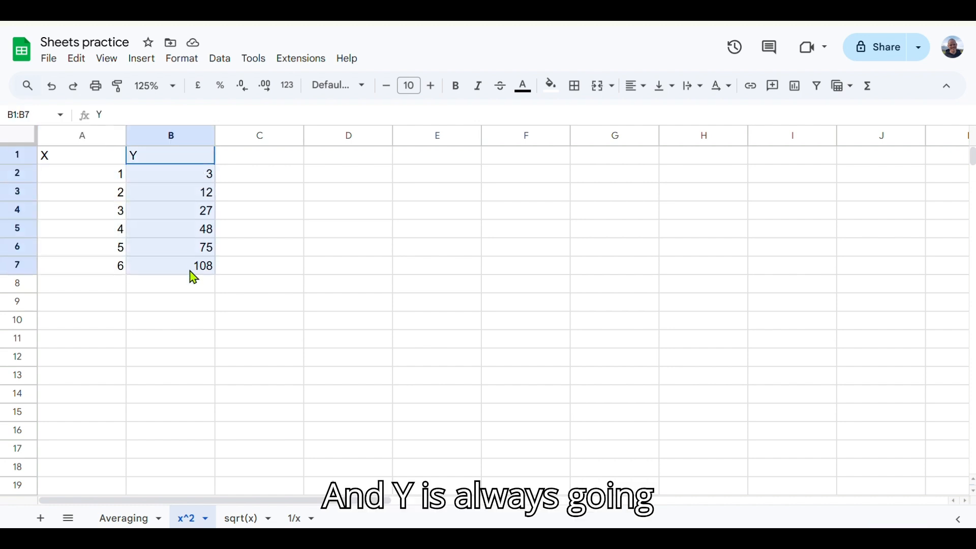
click(418, 262)
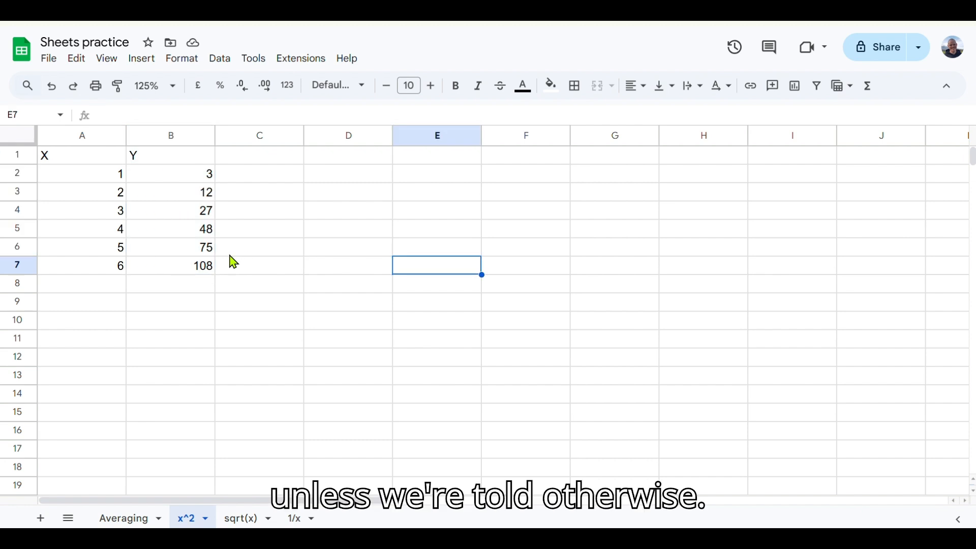
click(338, 300)
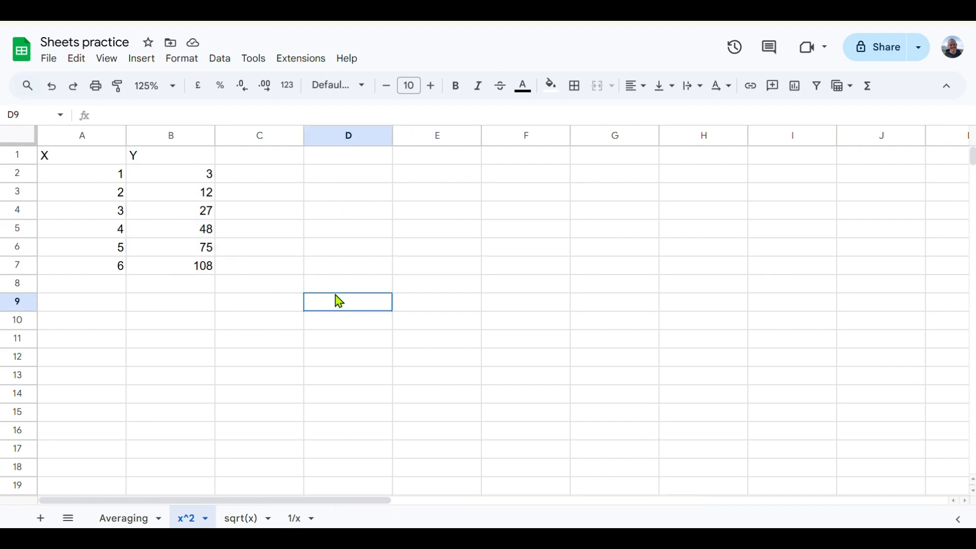
key(shift+Up)
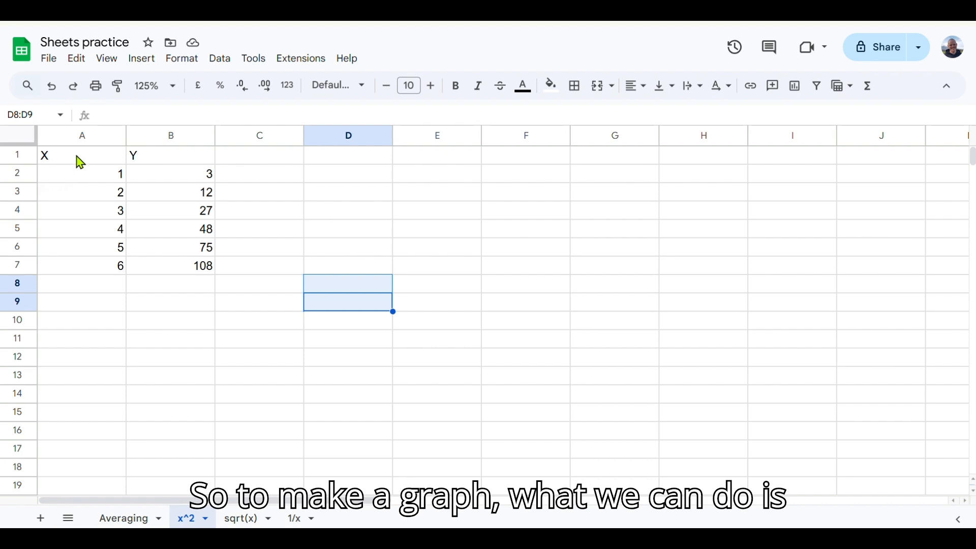
- Insert a chart from the X and Y data in A1:B7, including the headers
click(80, 163)
drag(81, 162, 214, 270)
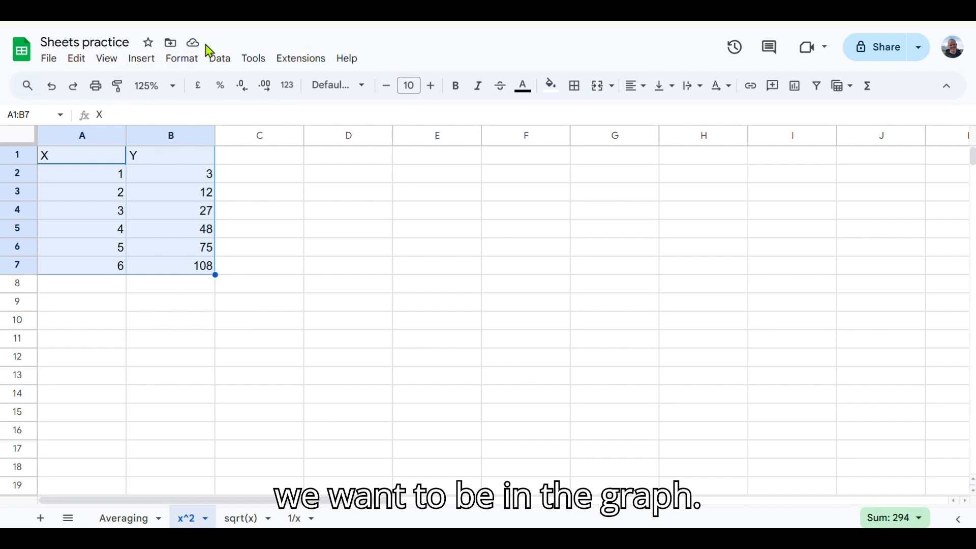
click(141, 59)
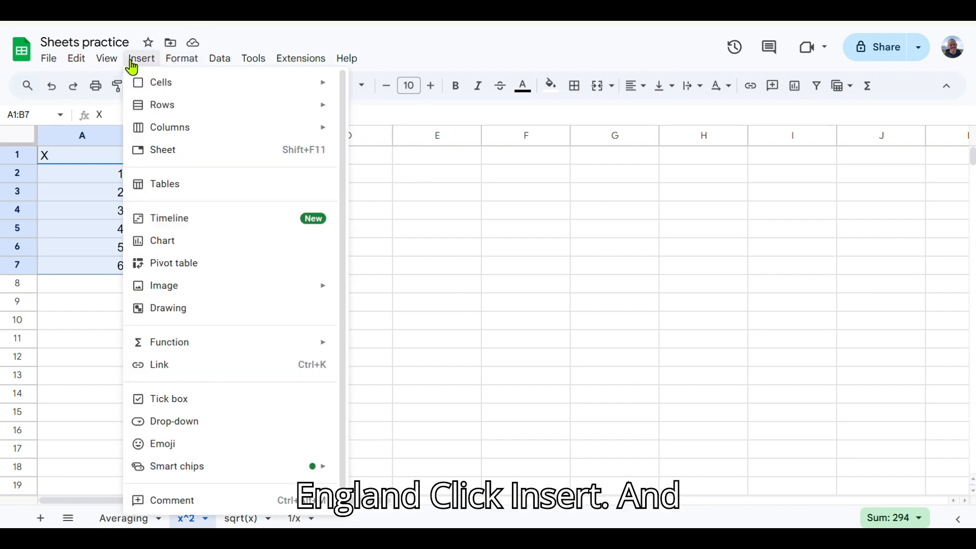
click(192, 244)
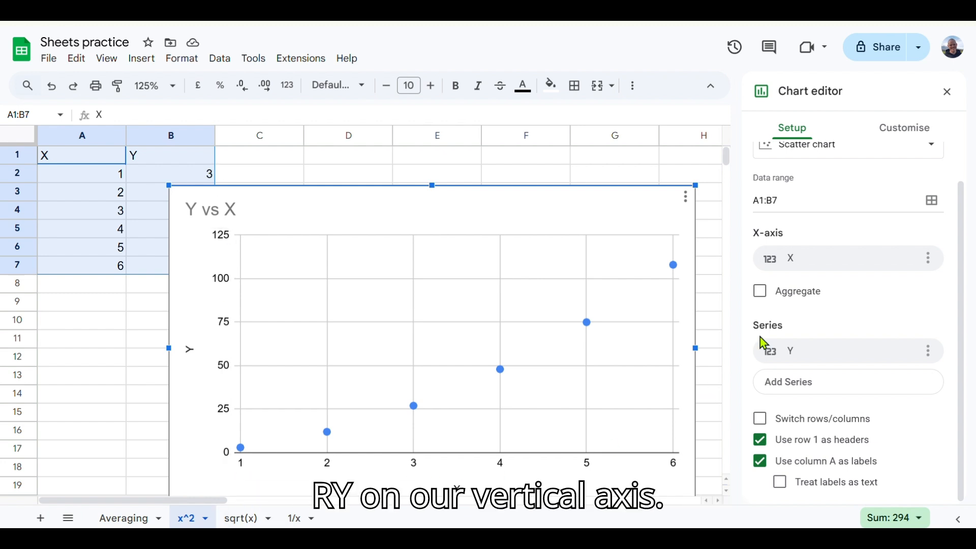
- Delete the Y vs X scatter chart and select the empty cell E6
click(686, 197)
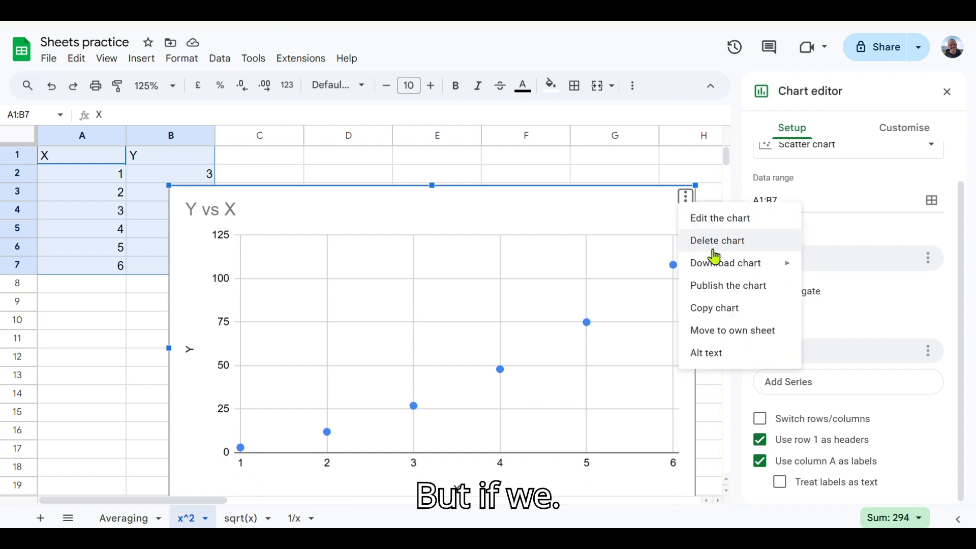
click(722, 241)
click(460, 251)
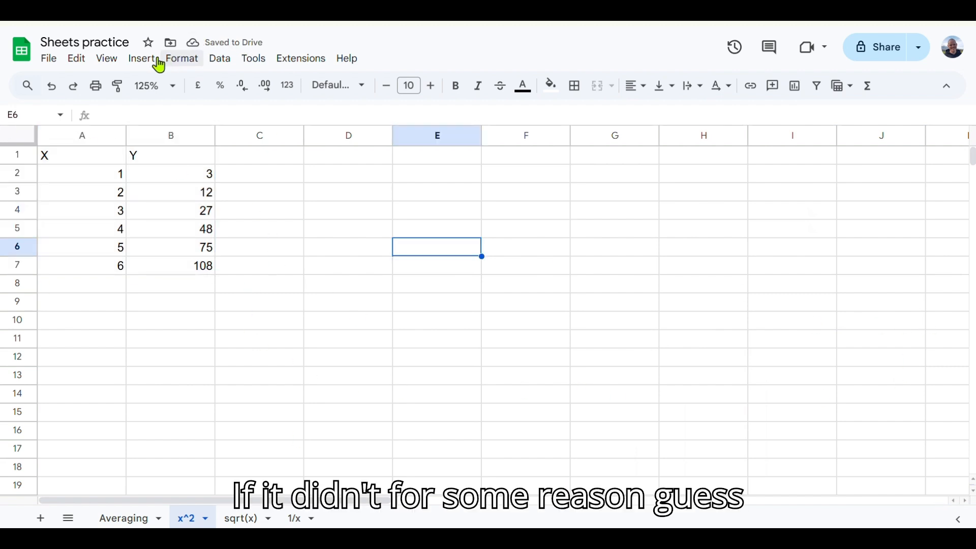
- Insert an empty chart, shrink it slightly and place it beside the X and Y columns without covering them
click(122, 59)
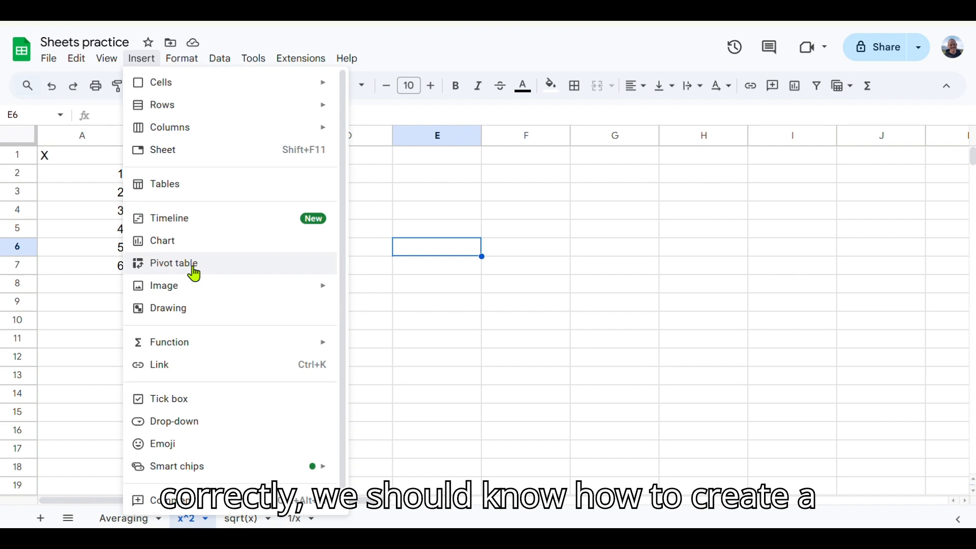
click(198, 242)
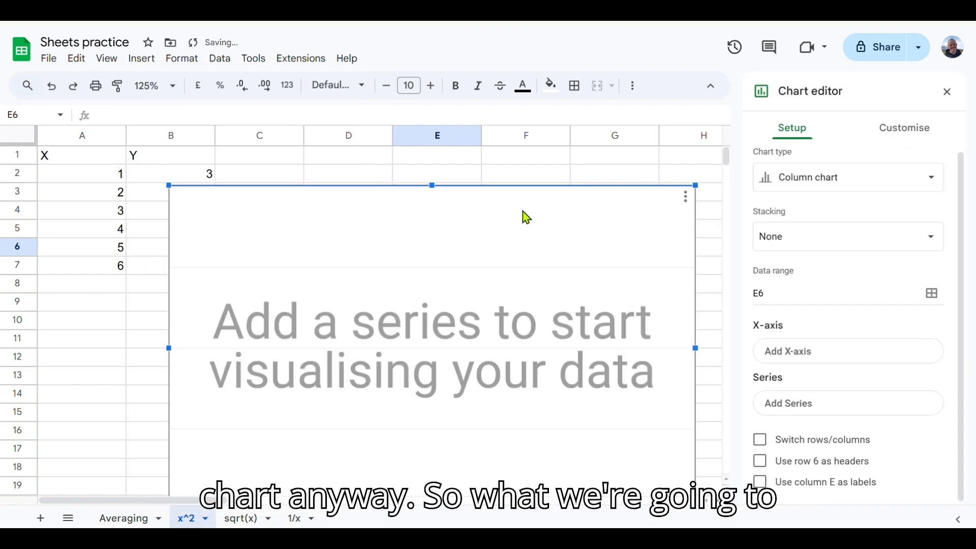
drag(523, 215, 573, 177)
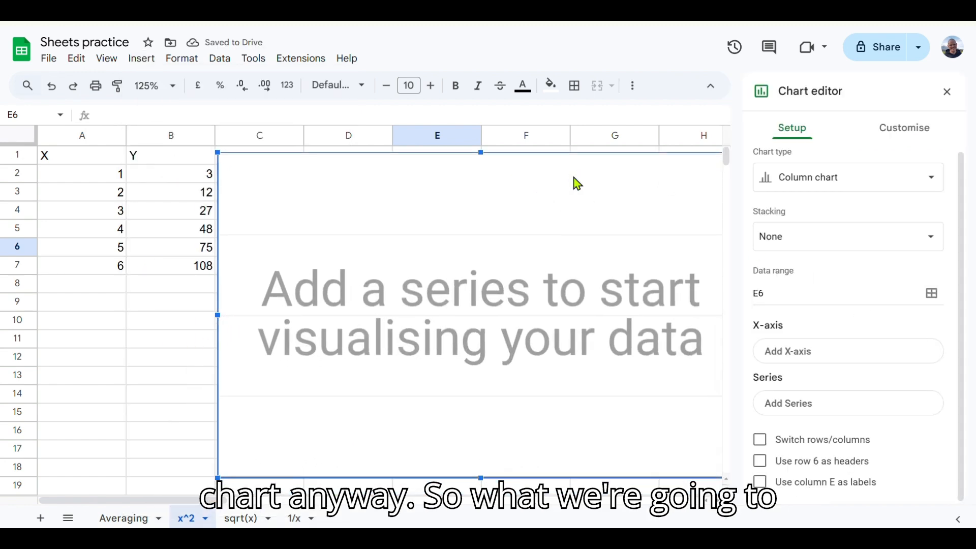
drag(217, 478, 325, 437)
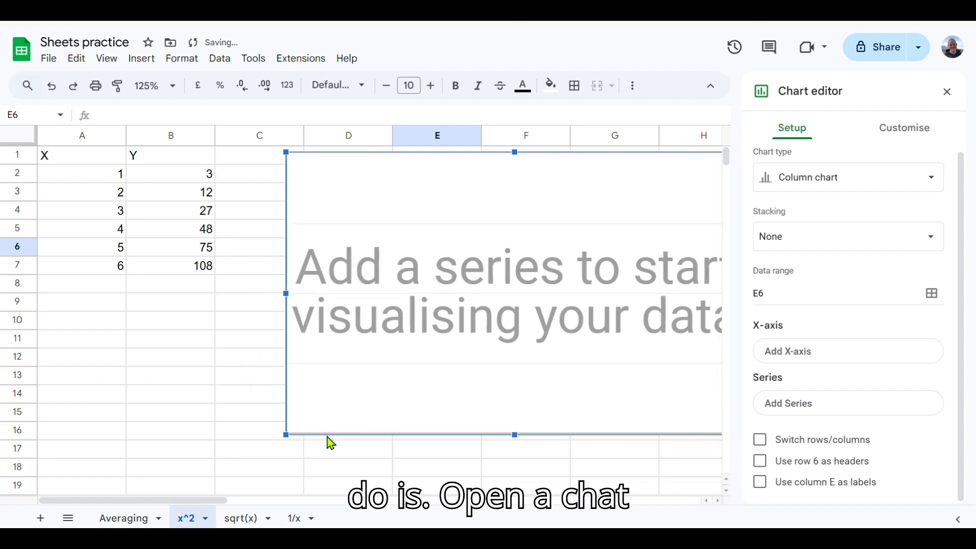
drag(681, 192, 642, 213)
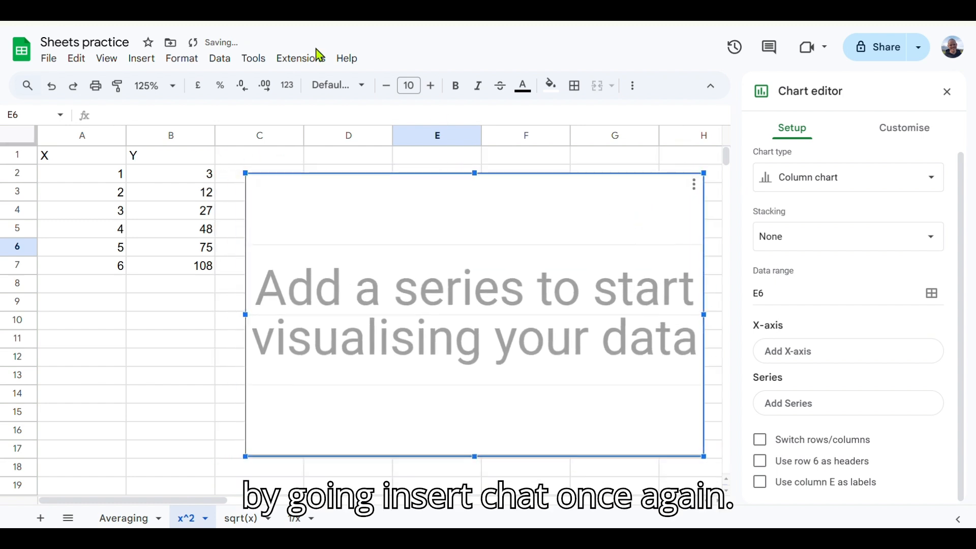
click(140, 58)
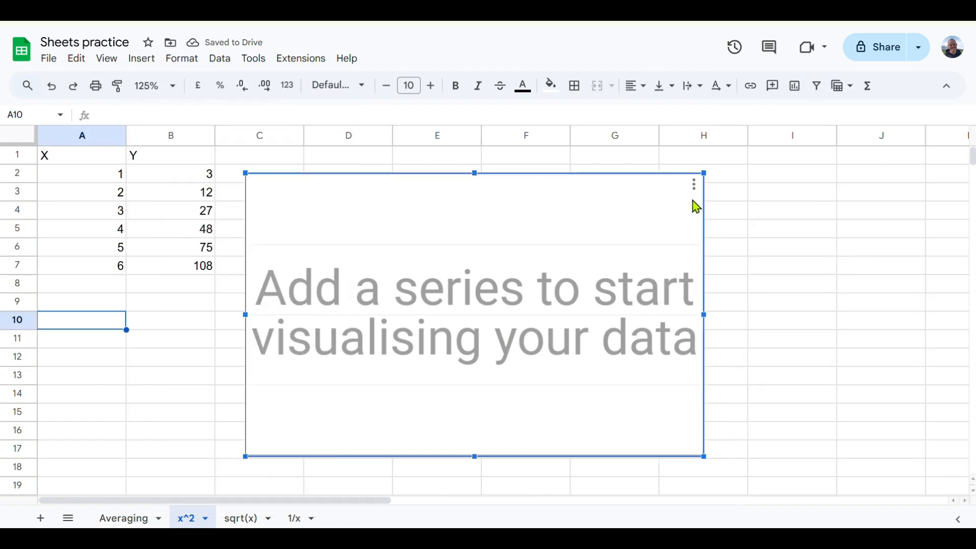
- Open the empty chart for editing and change its type to a scatter chart
click(695, 188)
click(718, 206)
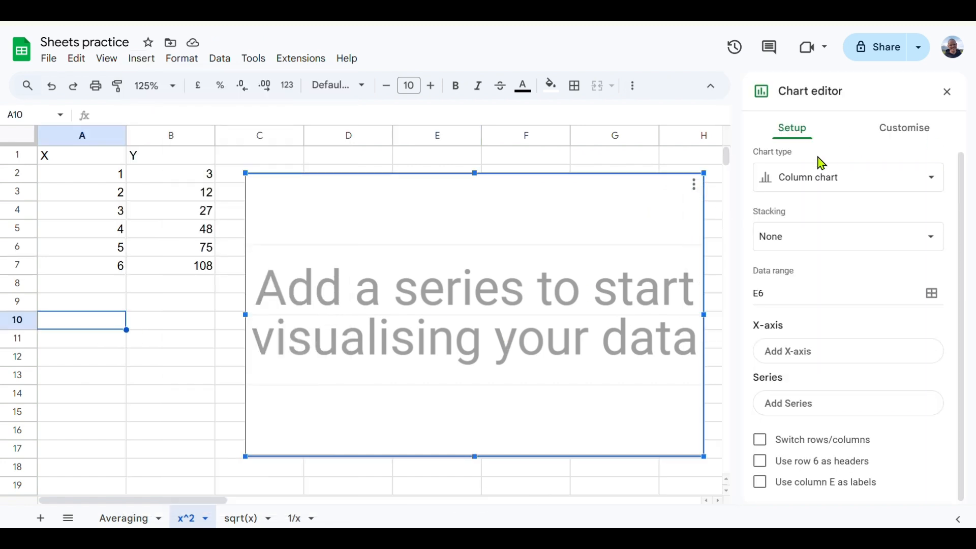
click(817, 180)
scroll(838, 265, down, 4)
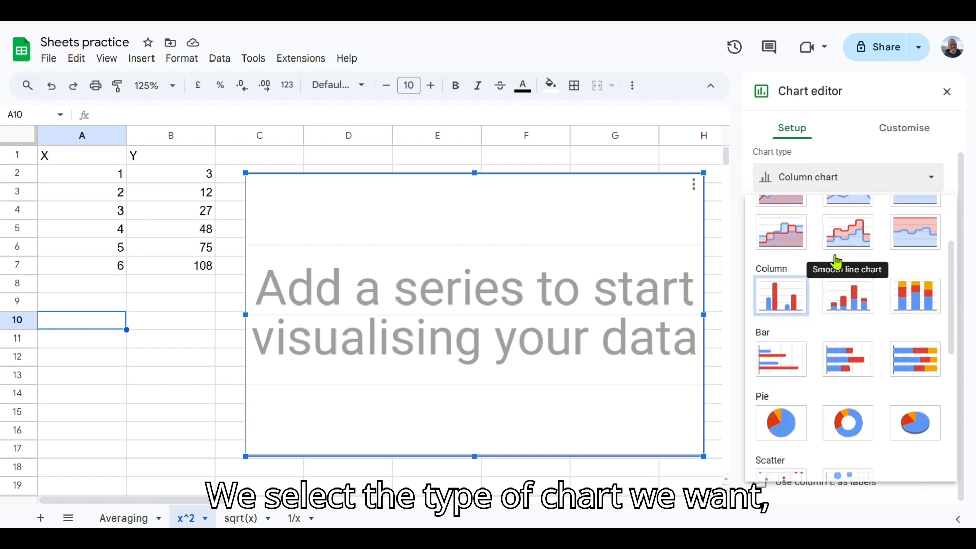
click(791, 414)
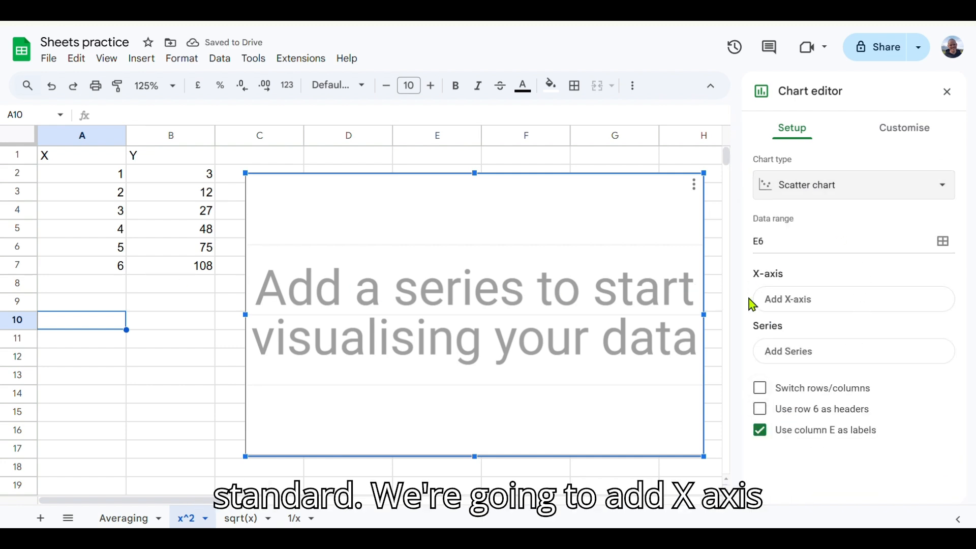
- Set the scatter chart's X-axis data to the range A1:A7 on the x^2 sheet, including the X header
click(813, 298)
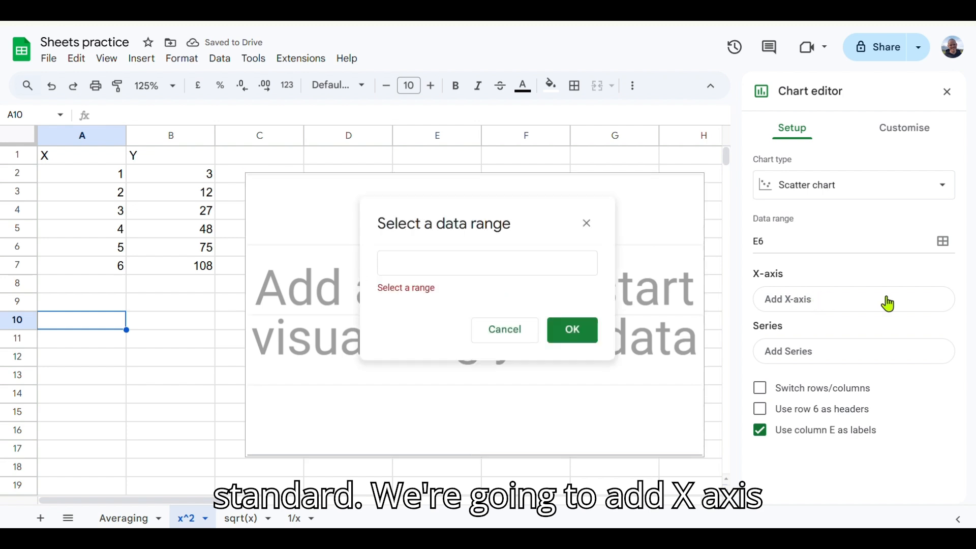
click(454, 262)
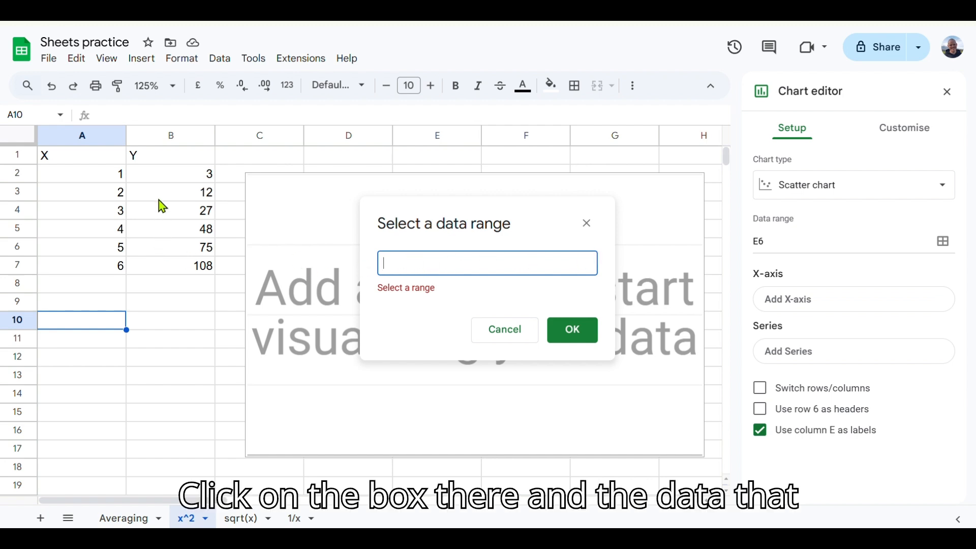
click(98, 162)
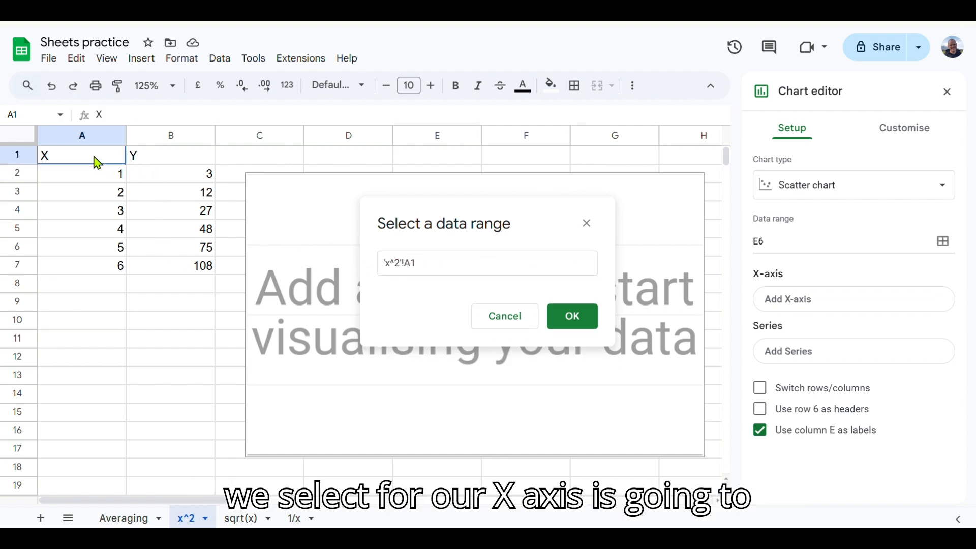
drag(98, 191, 101, 270)
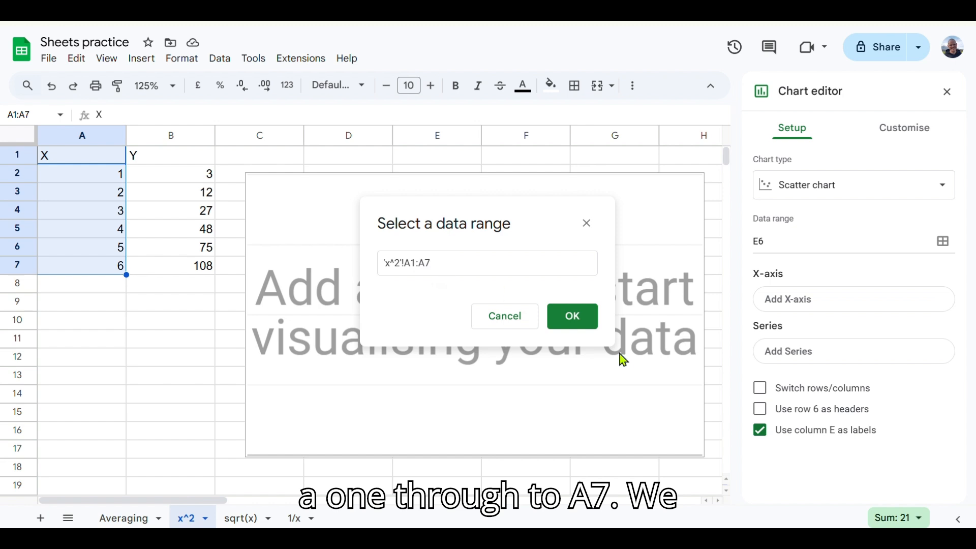
click(573, 316)
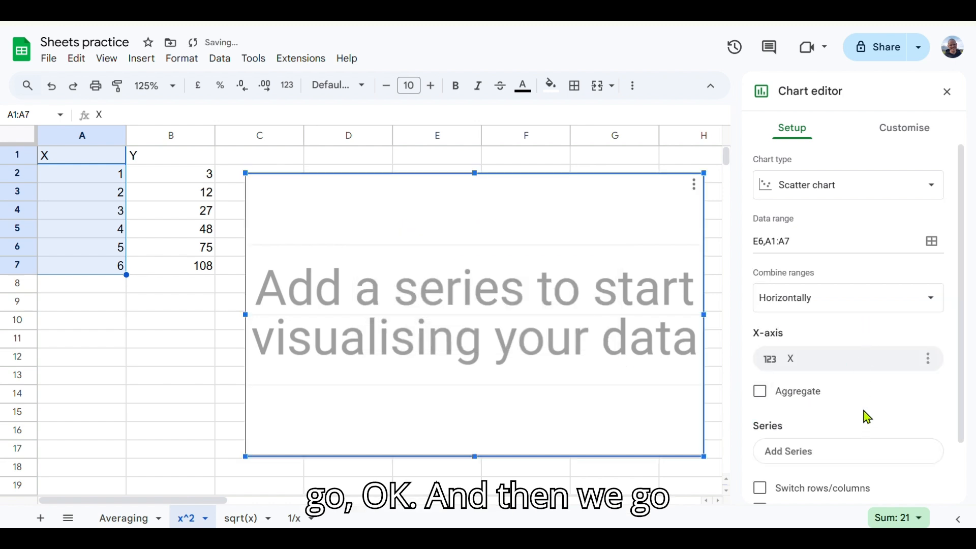
- Add the Y data in B1:B7, including its header, as the chart's series
scroll(865, 415, down, 3)
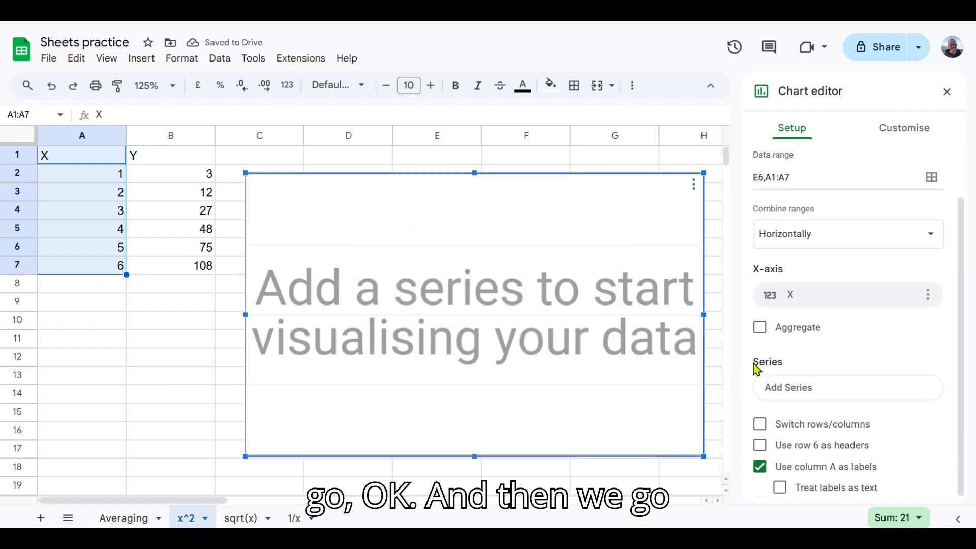
click(820, 393)
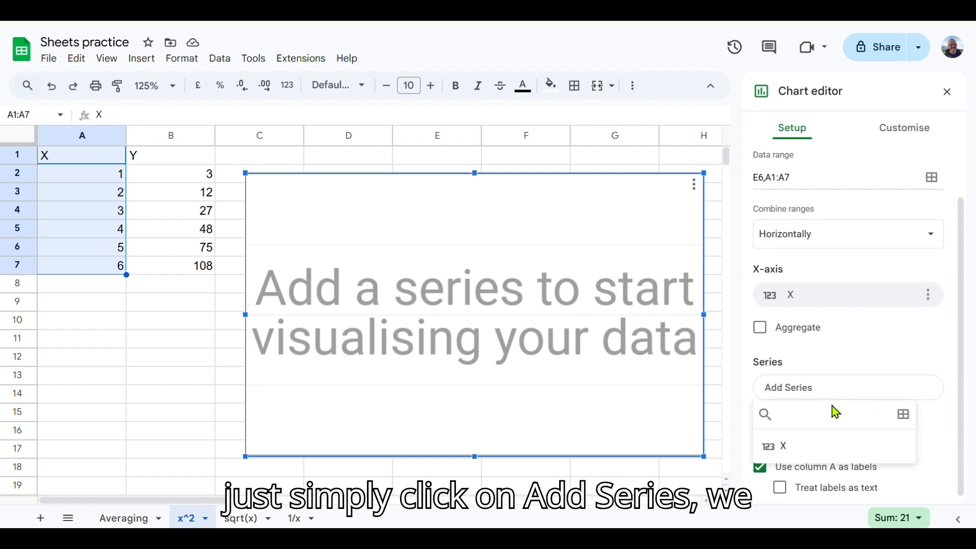
click(905, 416)
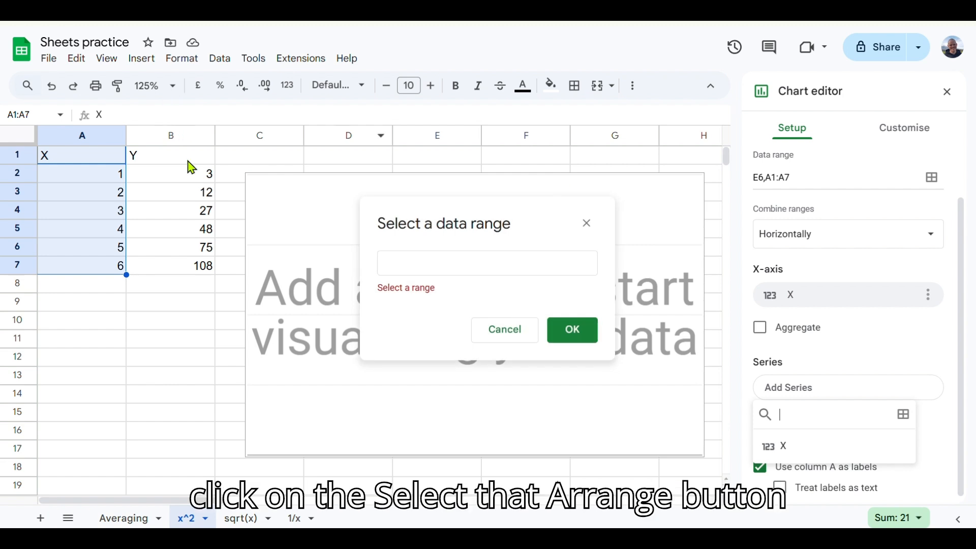
drag(190, 156, 188, 278)
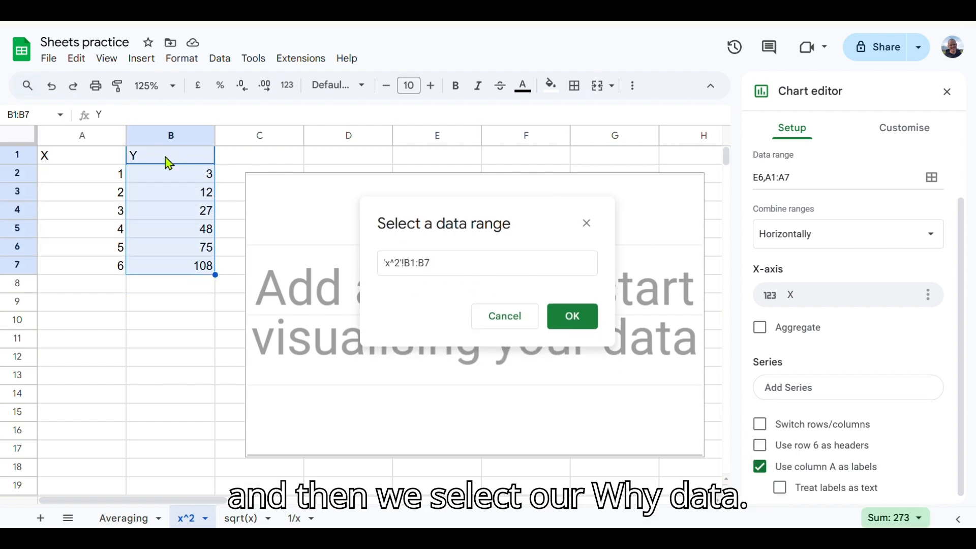
click(568, 322)
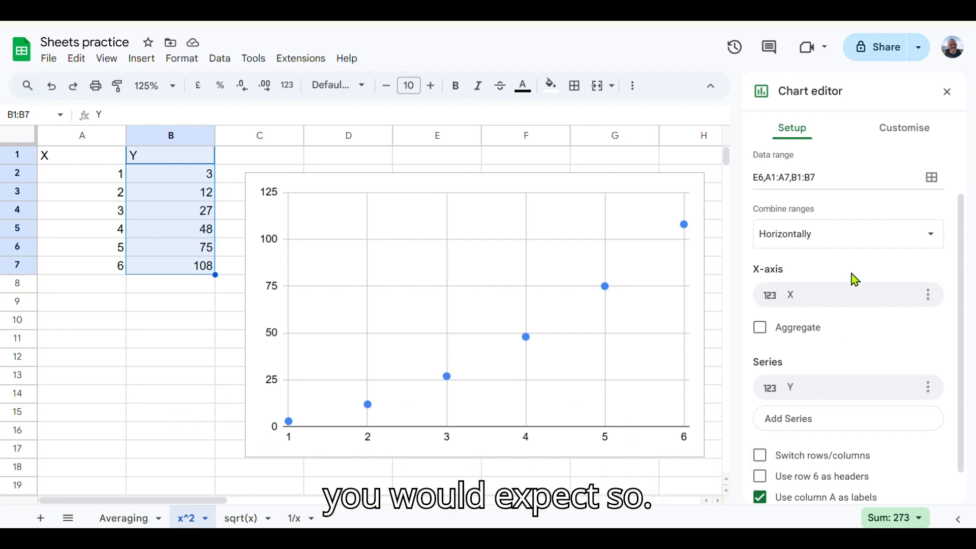
- Set the horizontal axis minimum to 0, keeping the axis in its normal, unreversed order
scroll(878, 371, down, 1)
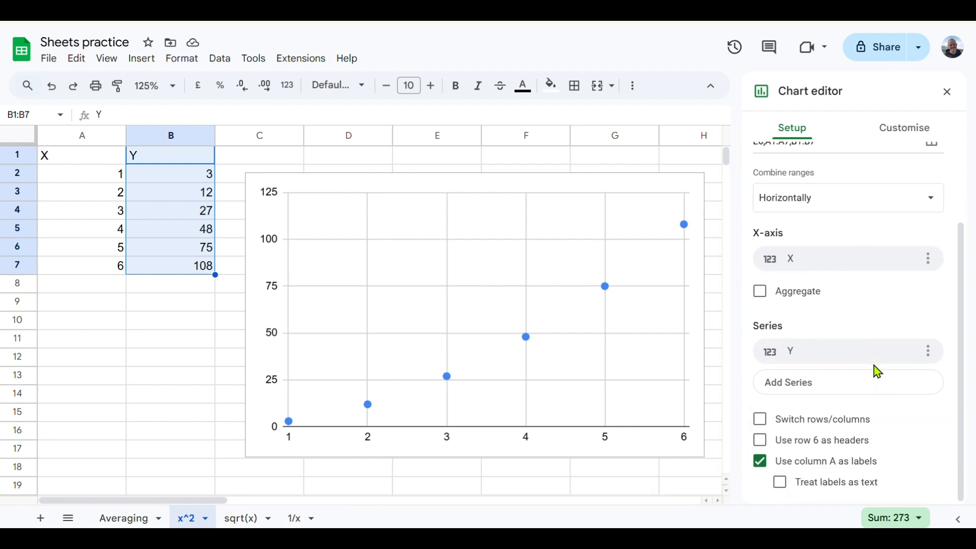
click(893, 130)
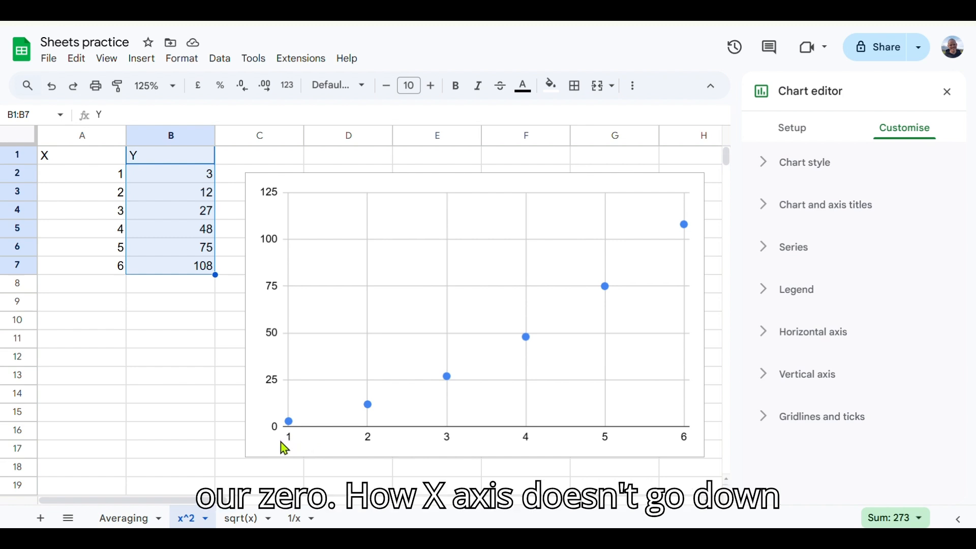
click(845, 333)
scroll(789, 403, down, 5)
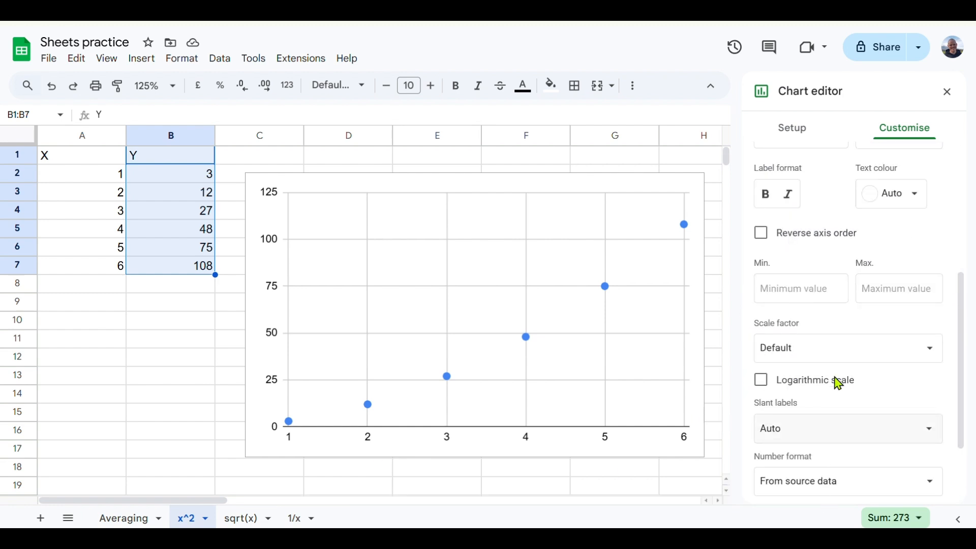
scroll(793, 387, down, 2)
scroll(813, 386, up, 4)
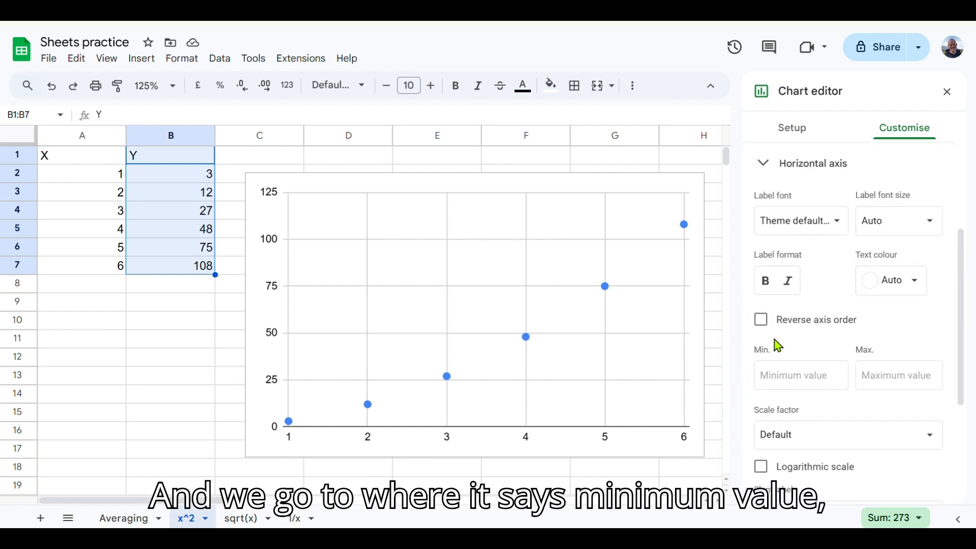
click(783, 376)
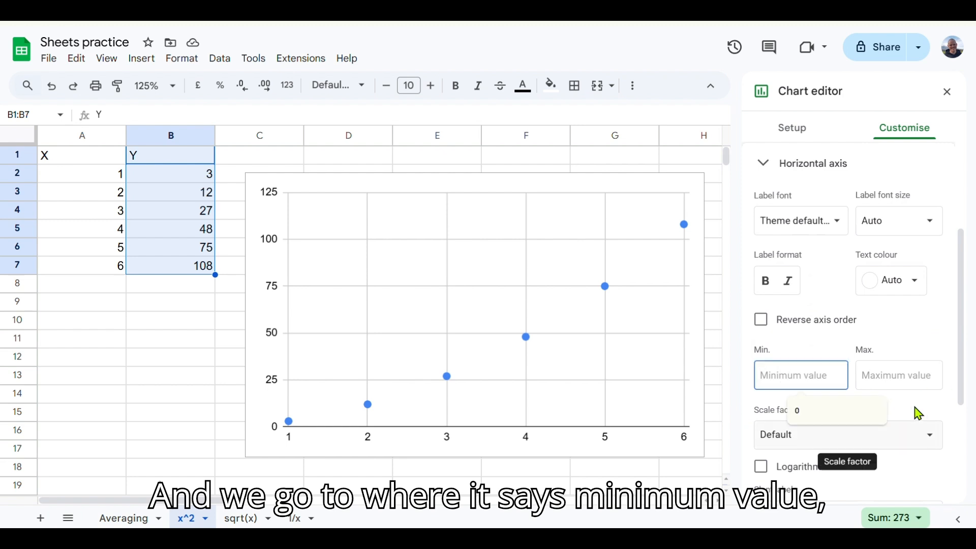
text(0)
click(905, 333)
click(895, 326)
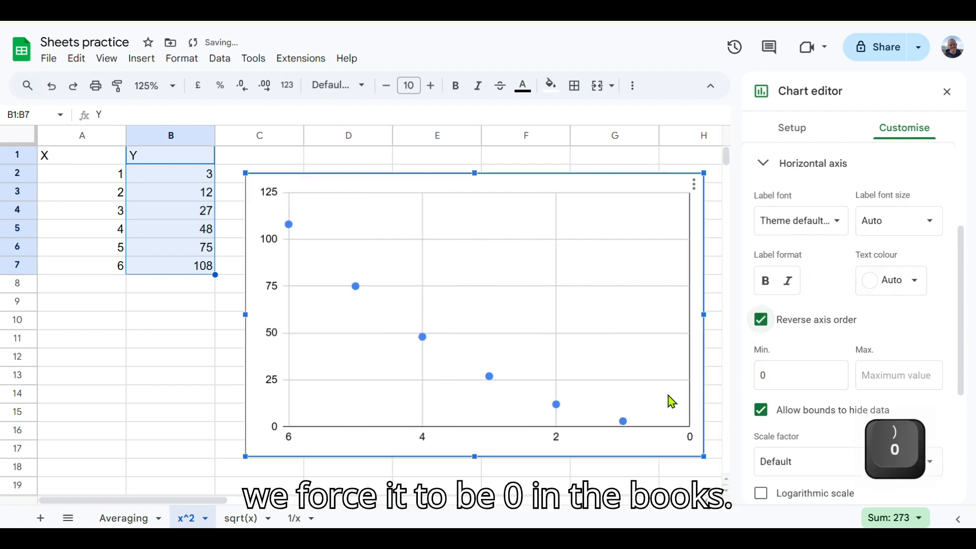
click(798, 326)
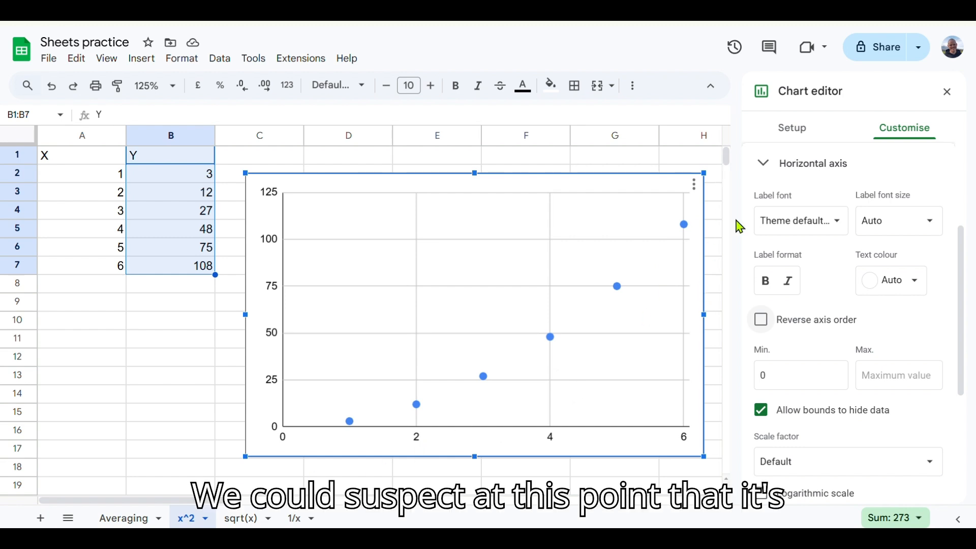
- Add a trend line to the Y series and set its type to Polynomial
scroll(878, 320, down, 5)
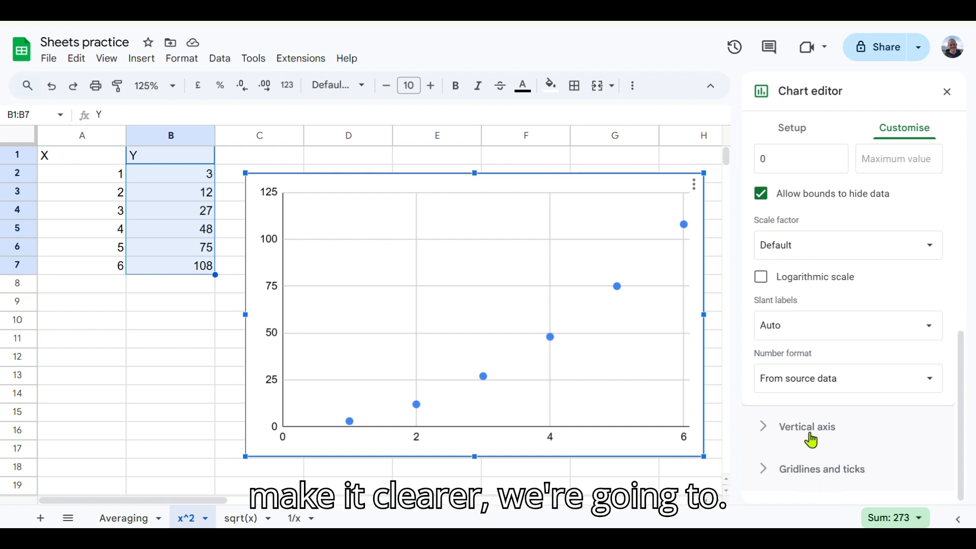
scroll(810, 441, up, 5)
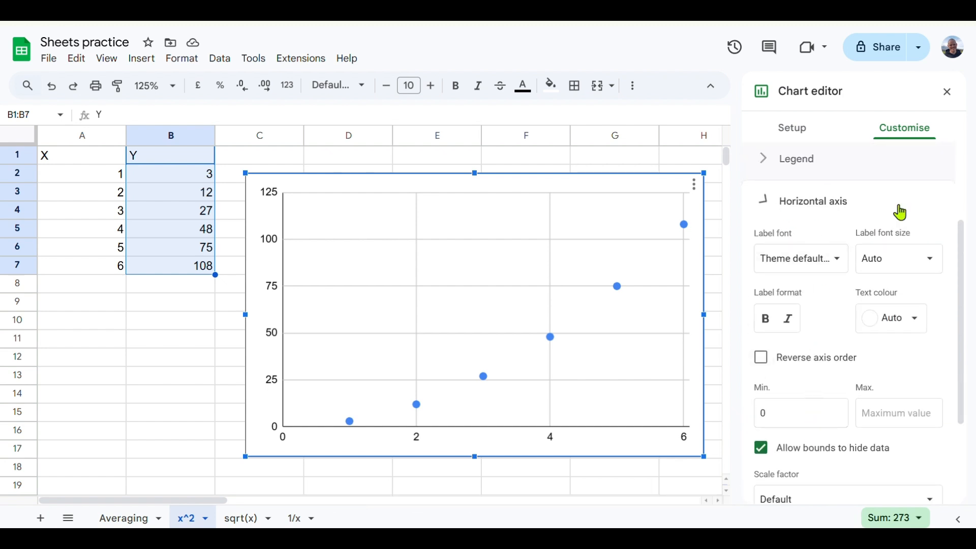
click(896, 210)
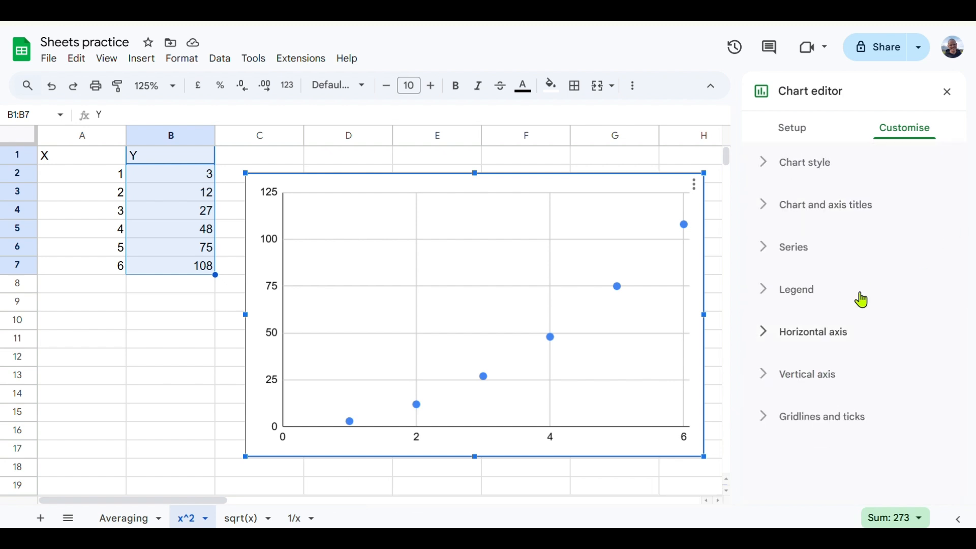
click(819, 248)
scroll(820, 257, down, 6)
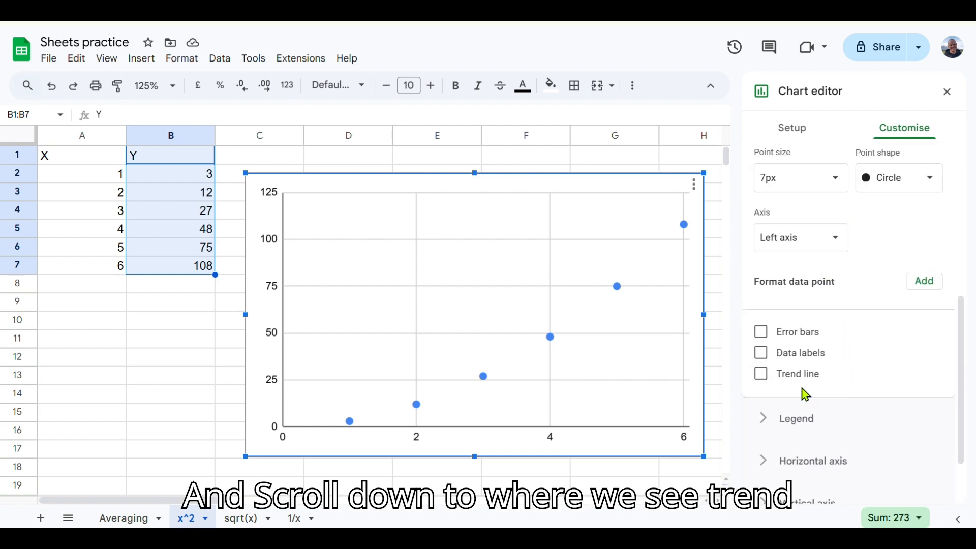
click(761, 375)
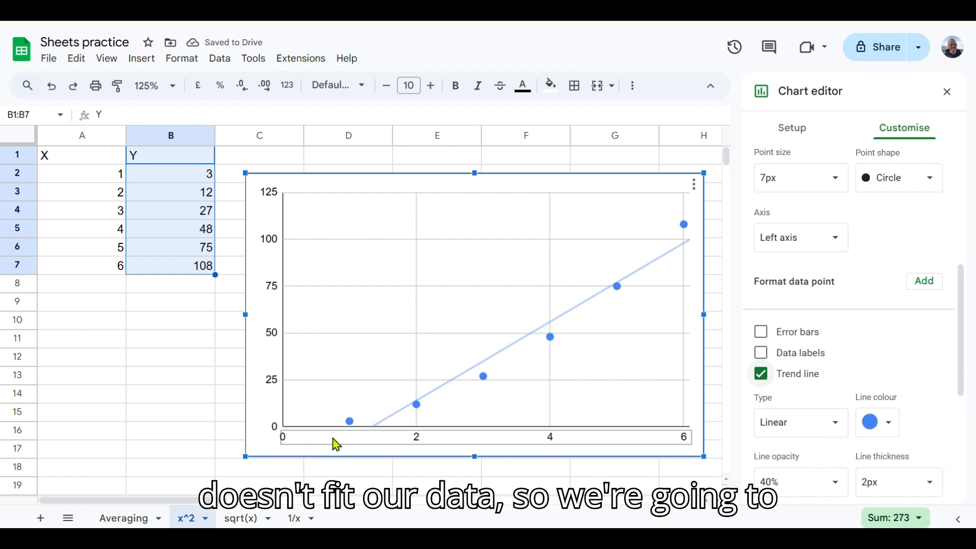
click(834, 426)
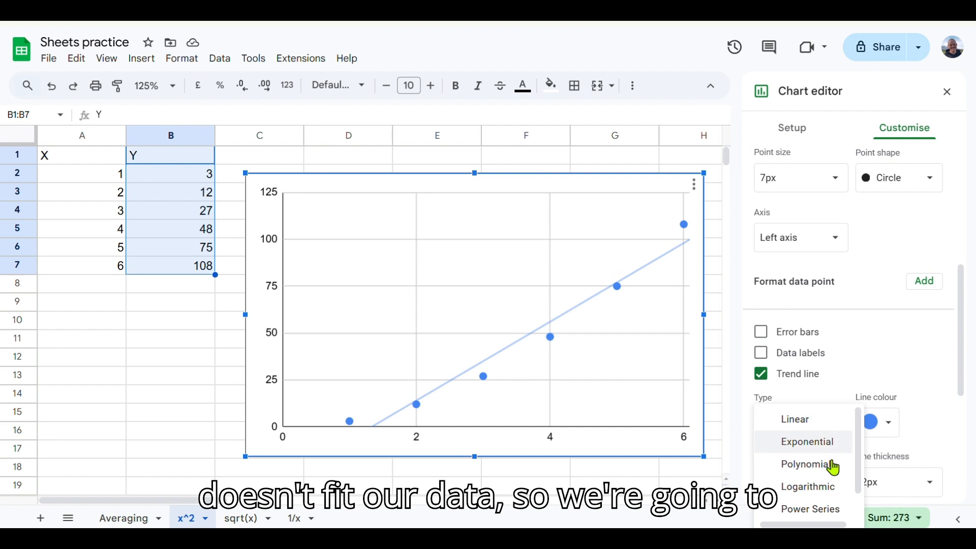
click(822, 465)
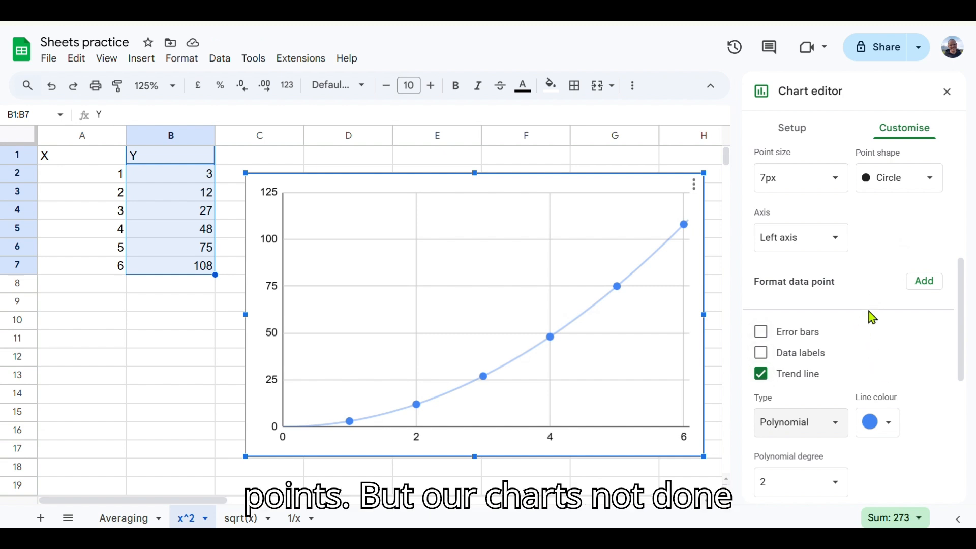
- Give the chart the title "X vs Y"
scroll(867, 303, up, 6)
click(762, 249)
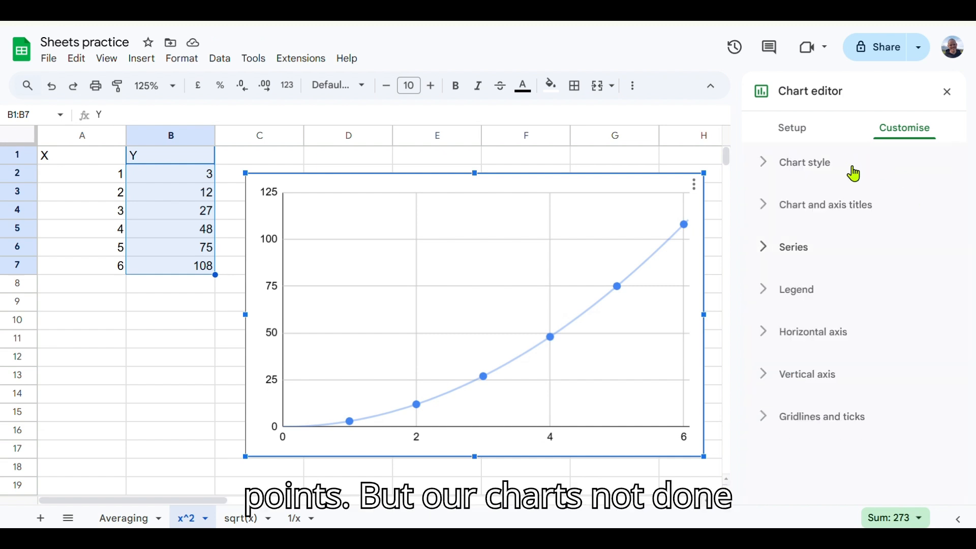
click(874, 207)
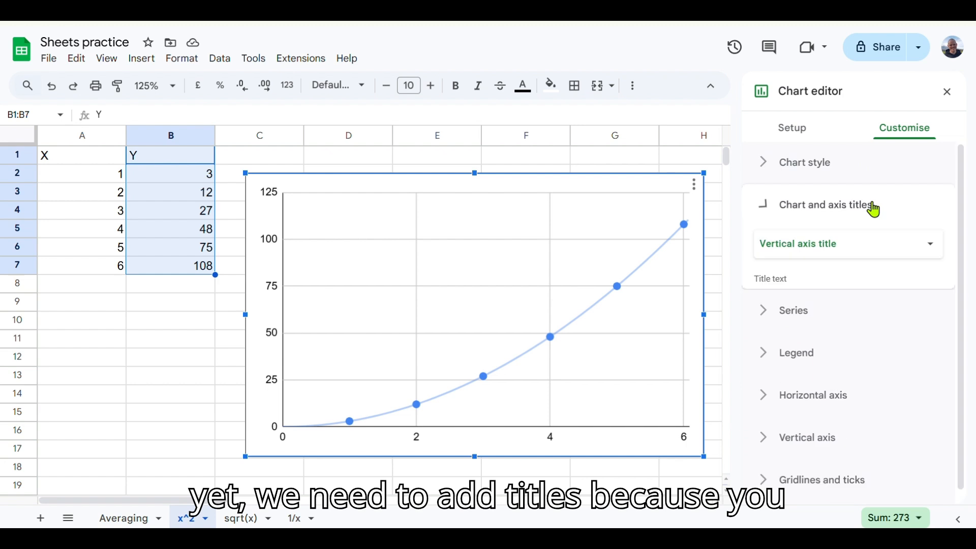
click(873, 242)
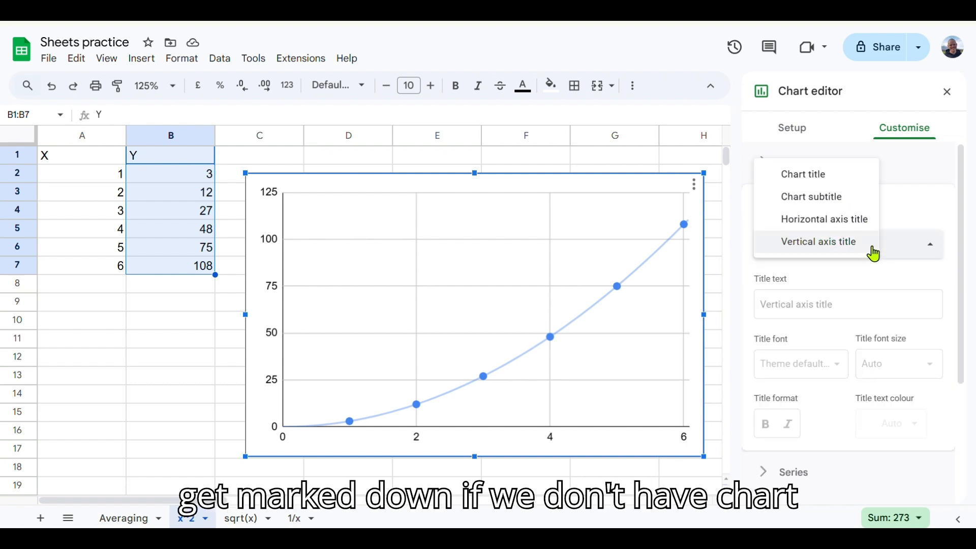
click(844, 175)
click(830, 311)
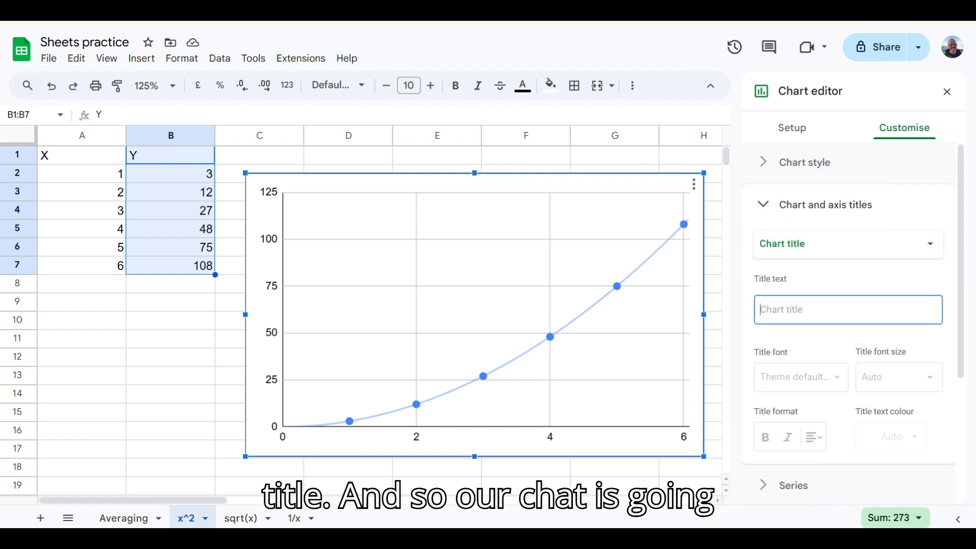
text(X vs Y)
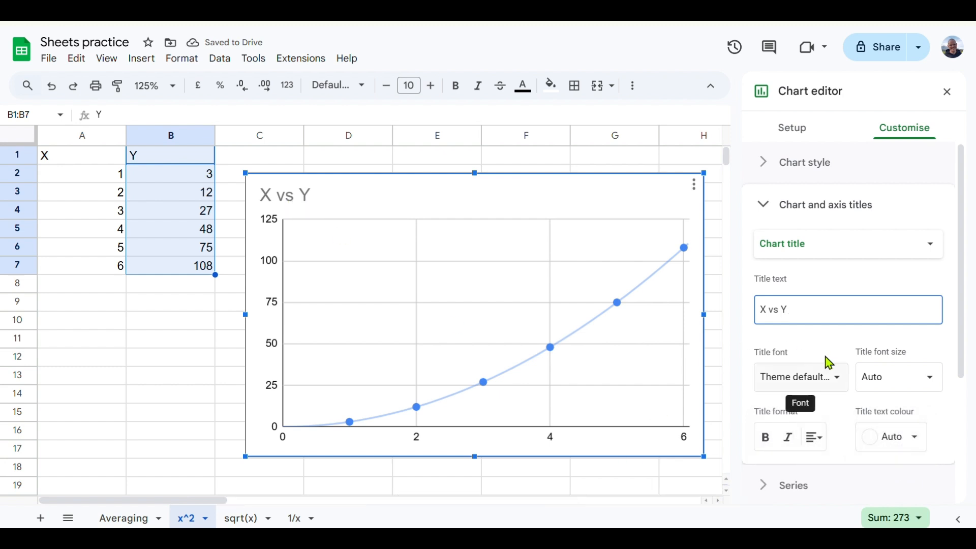
- Set the chart's horizontal axis title to "X (unit)"
scroll(818, 376, down, 2)
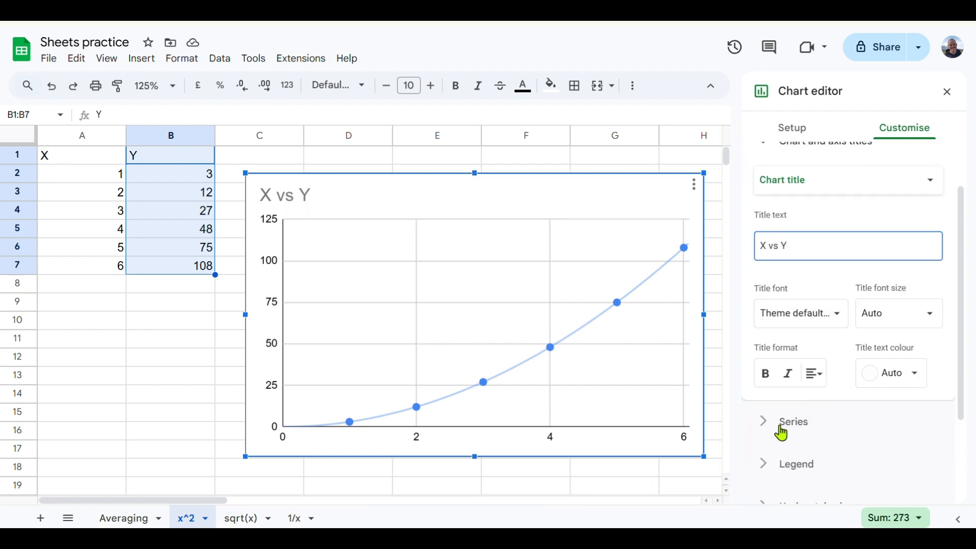
scroll(819, 414, down, 2)
scroll(824, 398, up, 3)
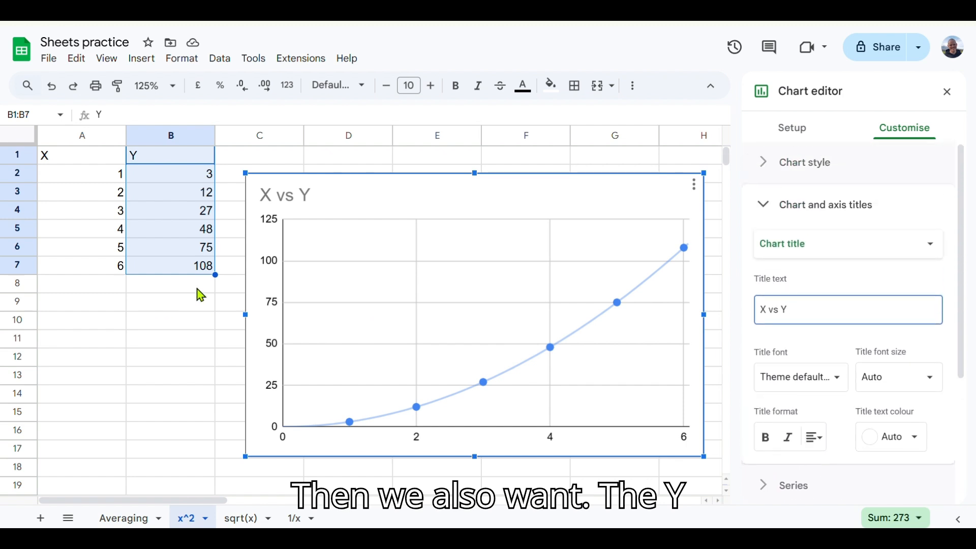
click(900, 245)
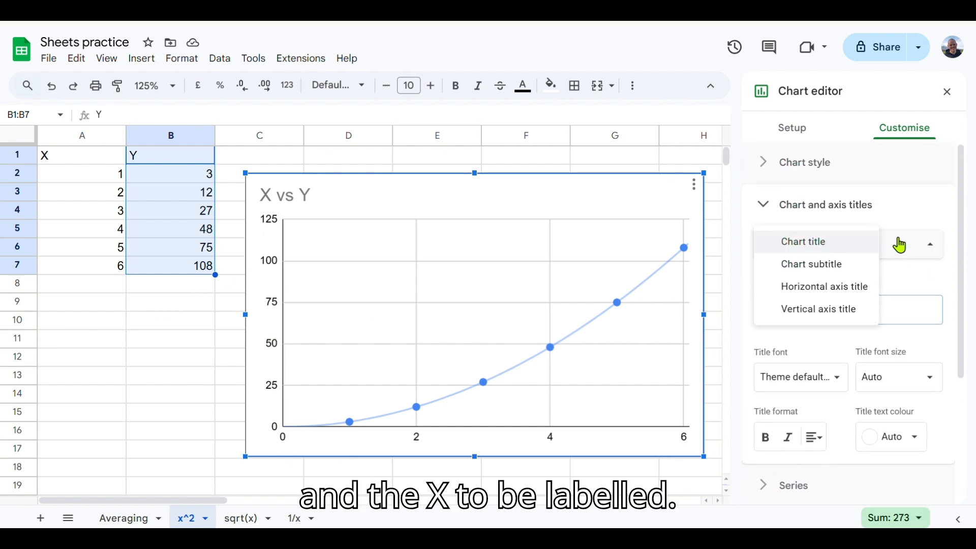
click(825, 287)
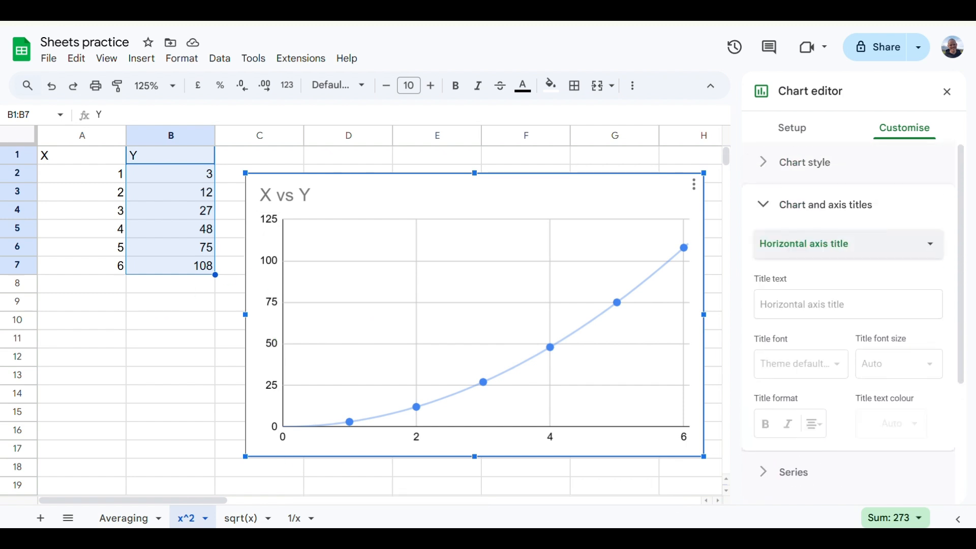
click(801, 304)
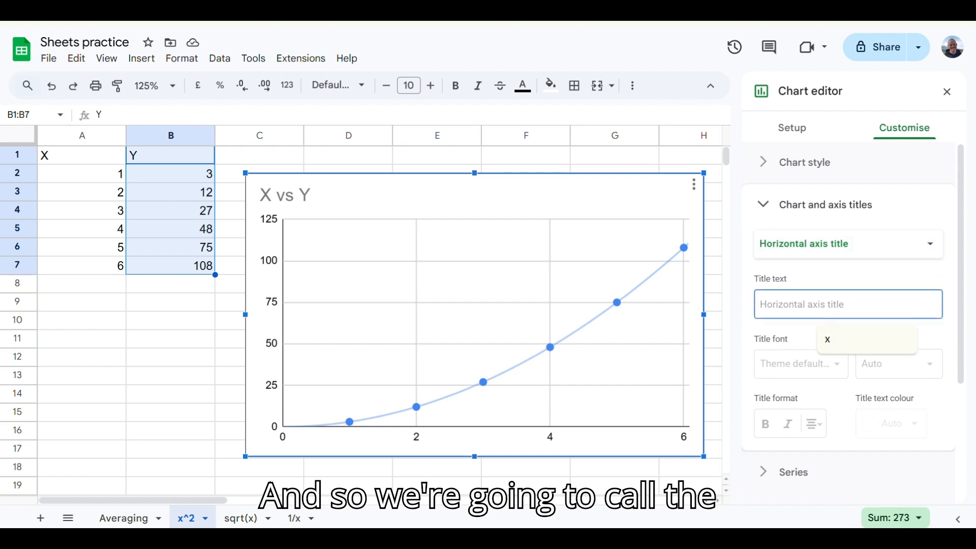
text(X)
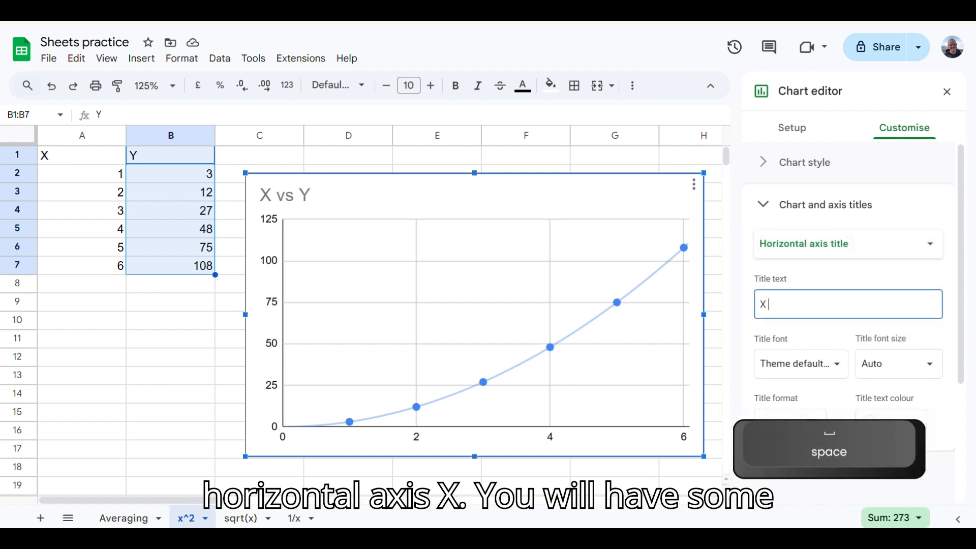
text( (unit))
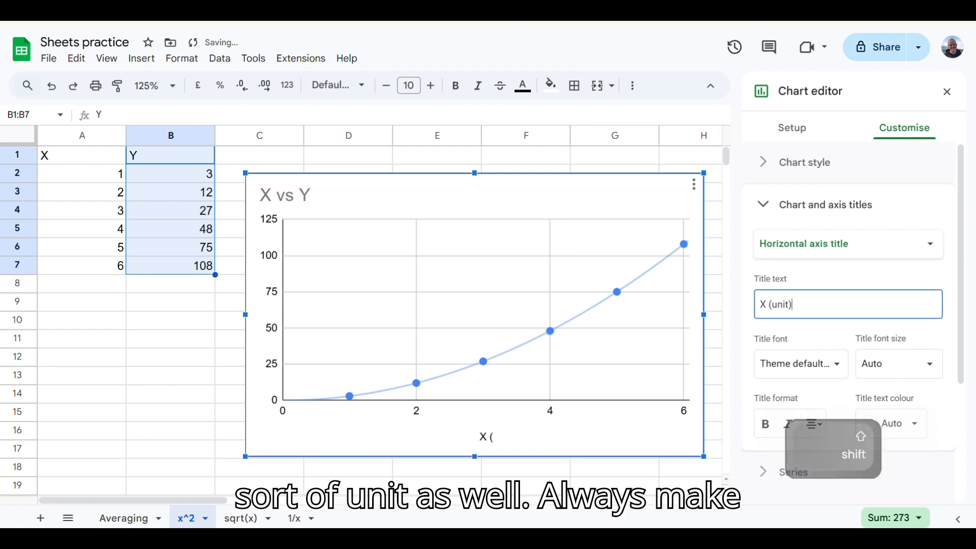
- Set the chart's vertical axis title to "Y (unit)" and move the chart below the data, starting around row 10
click(839, 261)
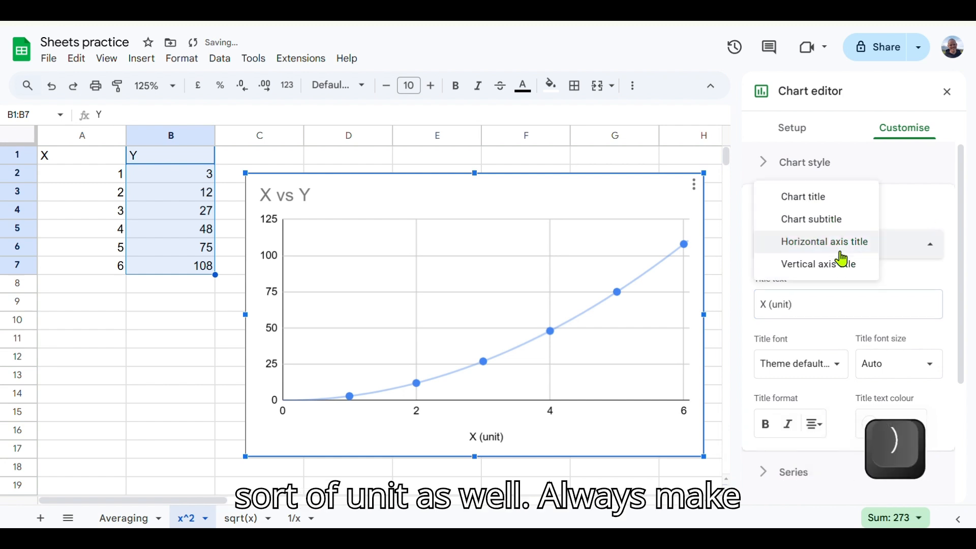
click(841, 265)
click(826, 305)
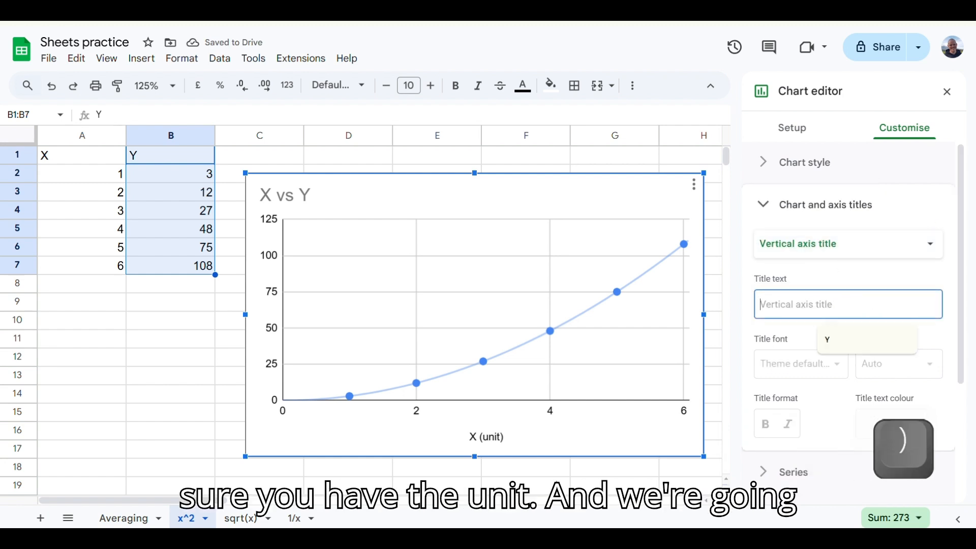
text(Y (unit))
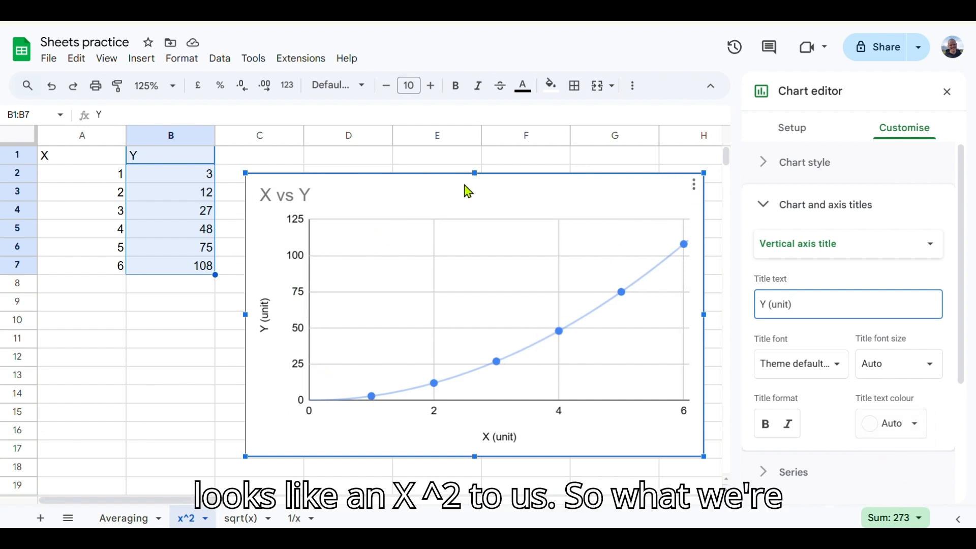
drag(468, 192, 255, 373)
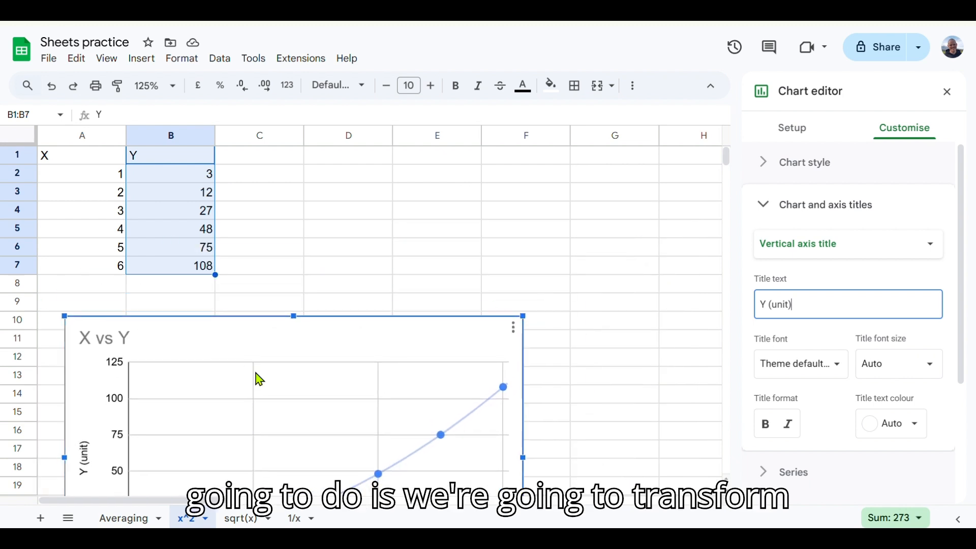
click(283, 234)
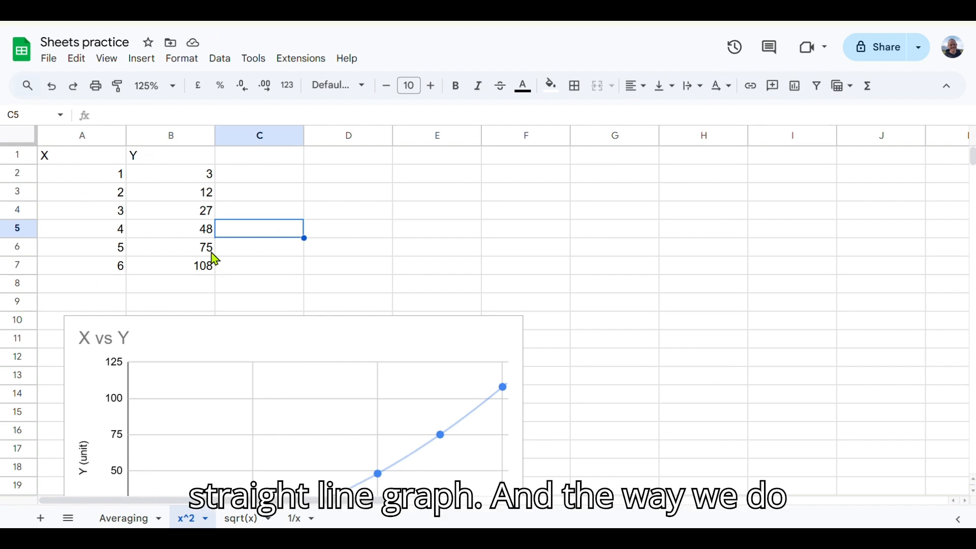
- Insert a column between the X and Y columns and enter the header "X^2" in B1
click(96, 131)
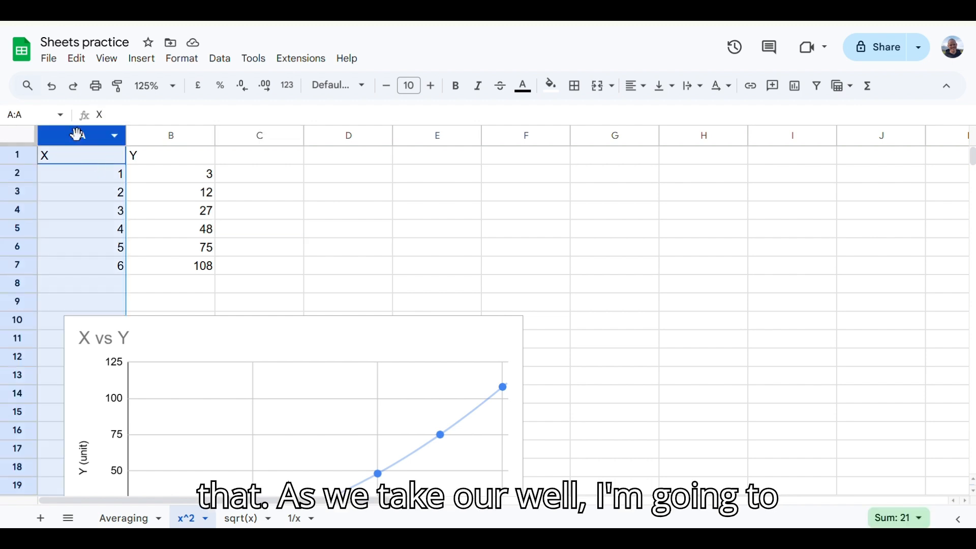
right_click(96, 143)
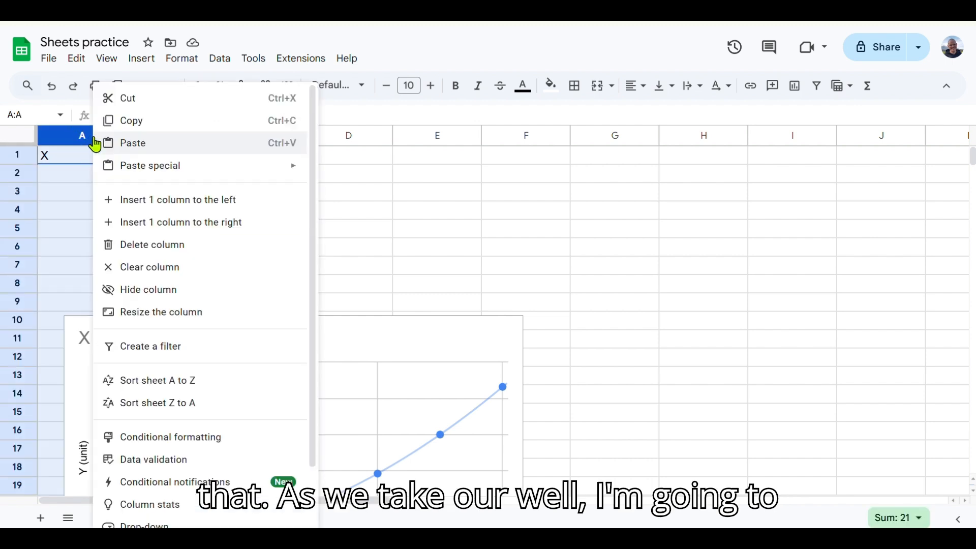
click(200, 224)
click(186, 162)
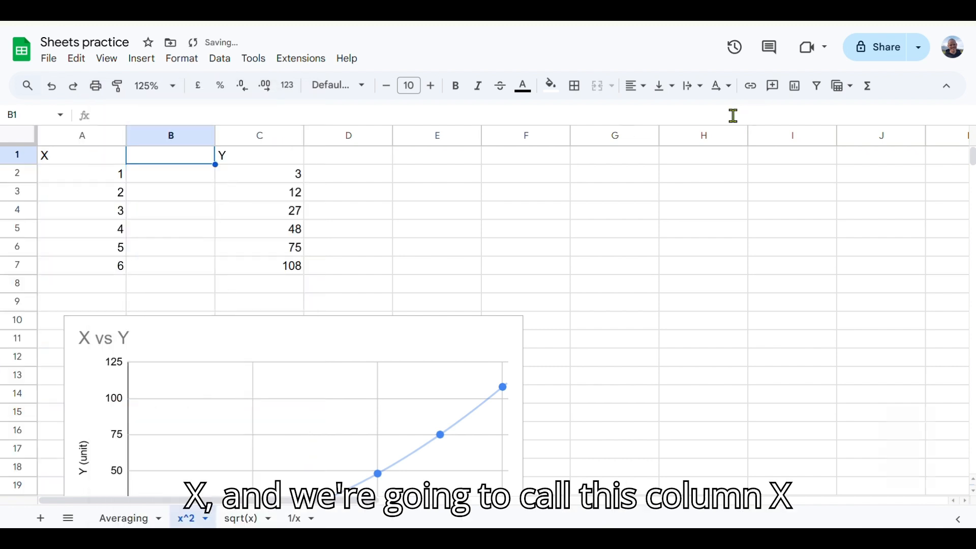
text(X^2)
key(Return)
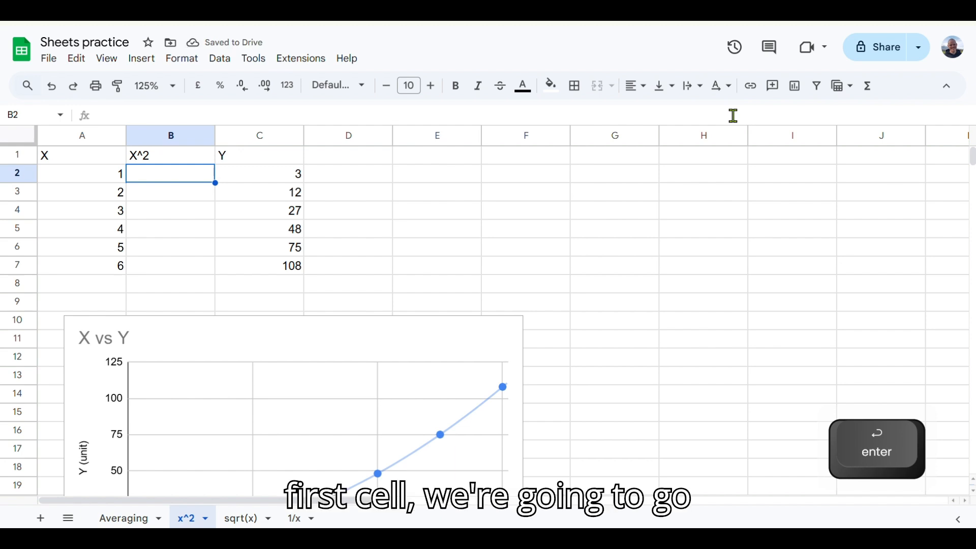
- Enter the formula =A2*A2 in B2, dismiss the suggested auto-fill, and fill the formula down to B7
text(=)
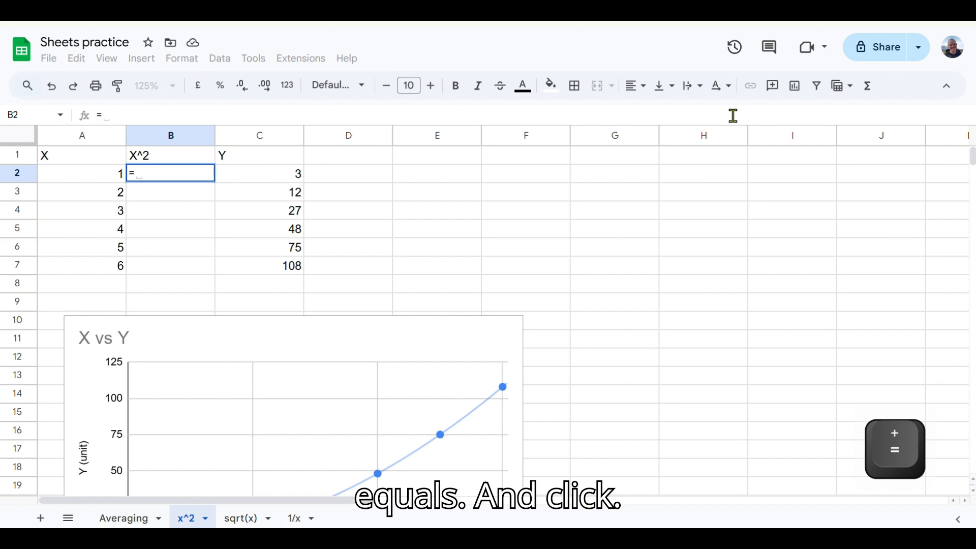
click(86, 184)
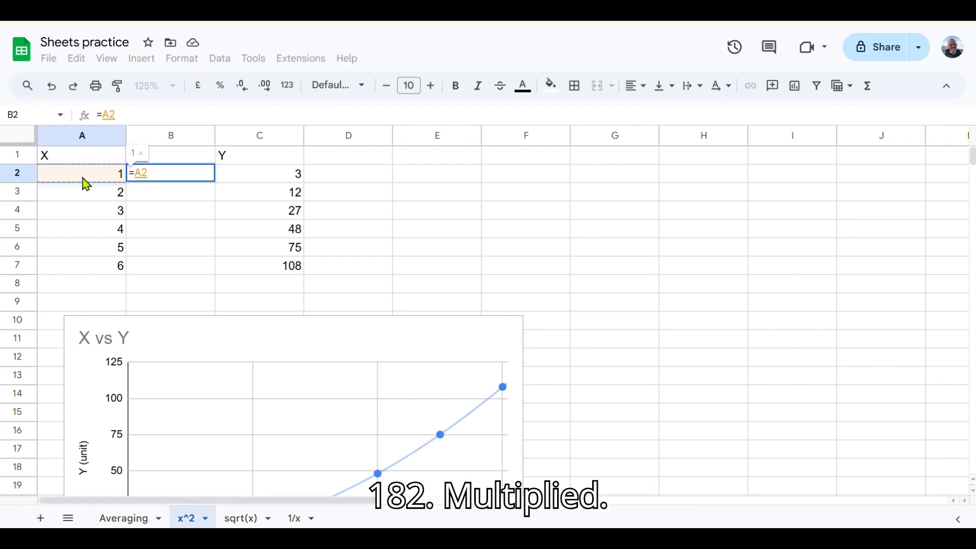
text(*)
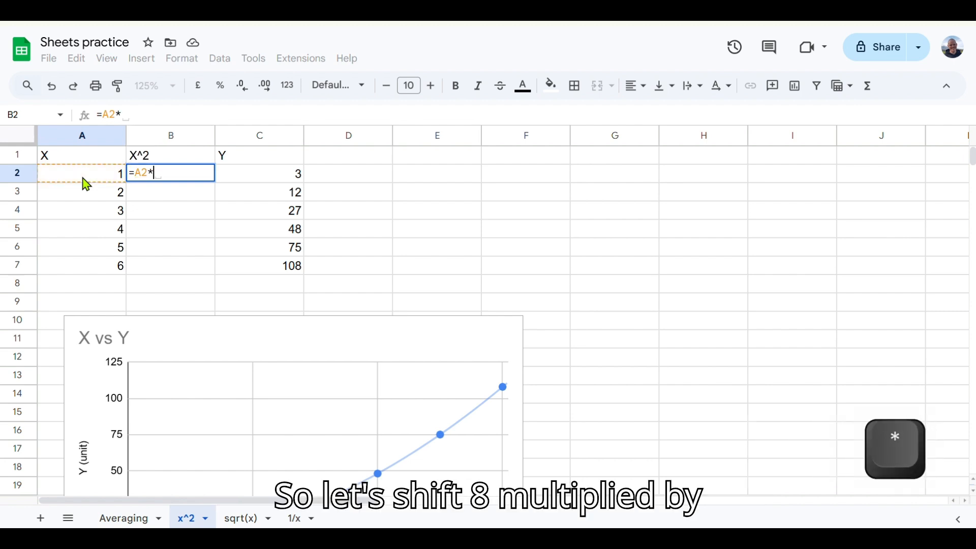
click(86, 184)
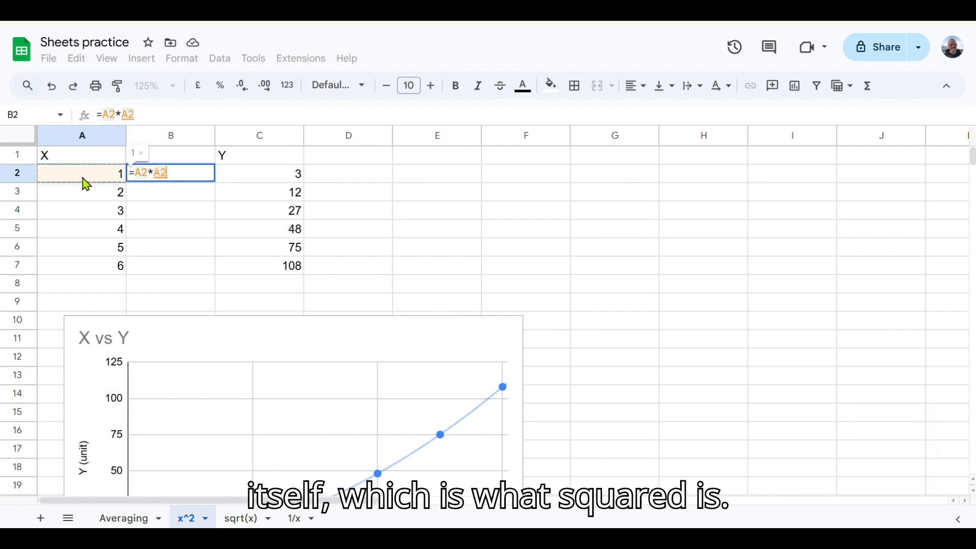
key(Return)
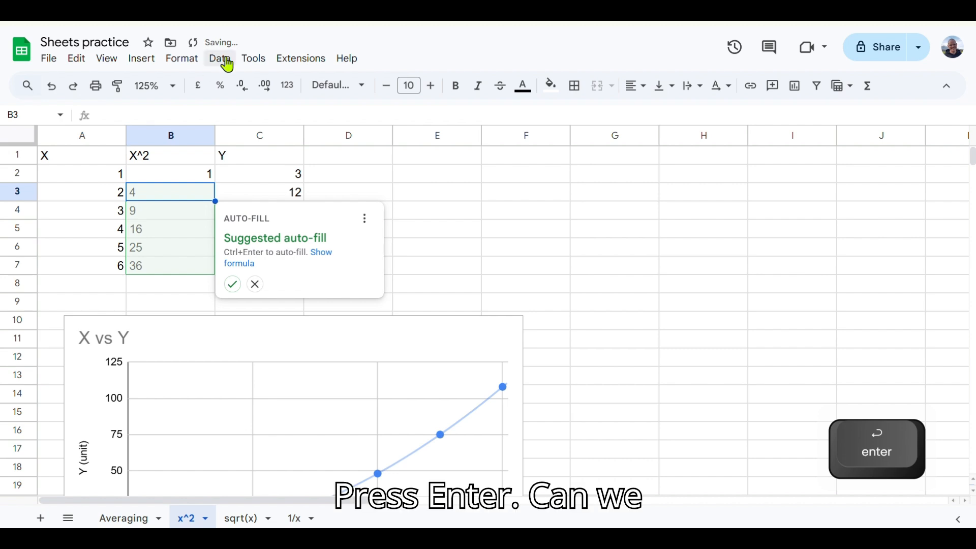
click(541, 200)
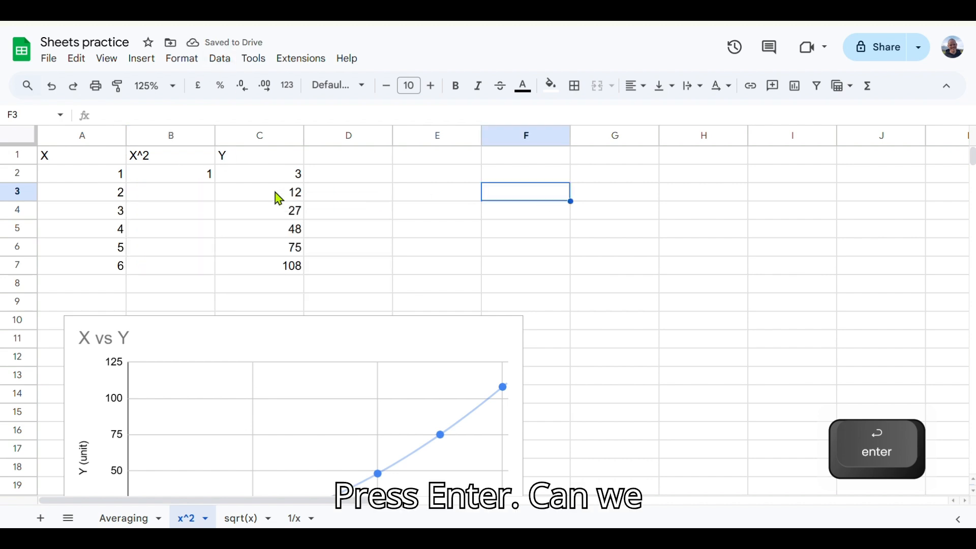
click(196, 178)
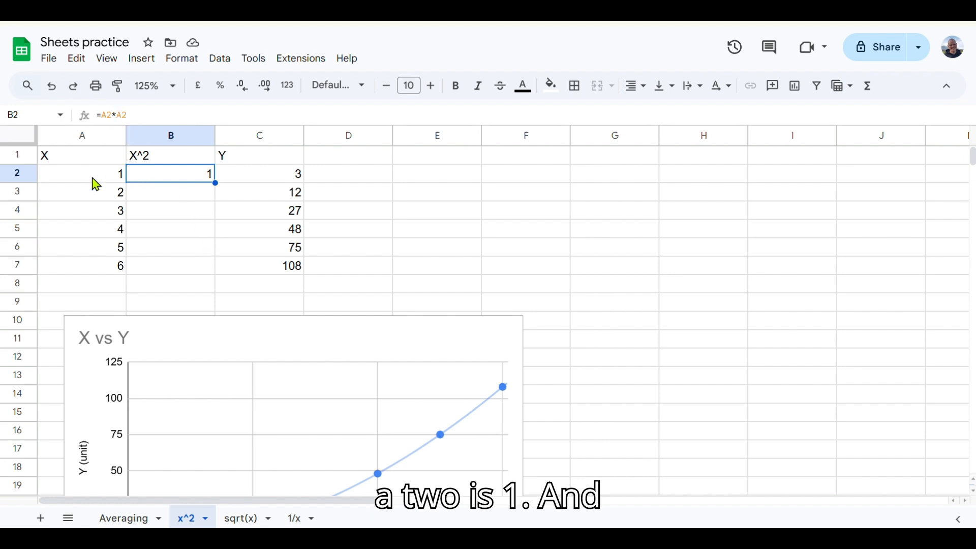
drag(217, 185, 216, 269)
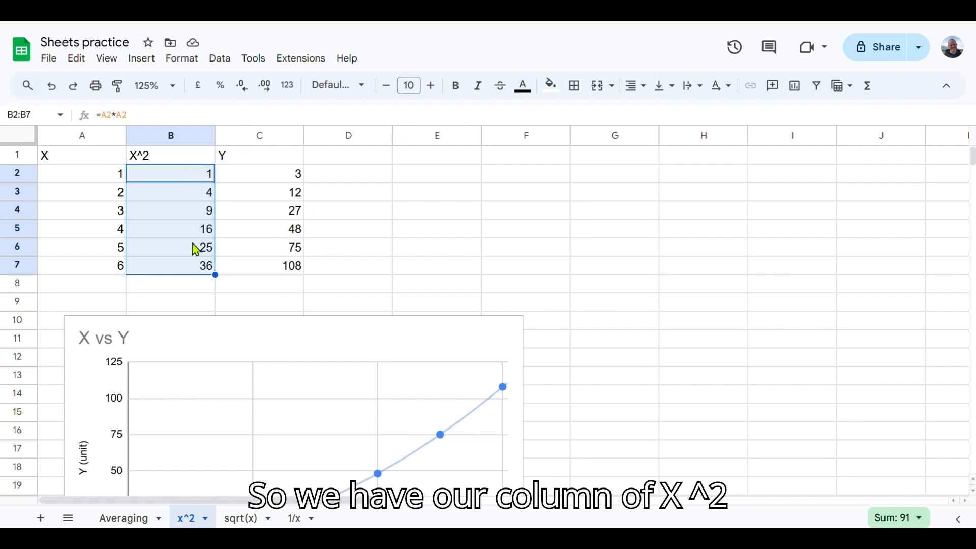
- Insert a chart from the X^2 and Y data in B1:C7, including the headers
drag(173, 155, 271, 271)
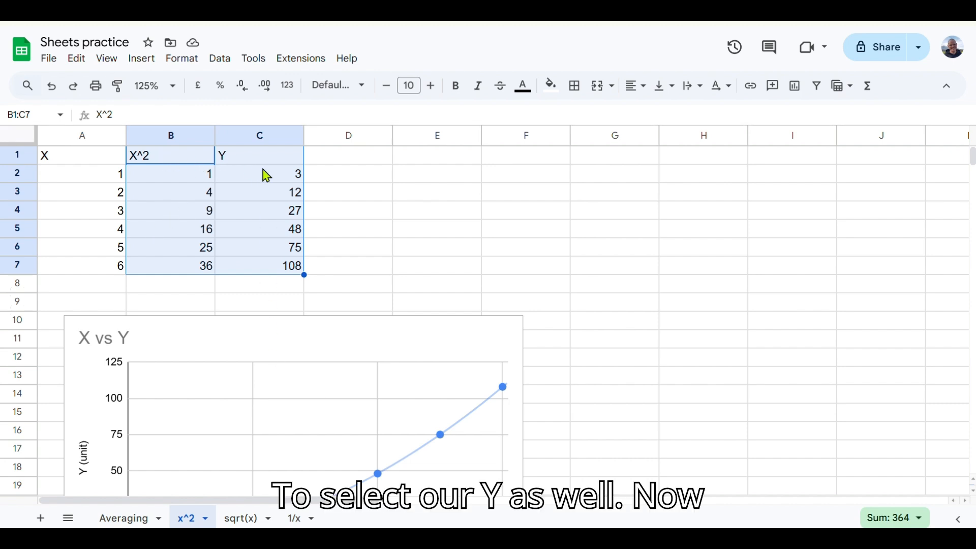
click(143, 59)
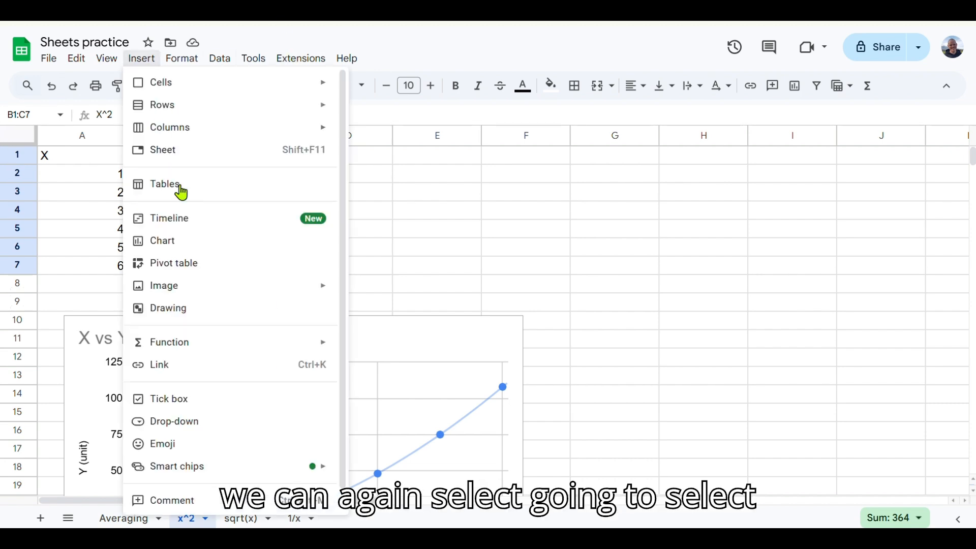
click(193, 247)
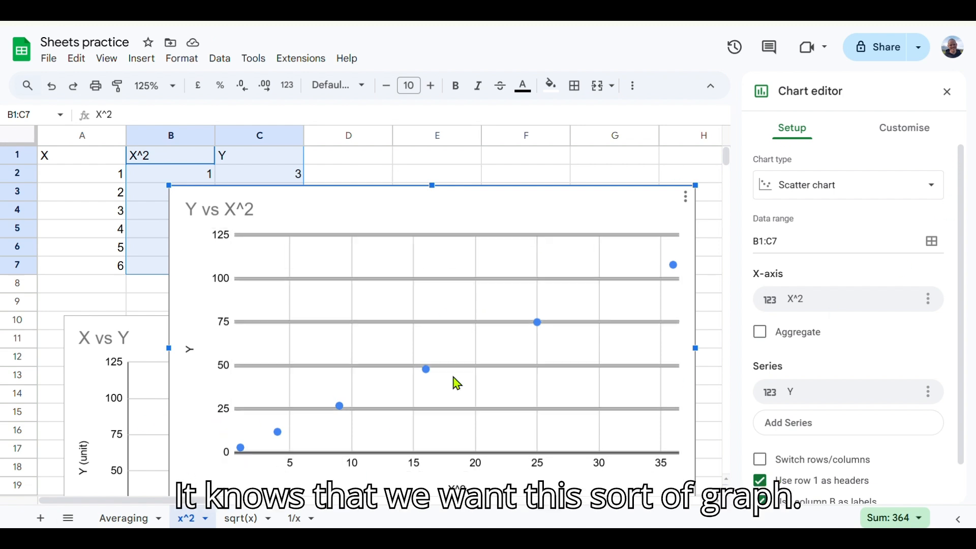
- Change the new chart's title to "X^2 vs Y"
click(197, 220)
click(218, 219)
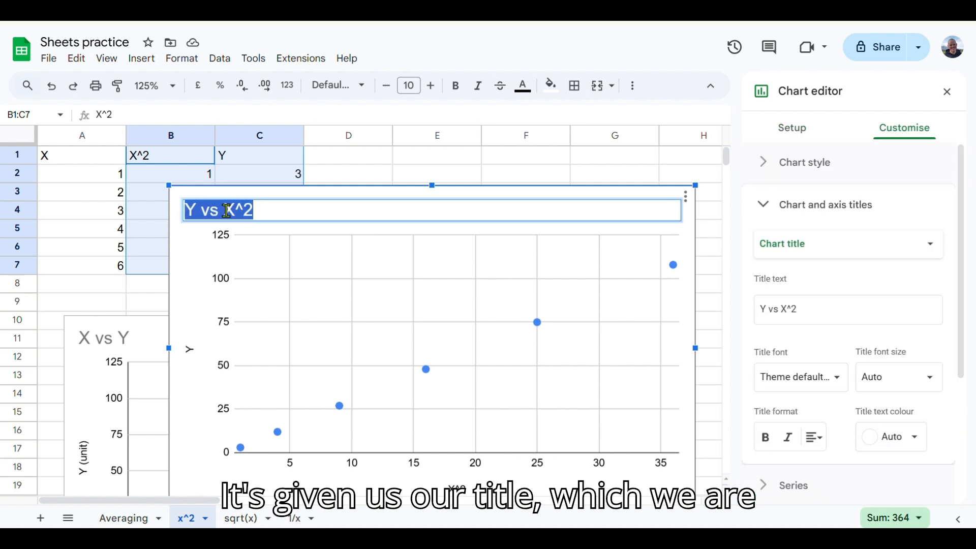
click(487, 203)
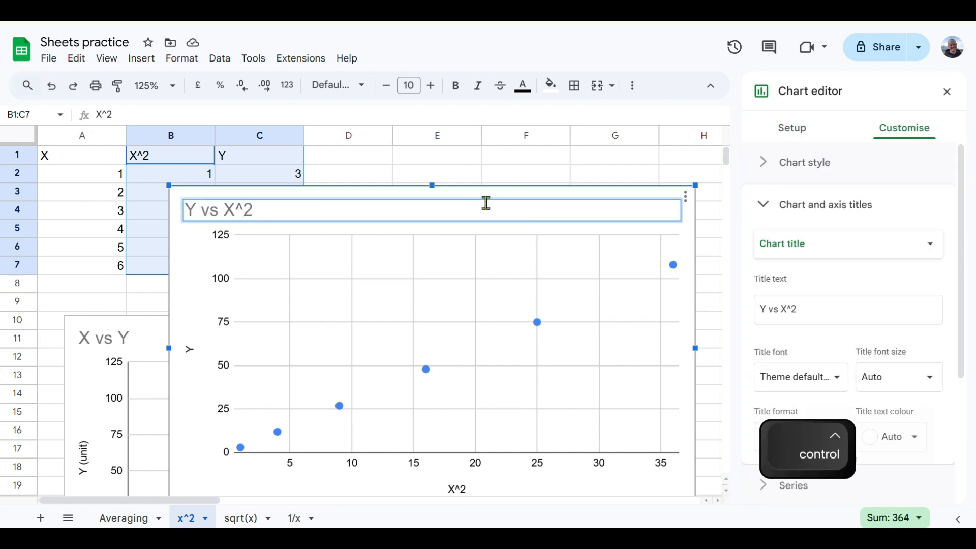
key(ctrl+Left)
key(ctrl+shift+Left)
key(ctrl+shift+Left)
key(BackSpace)
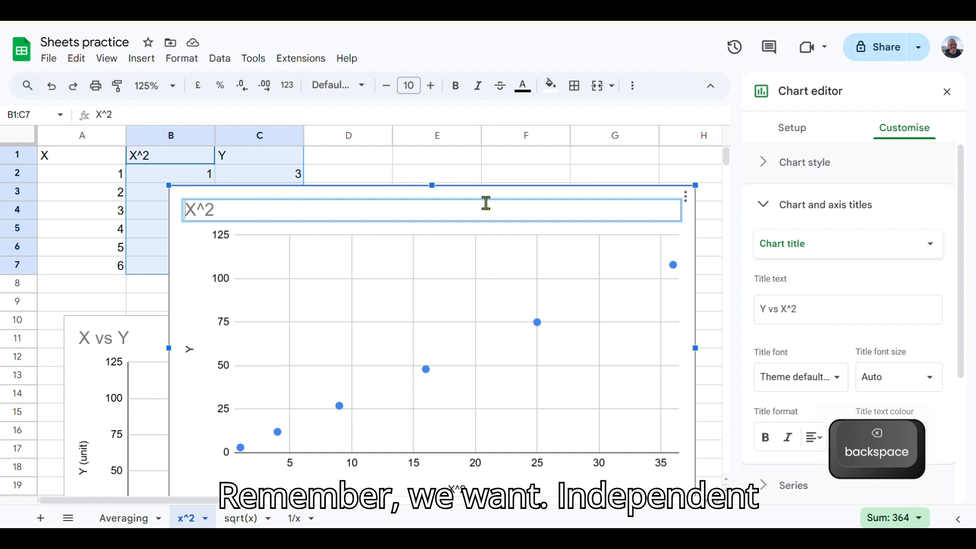
key(End)
text(vs )
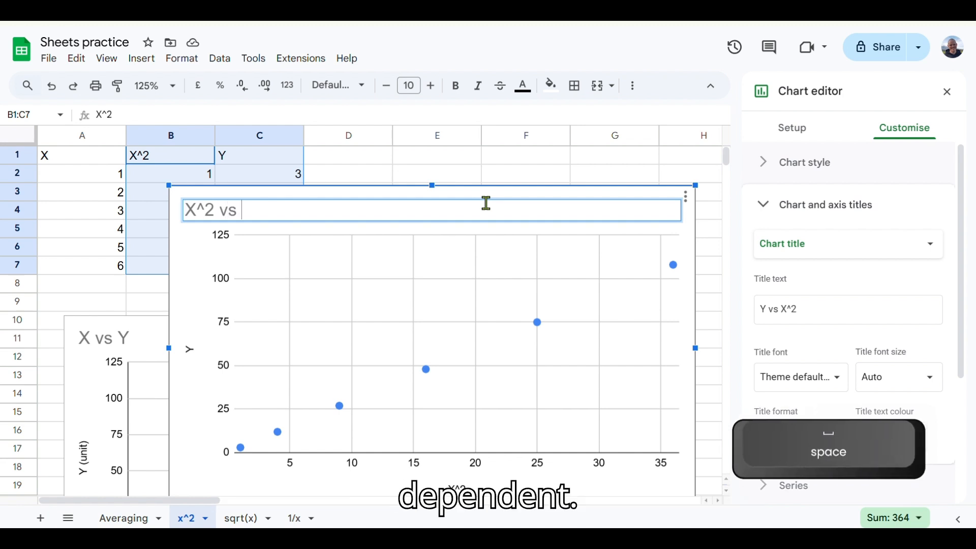
text(Y)
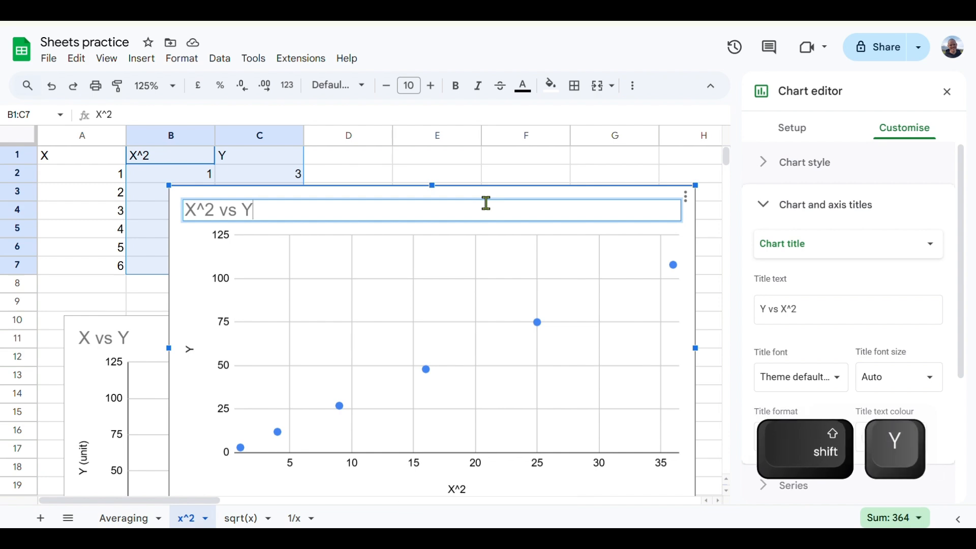
key(Escape)
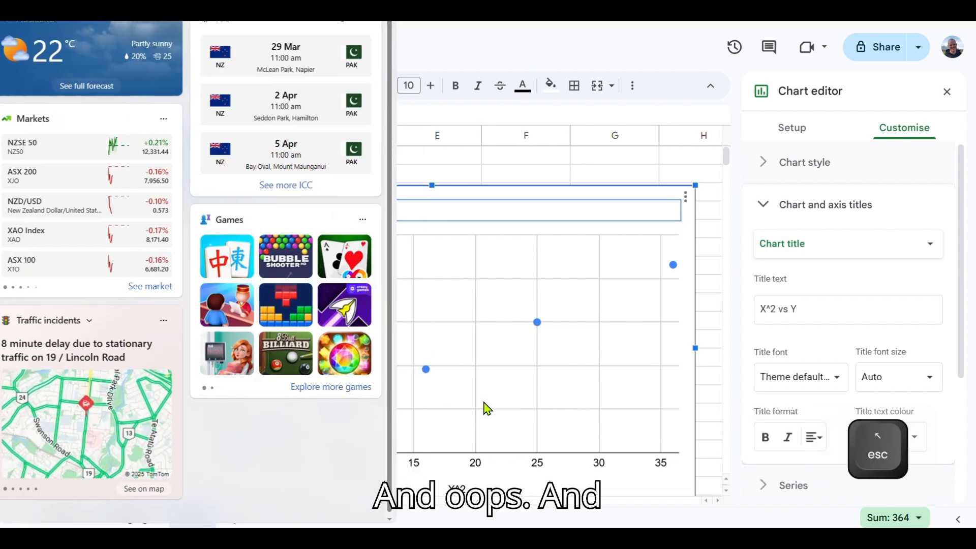
- Change the vertical axis title of the X^2 vs Y chart to "Y (unit)"
click(191, 349)
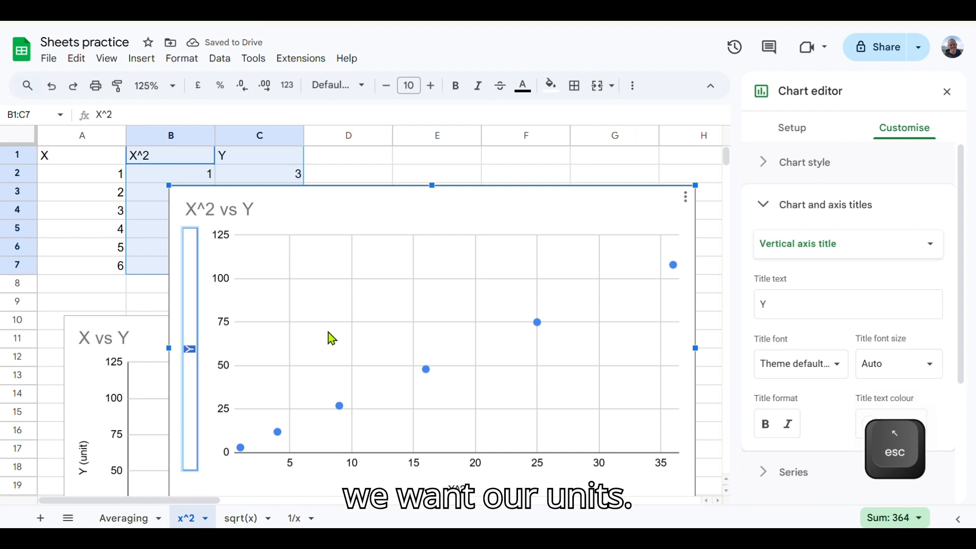
key(Right)
text(()
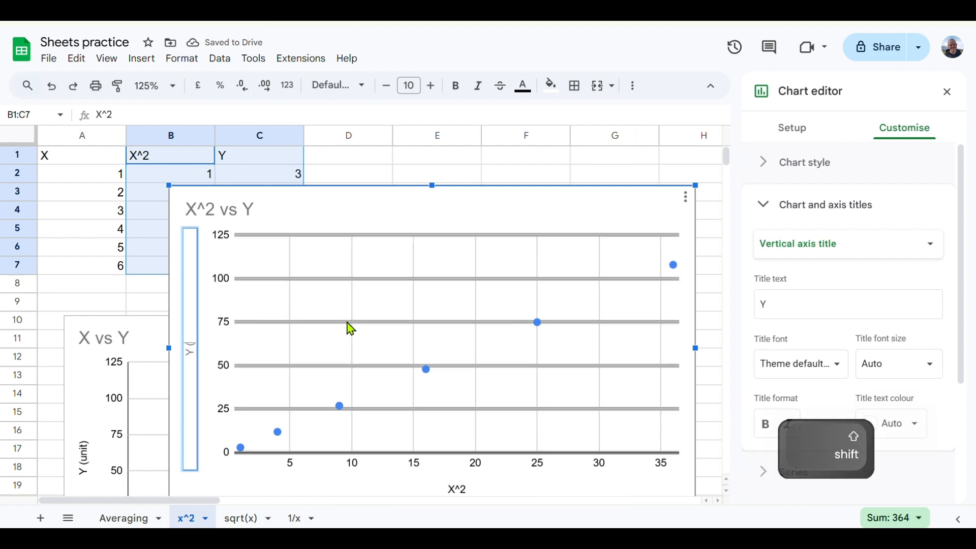
text(unit))
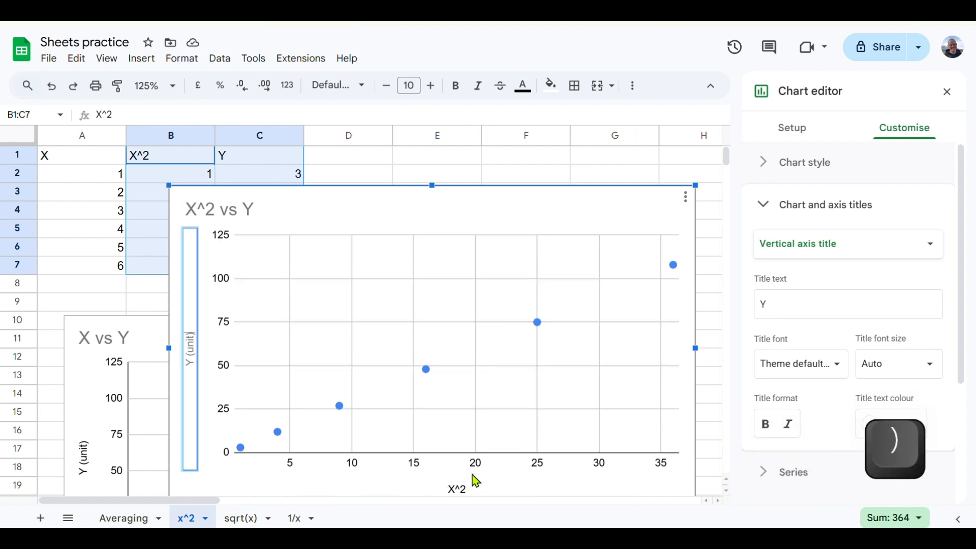
- Change the horizontal axis title of the X^2 vs Y chart to "X^2 (unit^2)"
click(478, 492)
click(513, 486)
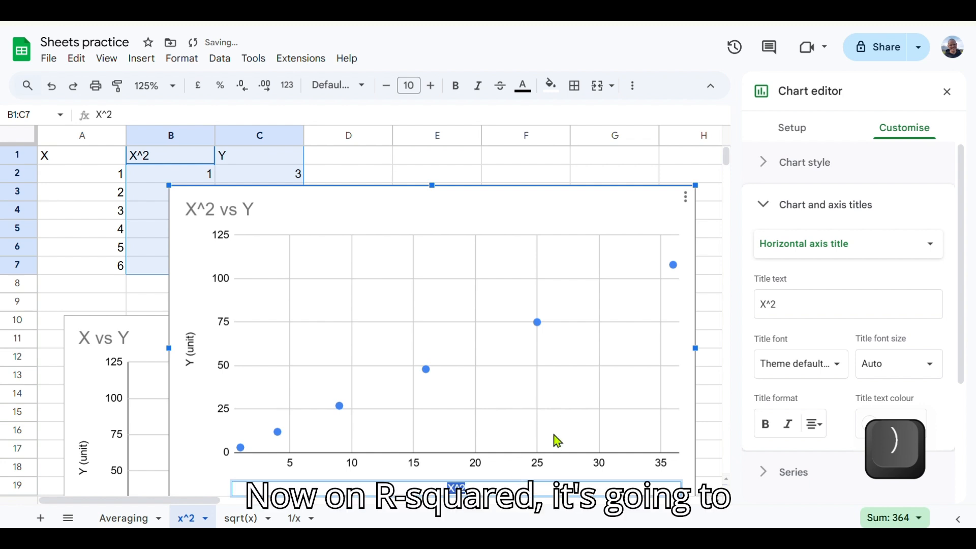
key(Right)
text(()
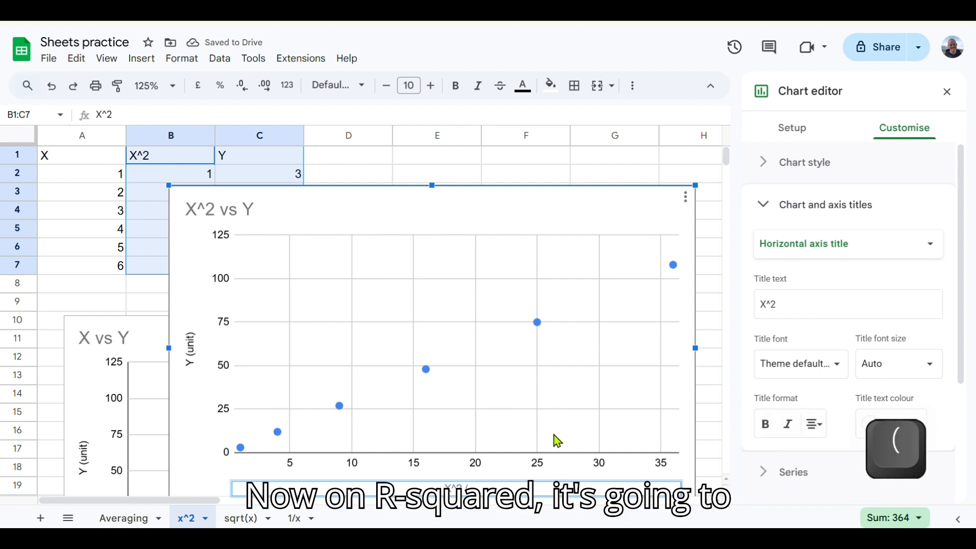
text(unit^2))
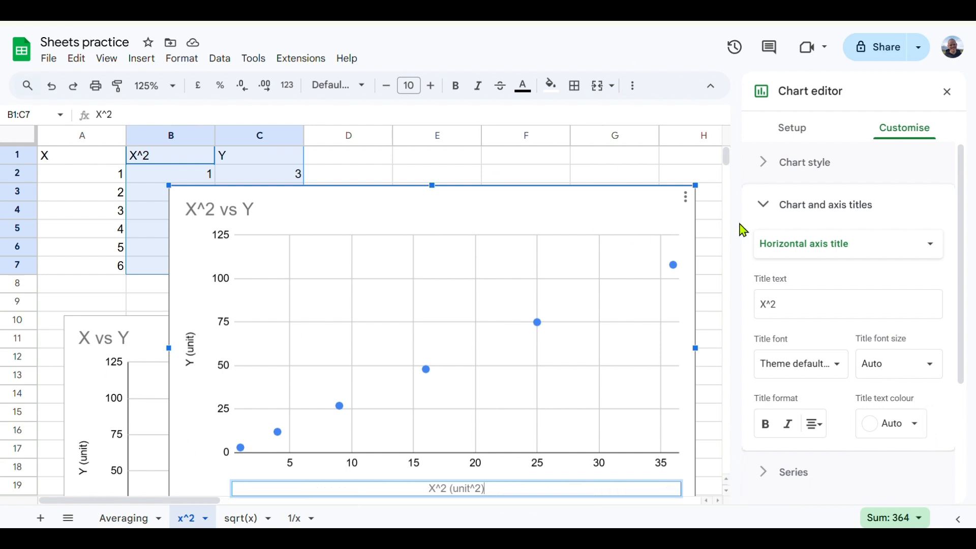
click(768, 209)
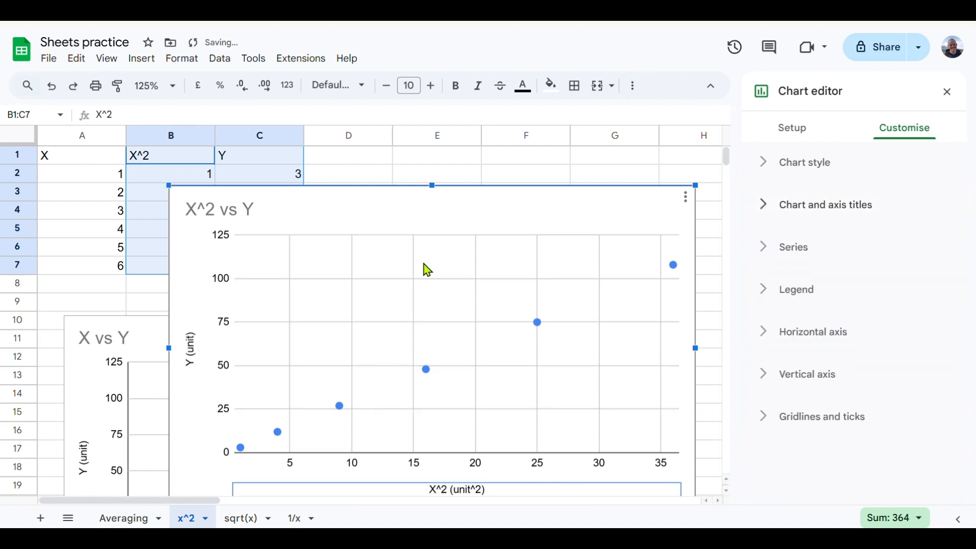
- Set the horizontal axis minimum of the X^2 vs Y chart to 0
click(827, 332)
scroll(883, 344, down, 3)
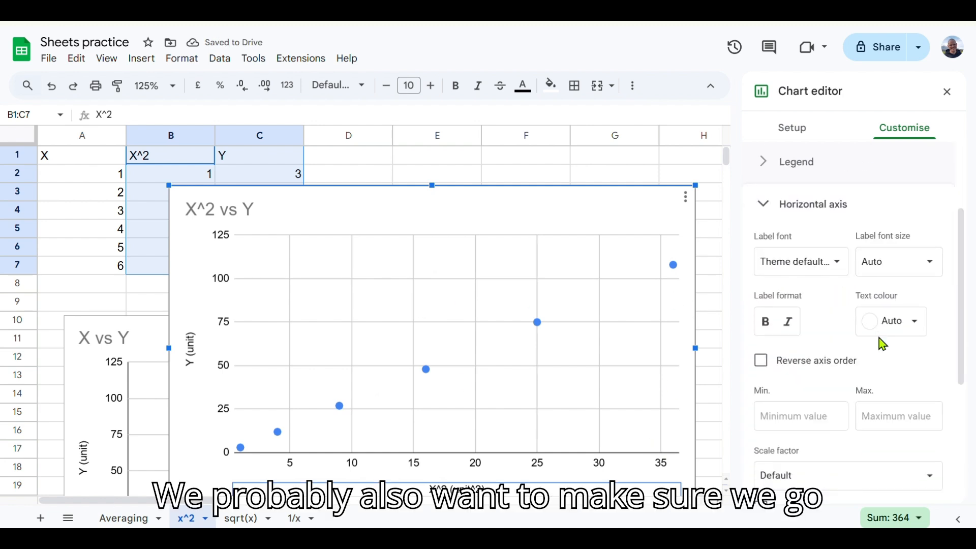
click(814, 416)
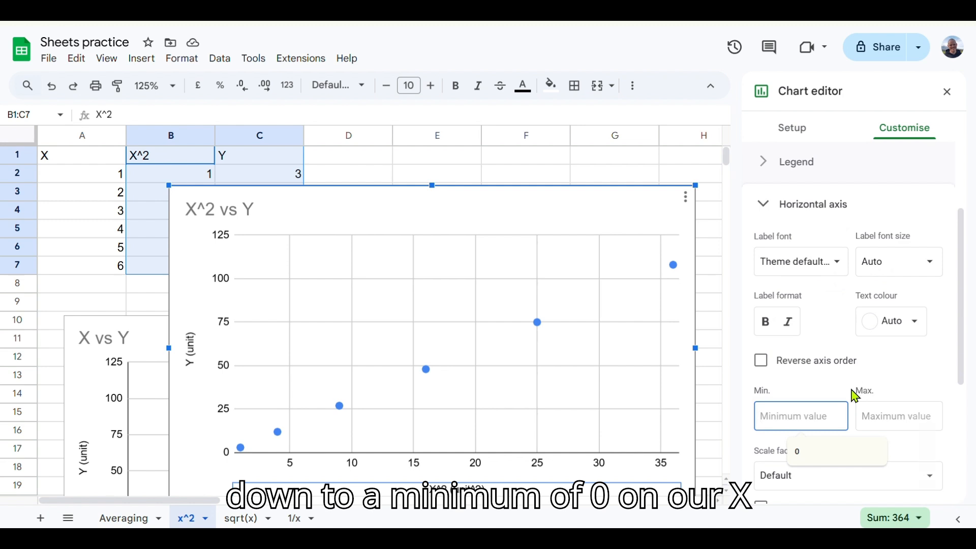
text(0)
key(Return)
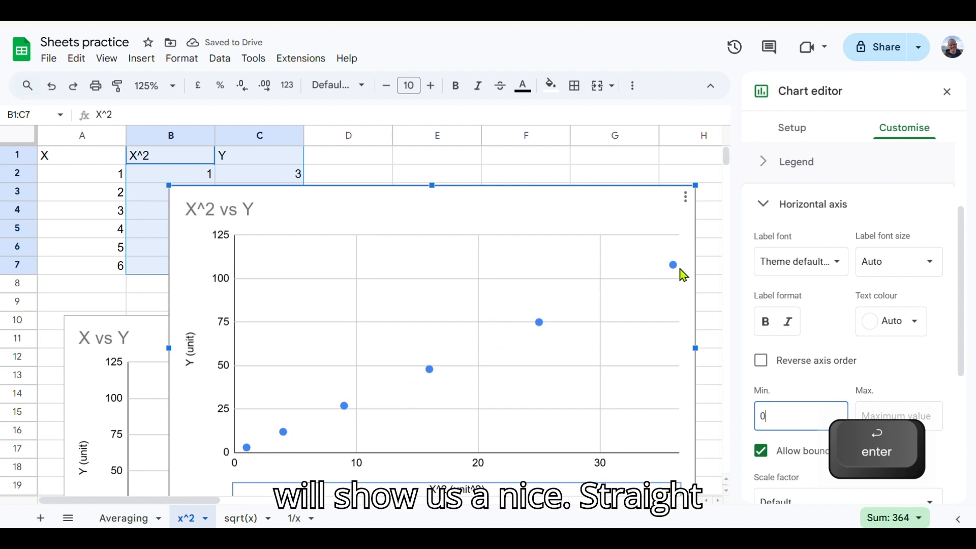
click(762, 194)
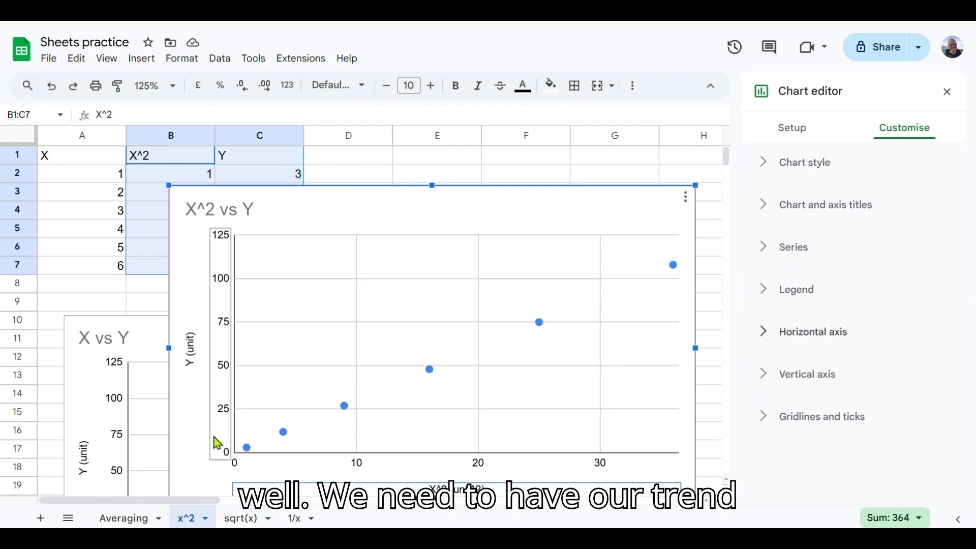
- Add a linear trend line to the Y series of the X^2 vs Y chart
click(822, 254)
scroll(824, 288, down, 5)
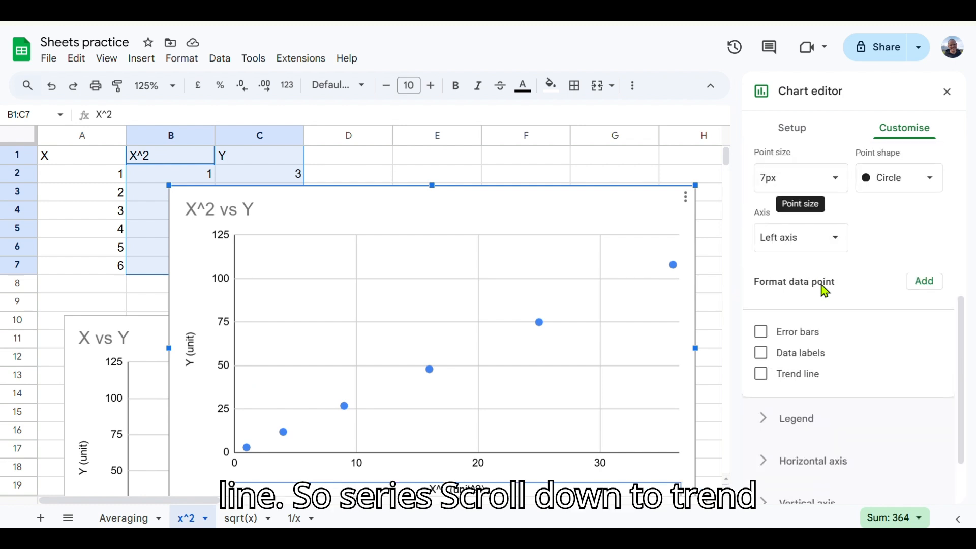
click(798, 376)
scroll(846, 349, down, 1)
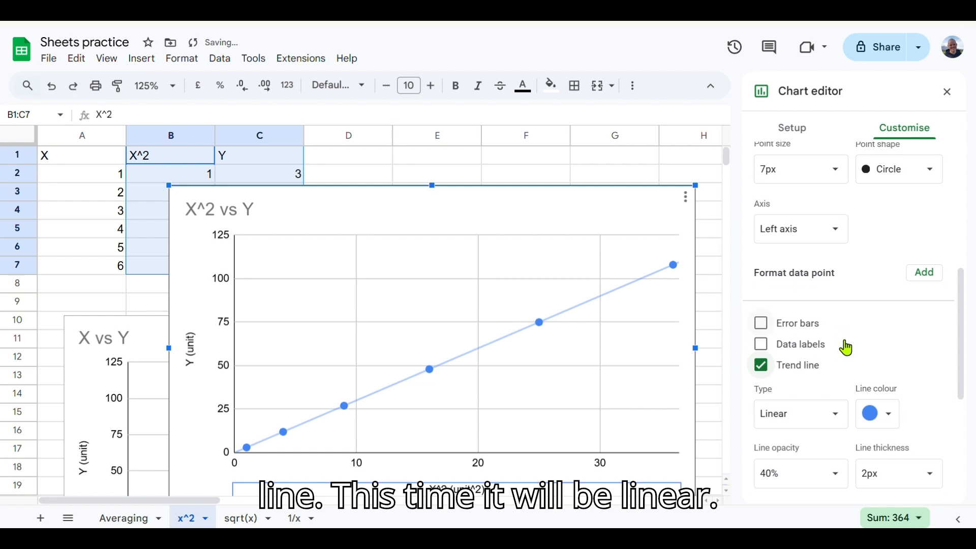
scroll(847, 348, down, 3)
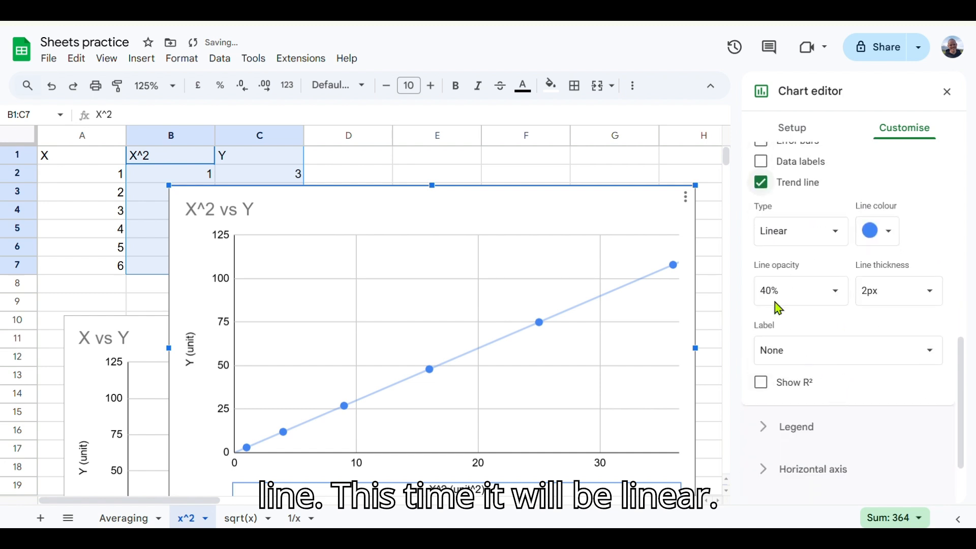
- Change the trend line colour to orange, replacing a first try with a pale orange shade
click(892, 236)
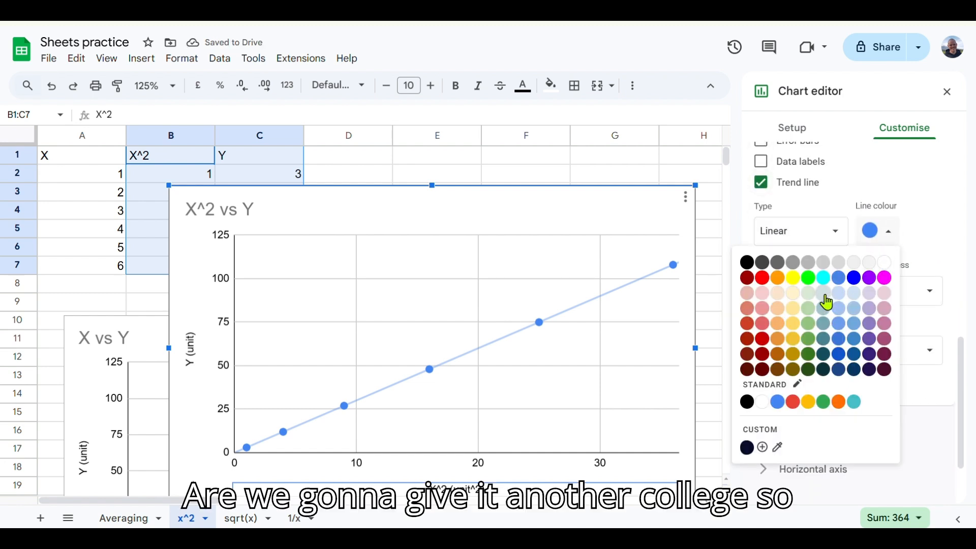
click(778, 293)
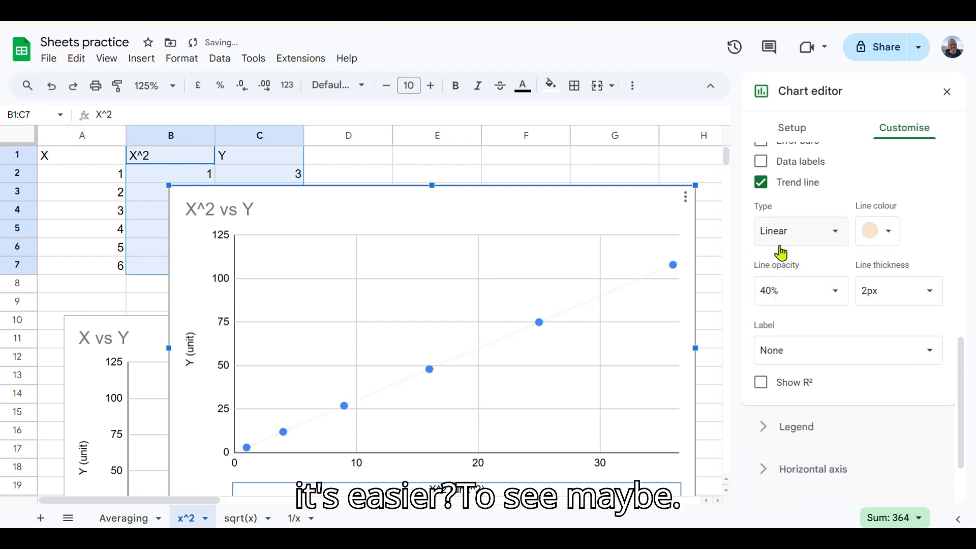
click(891, 243)
click(777, 279)
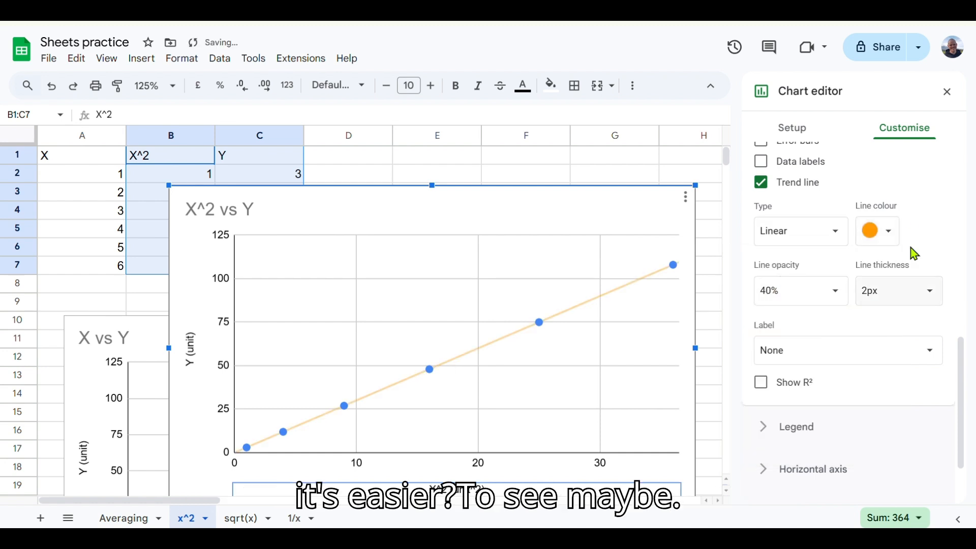
- Label the trend line with its equation and move the chart up slightly to the level of row 1
scroll(863, 261, down, 1)
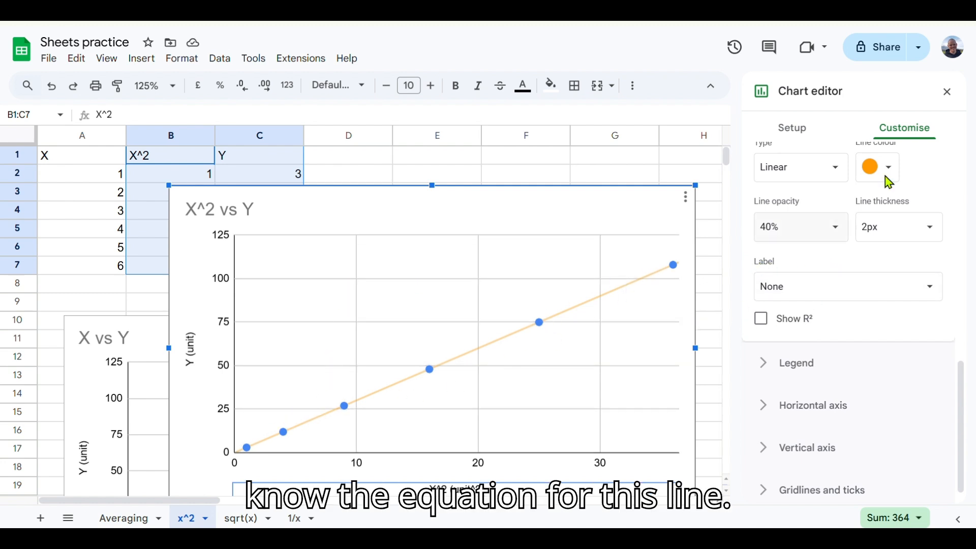
click(858, 292)
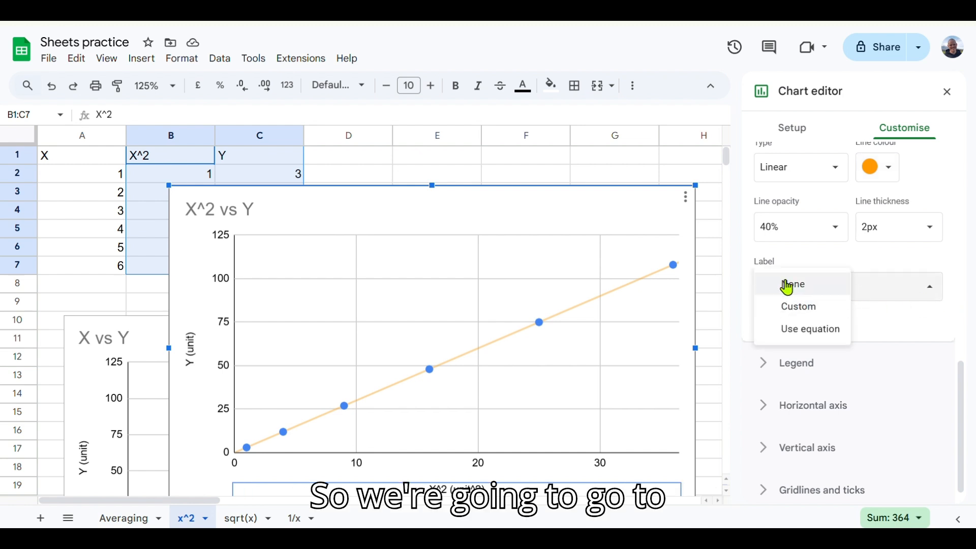
click(834, 287)
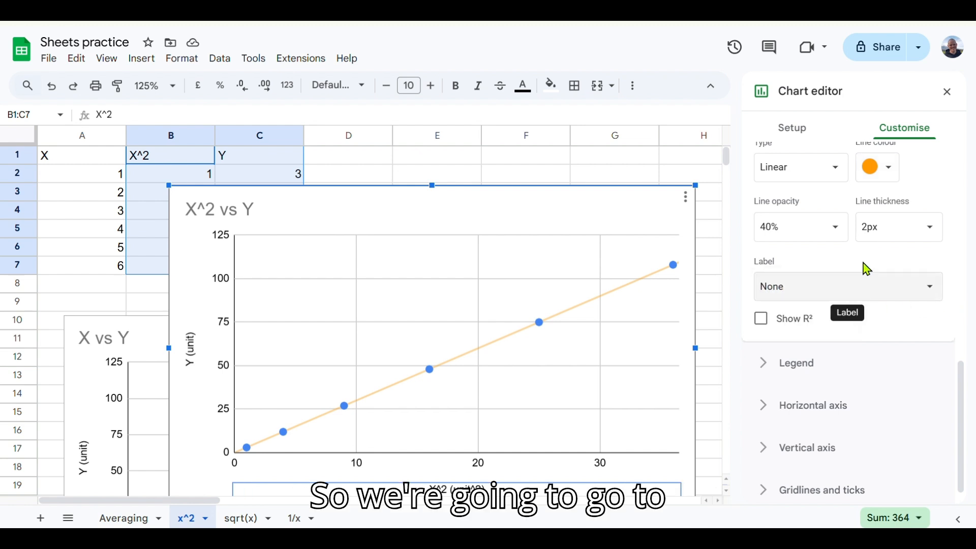
click(787, 289)
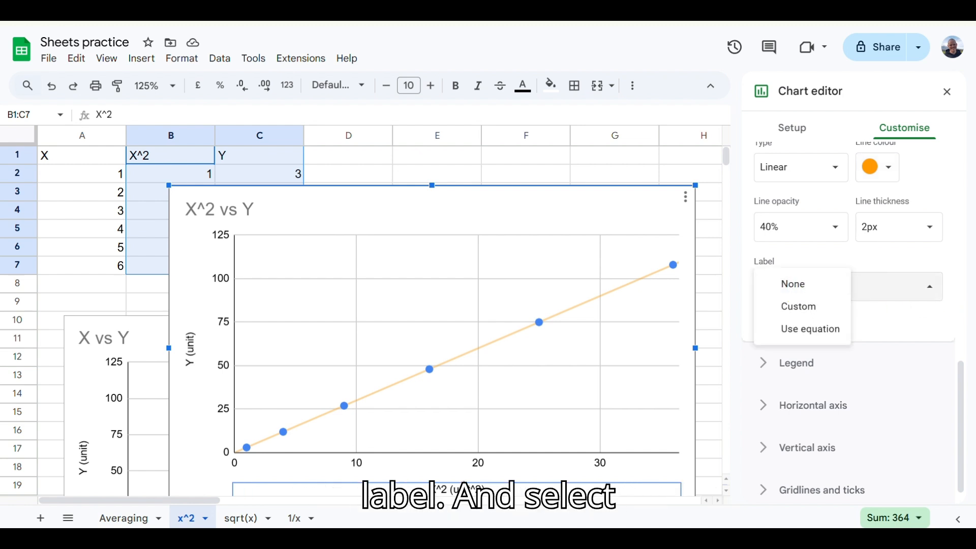
click(805, 330)
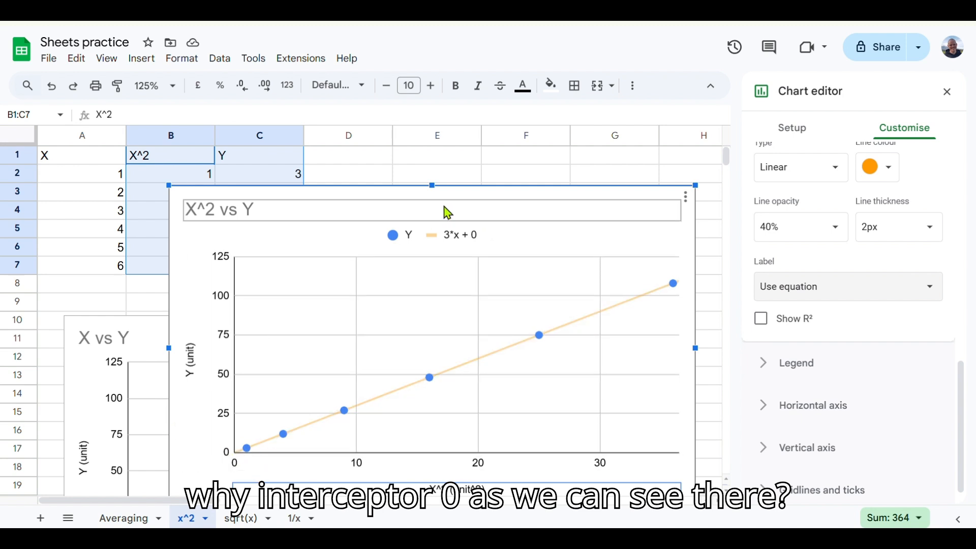
click(425, 244)
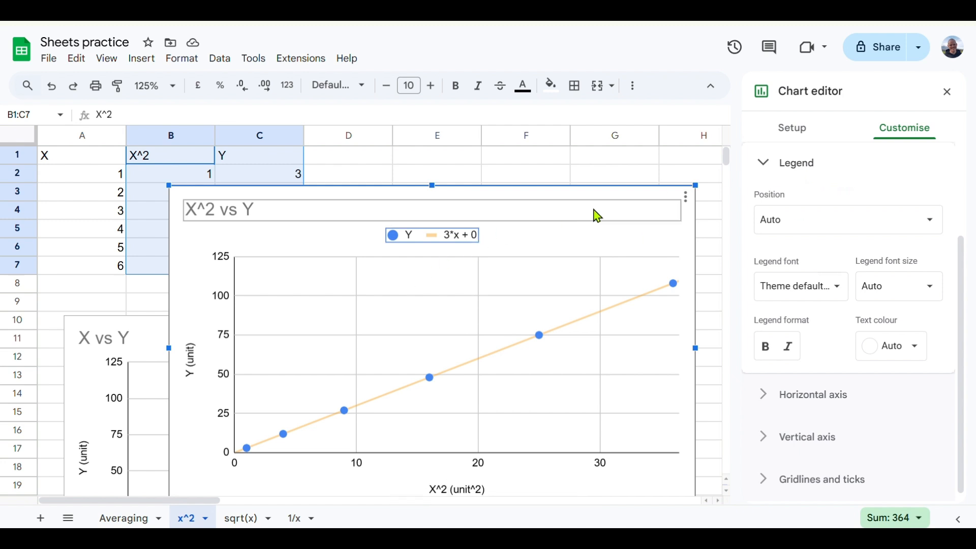
drag(638, 237, 652, 191)
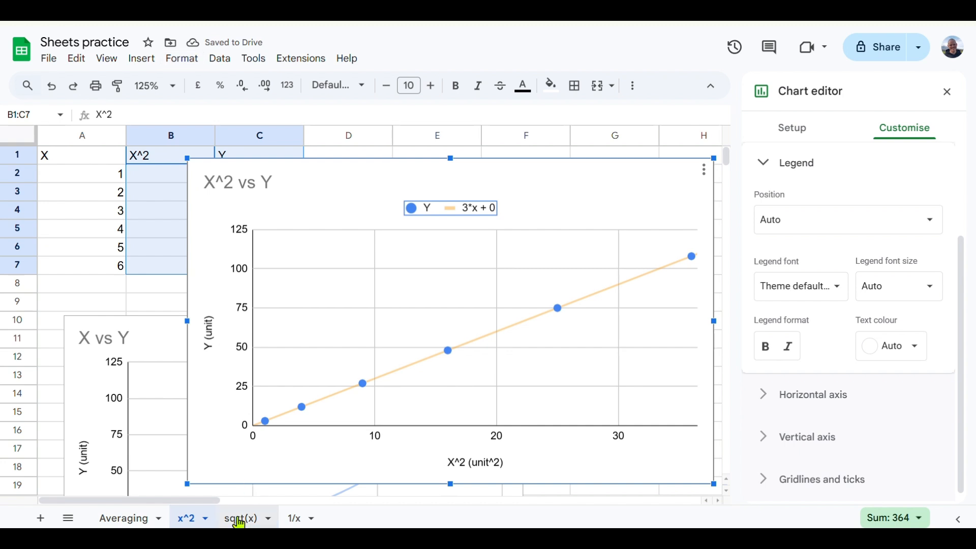
- Switch to the sqrt(x) sheet and insert a chart from the X and Y data in A1:B7, including the headers
click(300, 518)
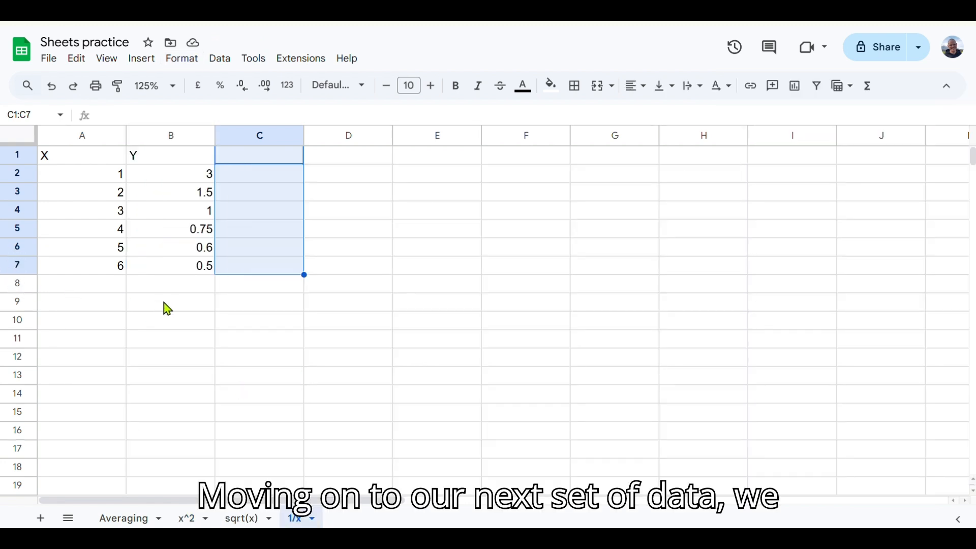
click(250, 518)
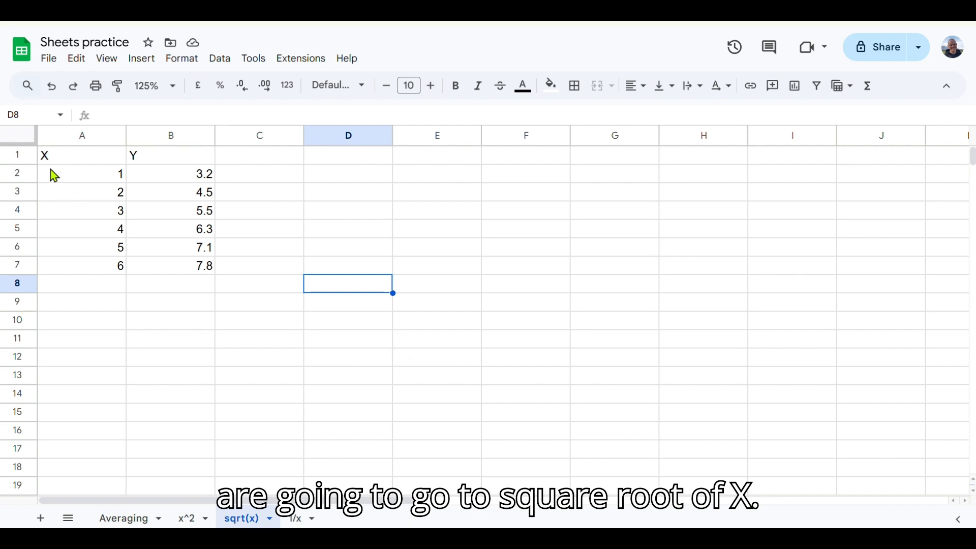
drag(48, 156, 201, 270)
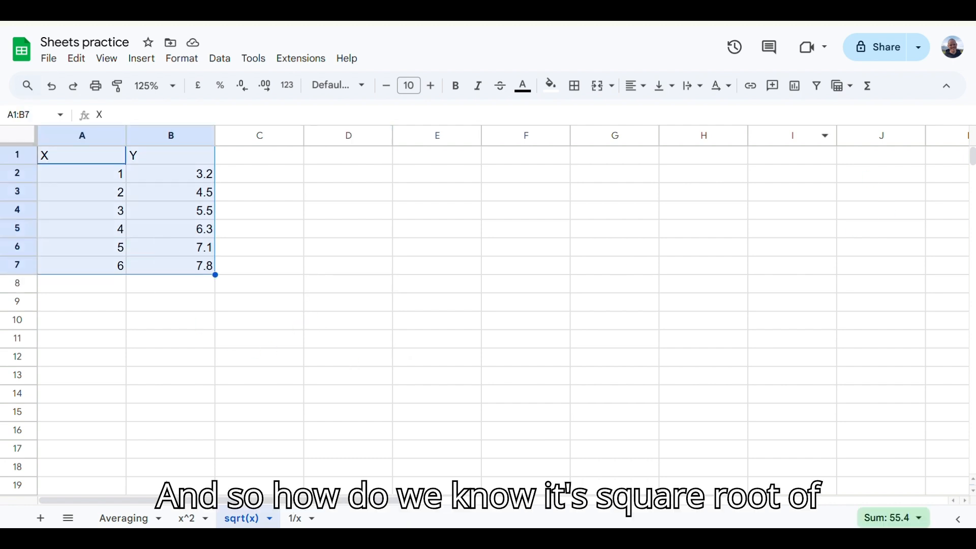
click(142, 59)
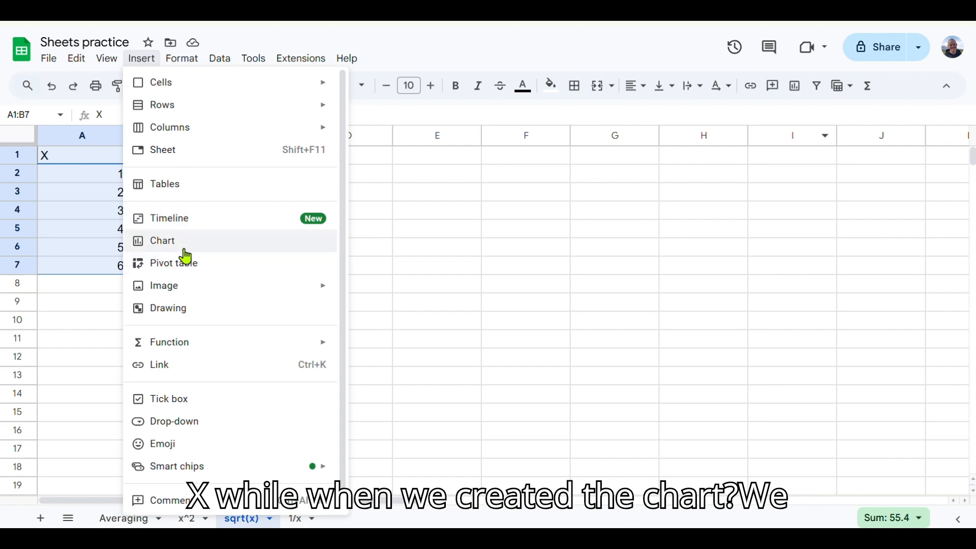
click(186, 252)
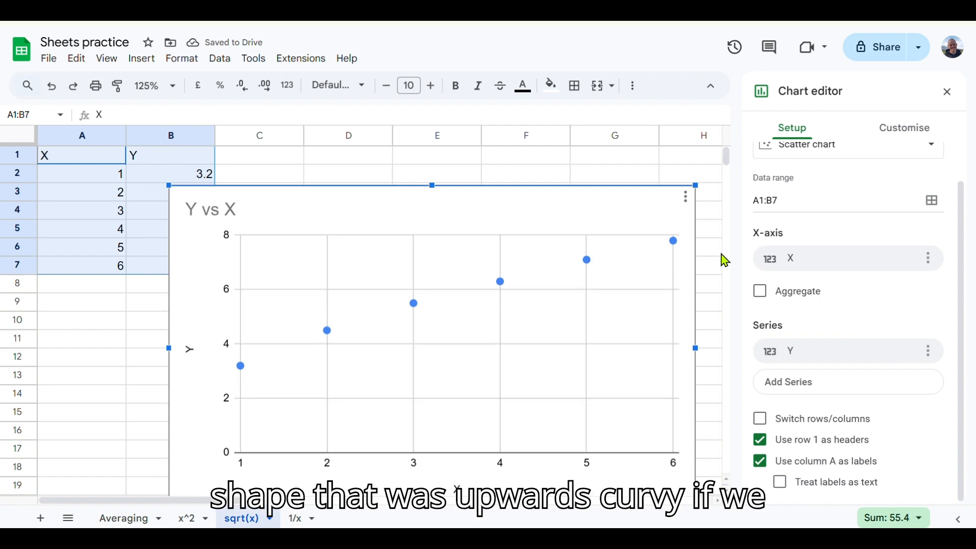
- Set the horizontal axis minimum of the Y vs X chart to 0, keeping the axis order unreversed
scroll(829, 224, up, 3)
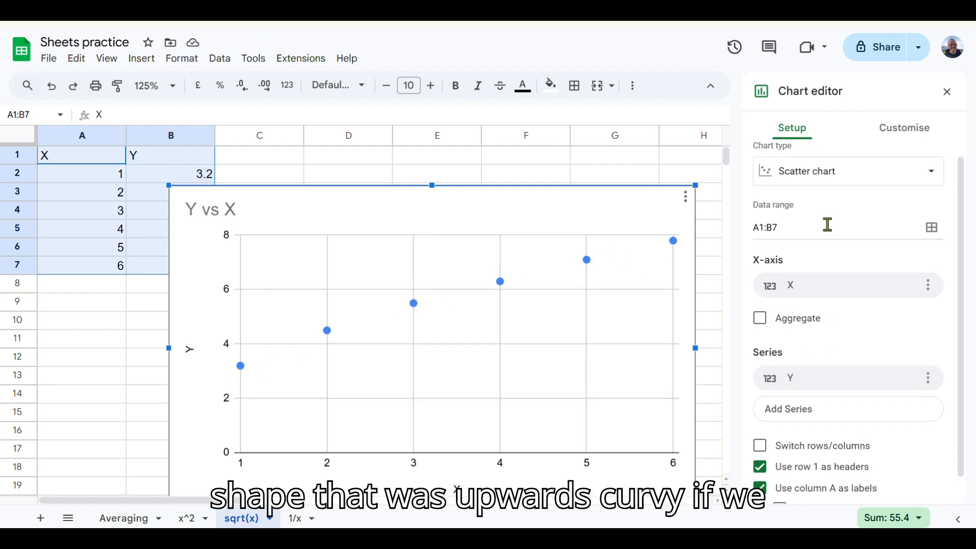
click(926, 130)
click(807, 333)
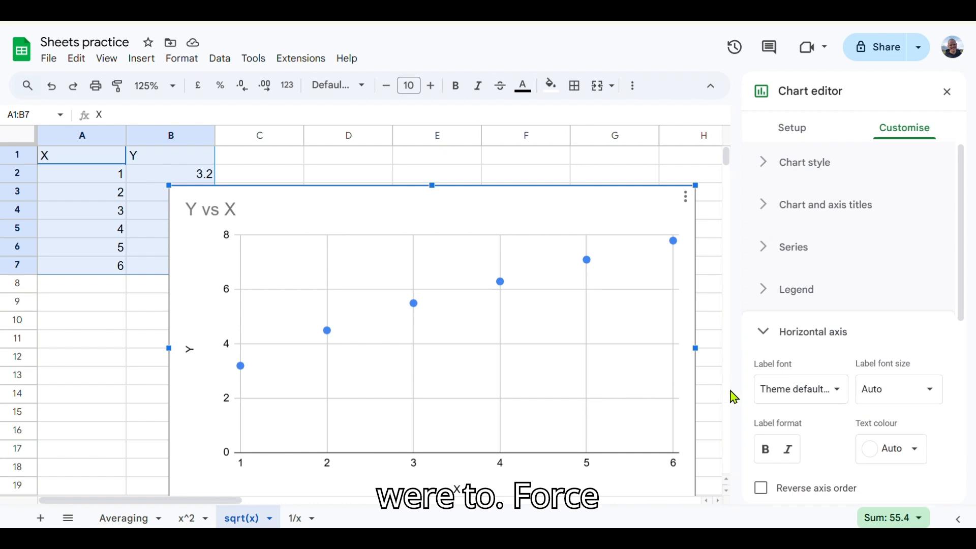
scroll(761, 425, down, 5)
click(800, 287)
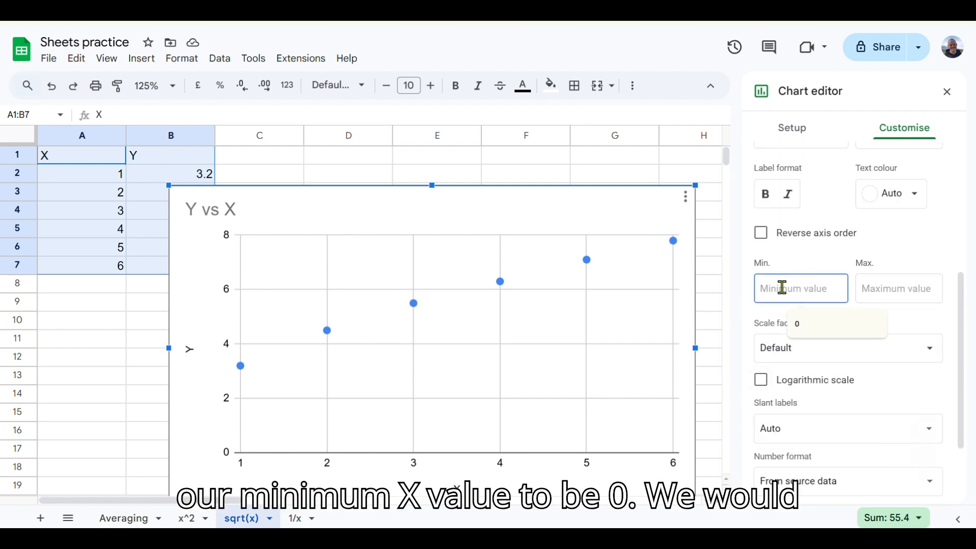
text(0)
click(837, 236)
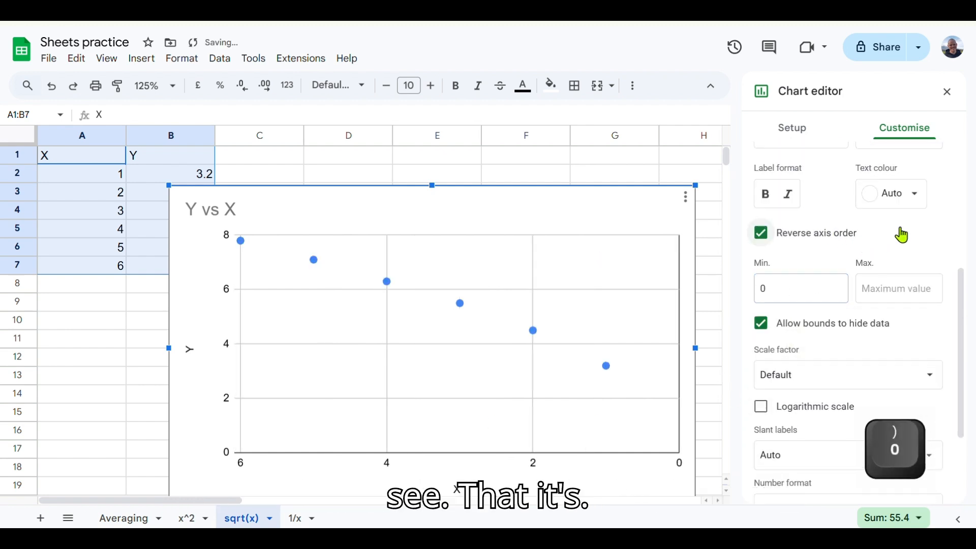
click(900, 234)
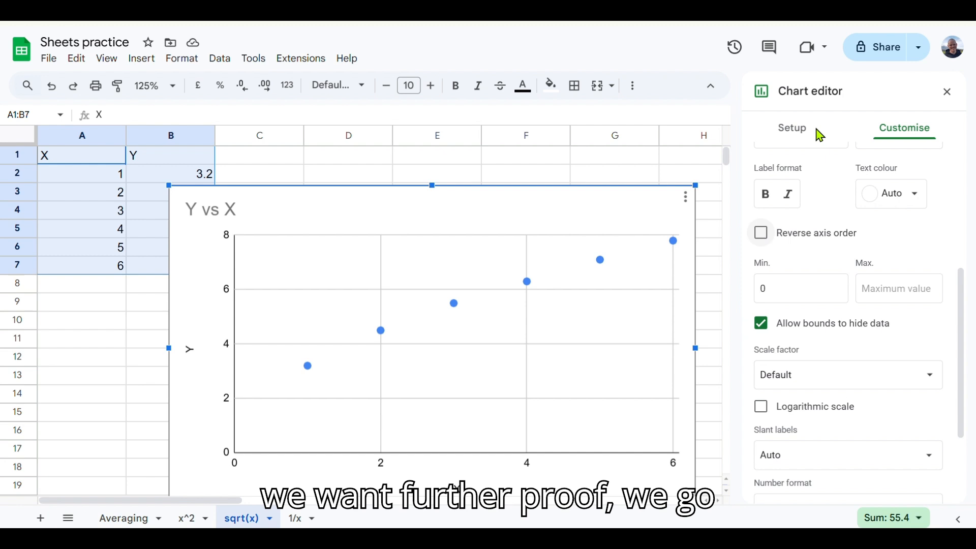
scroll(830, 364, down, 3)
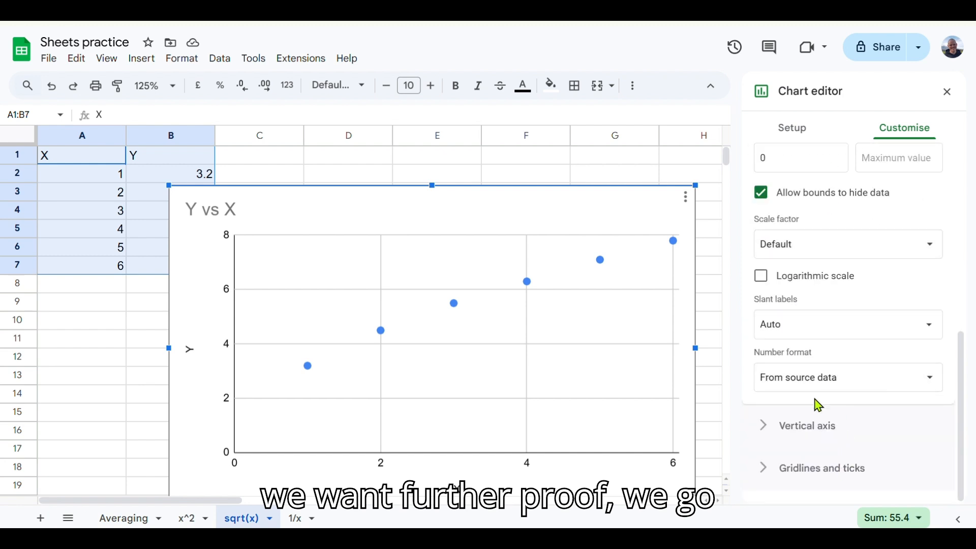
- Add a polynomial trend line of degree 2 to the Y vs X chart, then move the chart below the data to about row 15
scroll(819, 405, up, 5)
click(796, 179)
scroll(828, 384, down, 3)
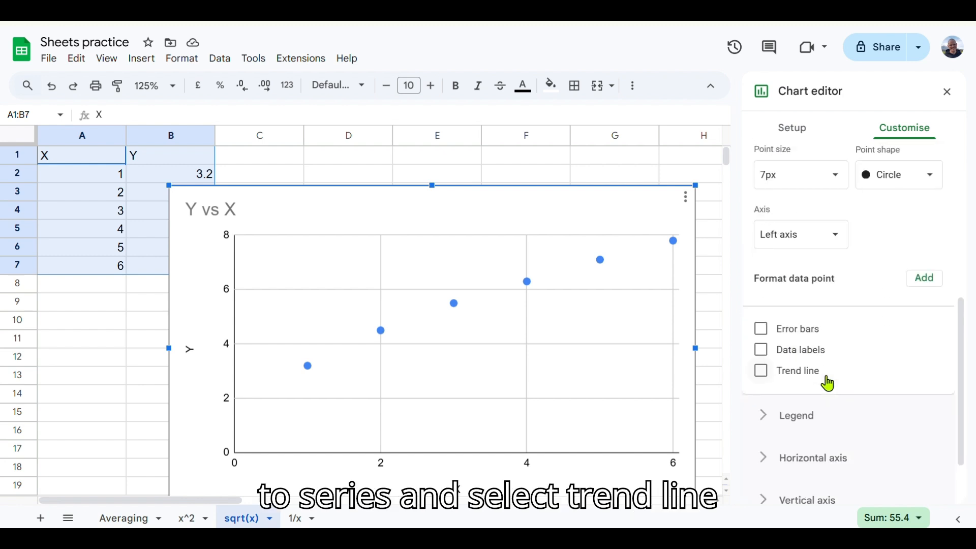
click(798, 372)
scroll(804, 268, down, 5)
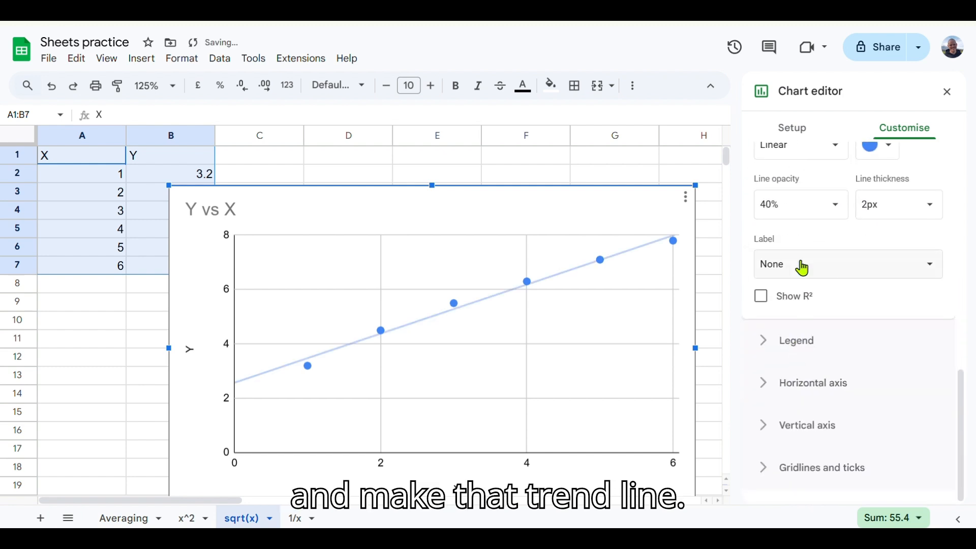
click(809, 153)
click(814, 218)
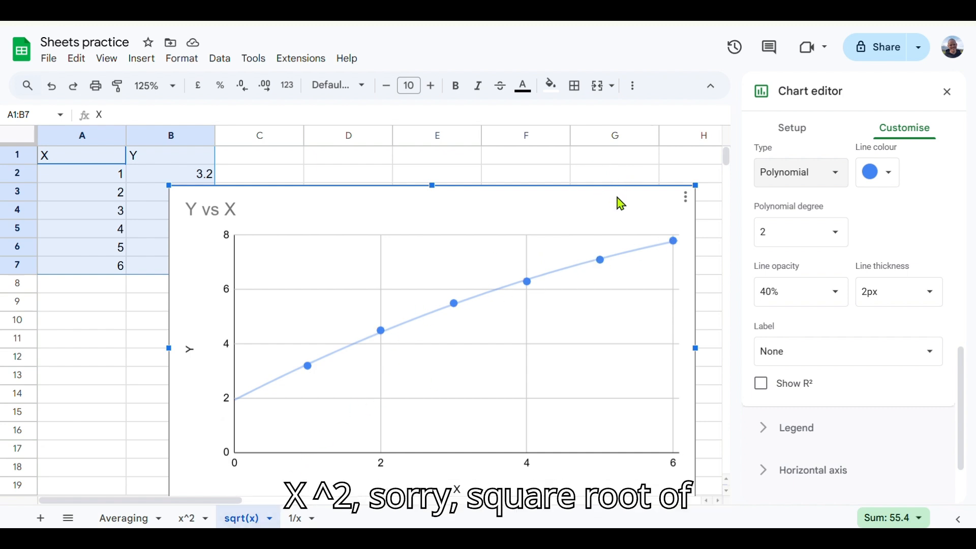
drag(624, 200, 508, 409)
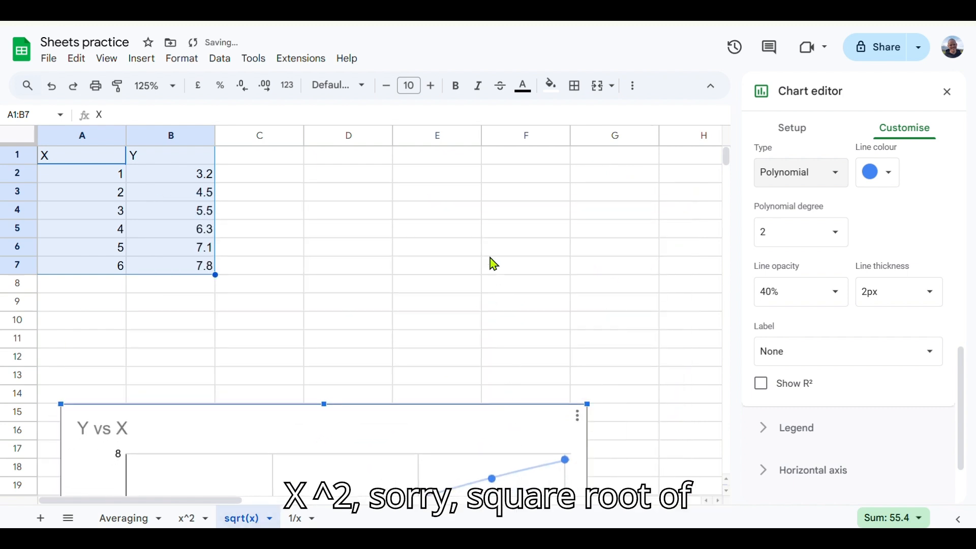
click(491, 254)
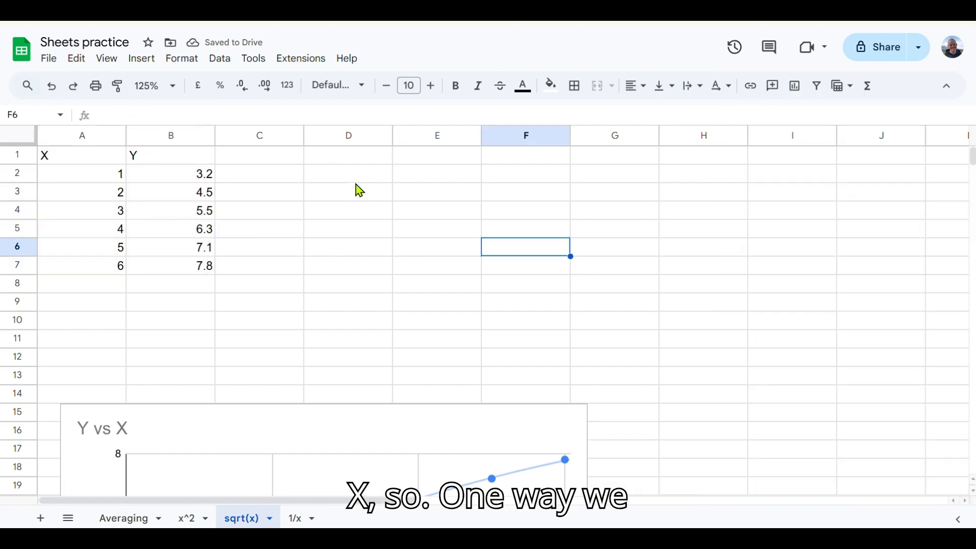
- Insert a column between the X and Y columns and head it Y^2 in B1
click(191, 161)
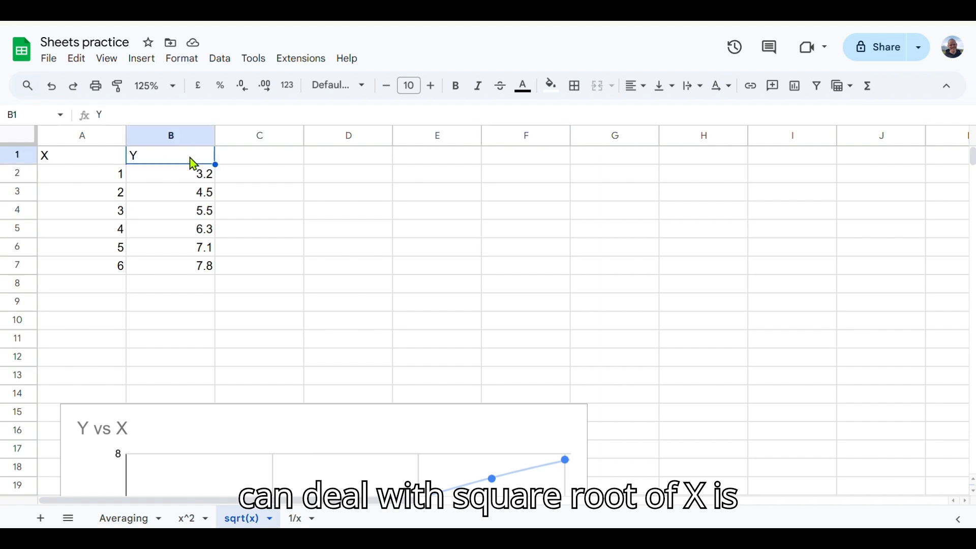
right_click(161, 146)
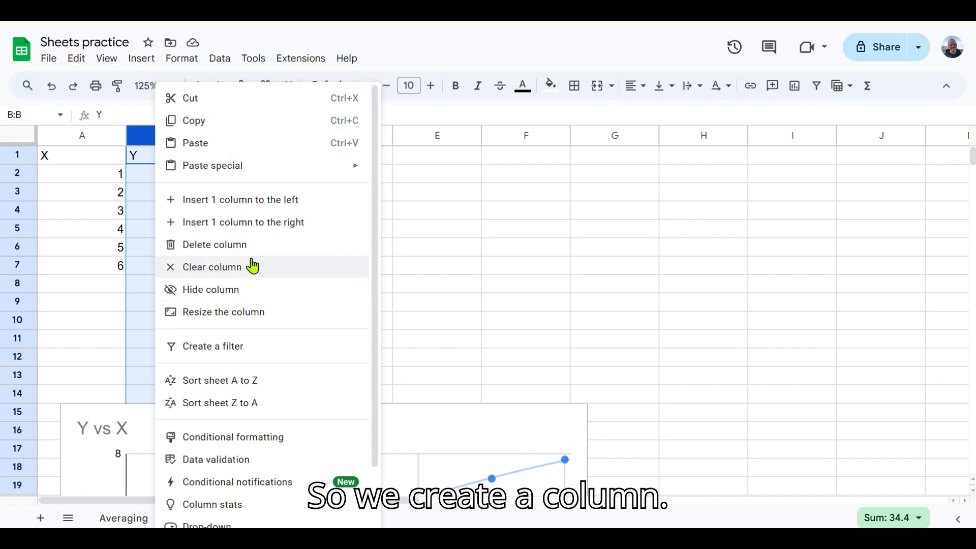
click(278, 201)
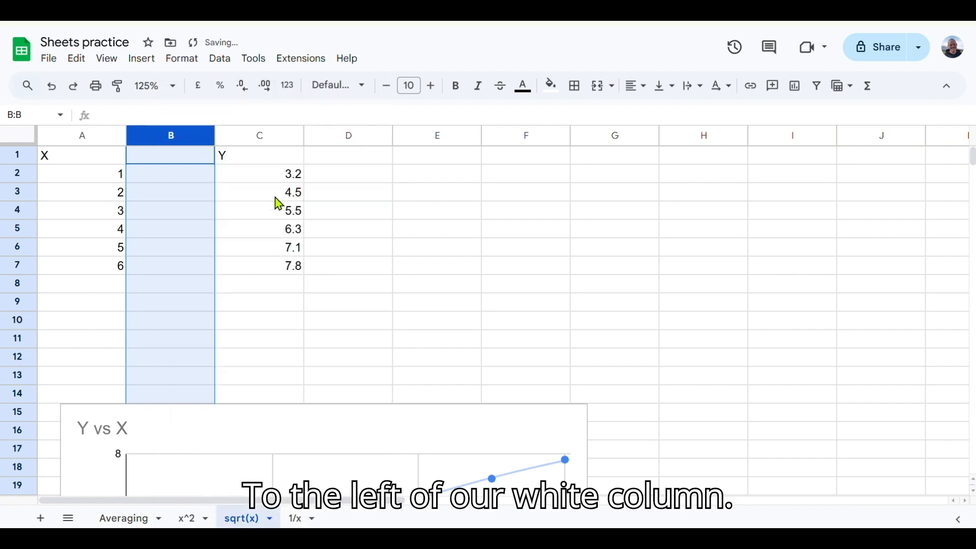
click(212, 161)
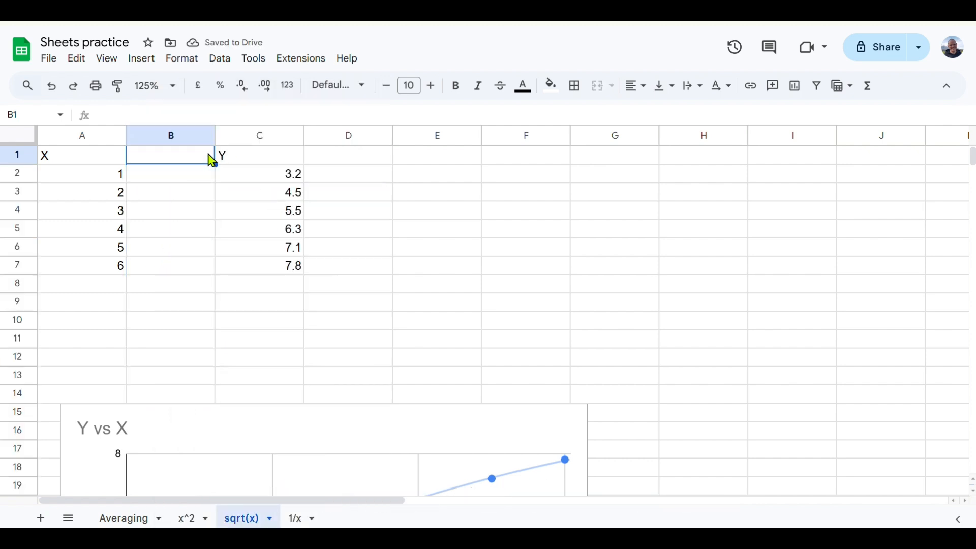
text(Y^2)
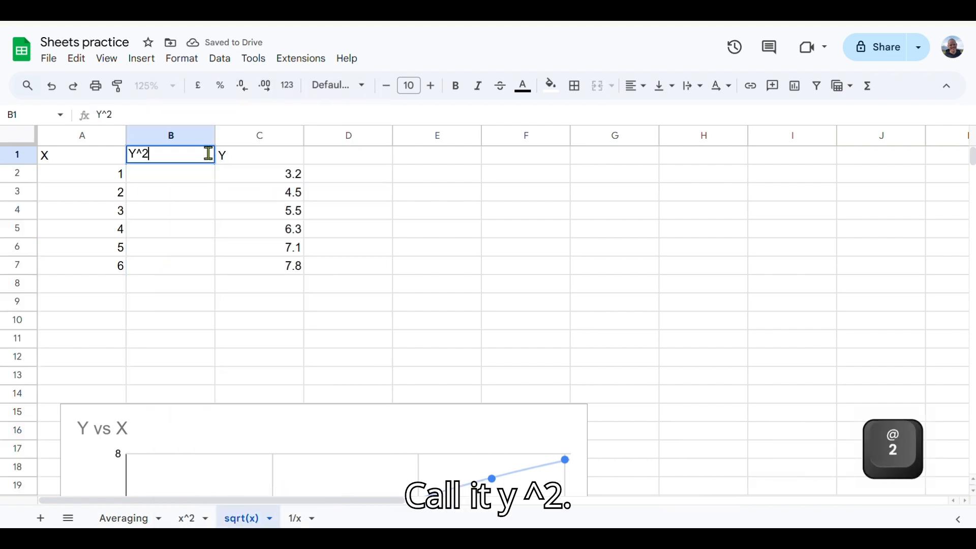
key(Return)
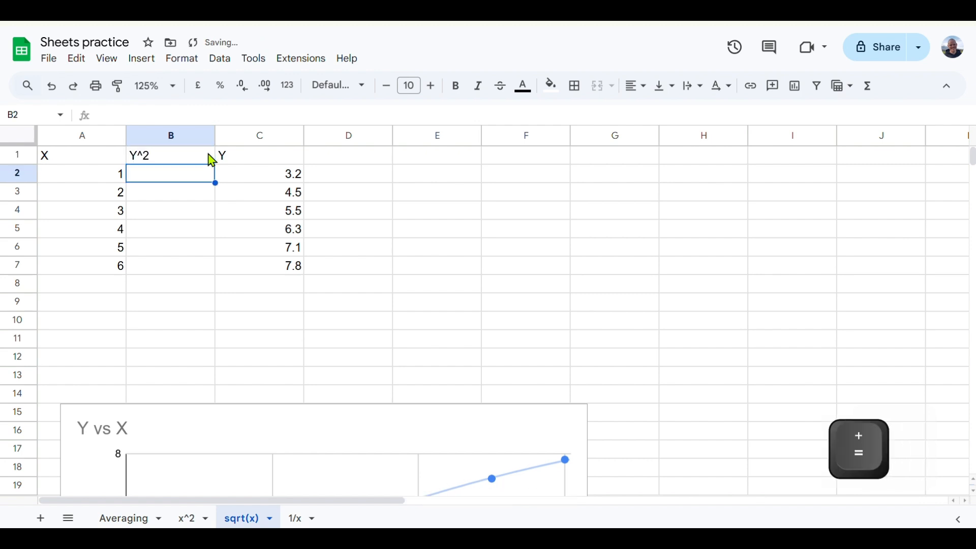
- Square the Y values with =C2*C2 in B2 and accept the suggested auto-fill for B3 to B7
text(=)
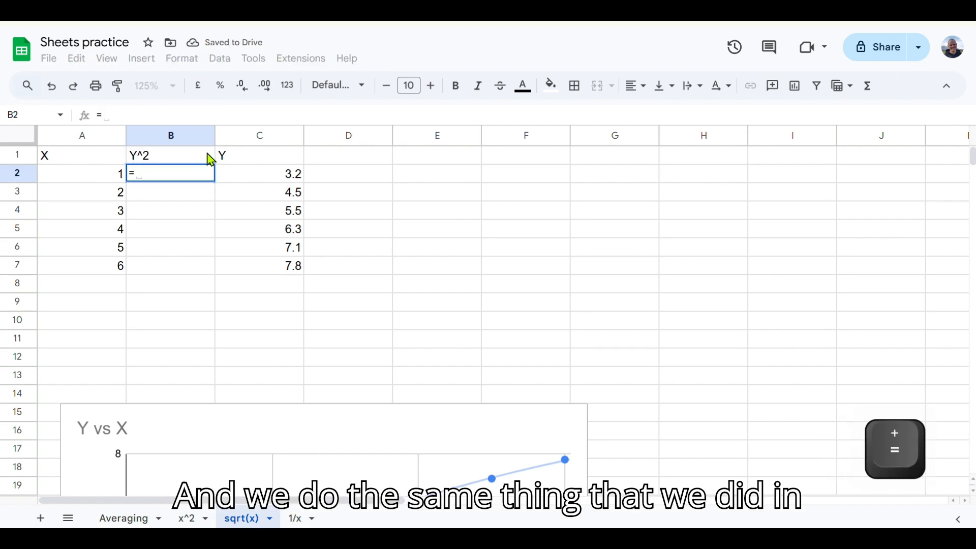
click(285, 181)
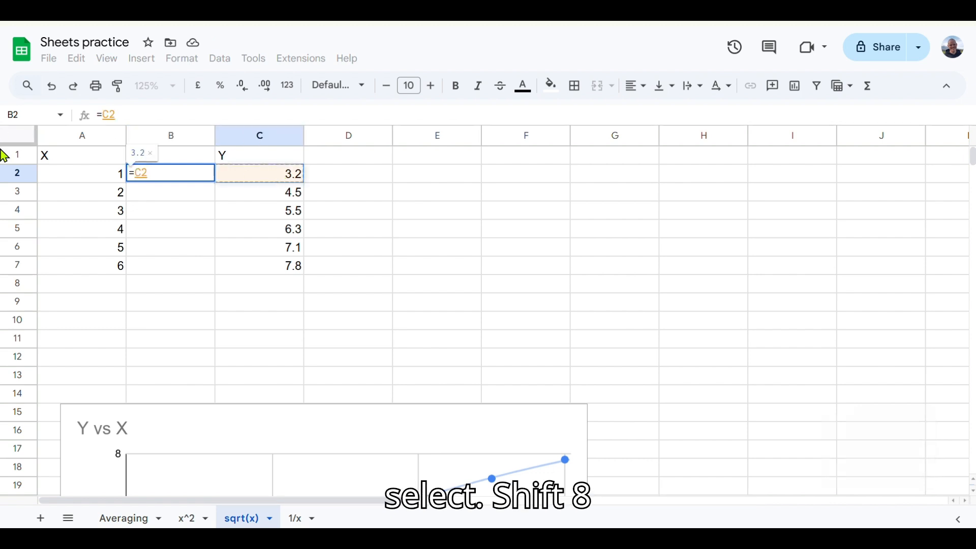
text(*)
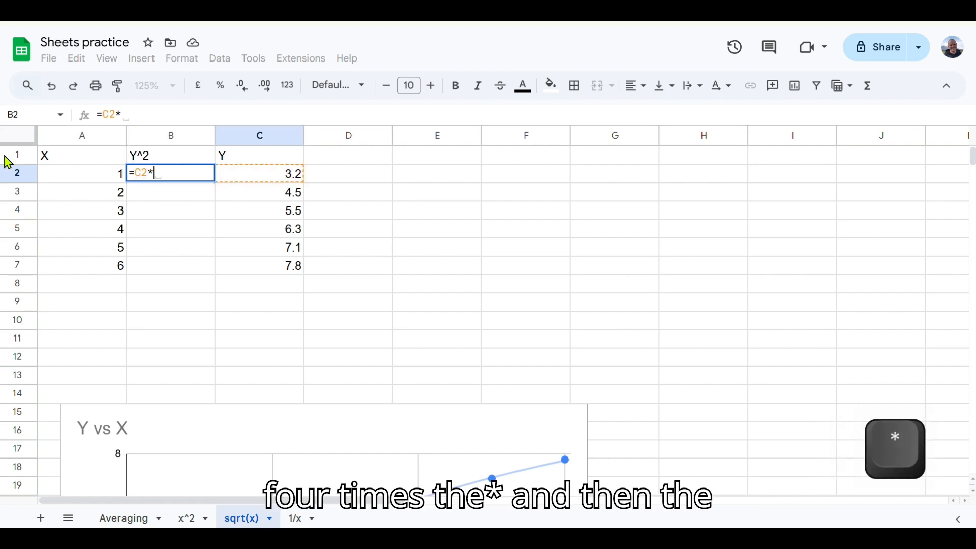
text(C2)
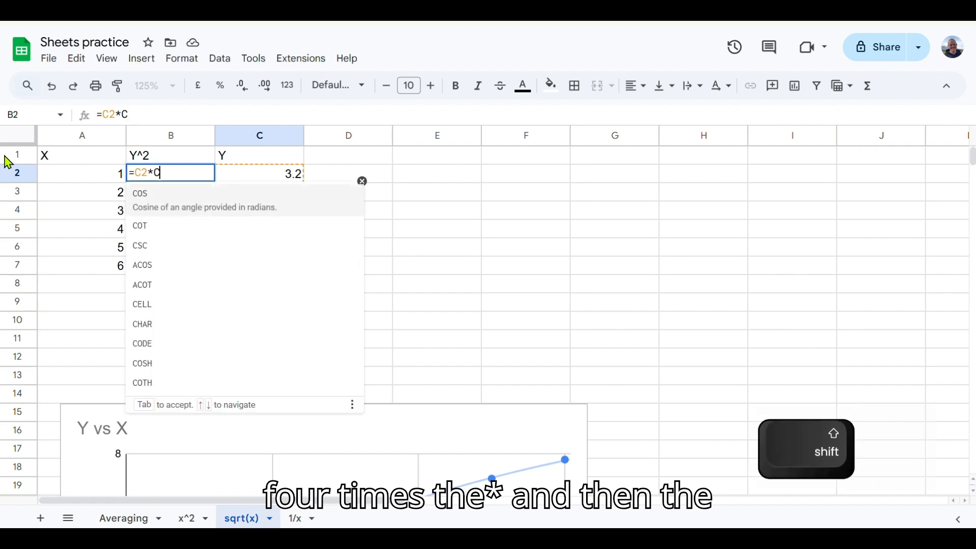
key(Return)
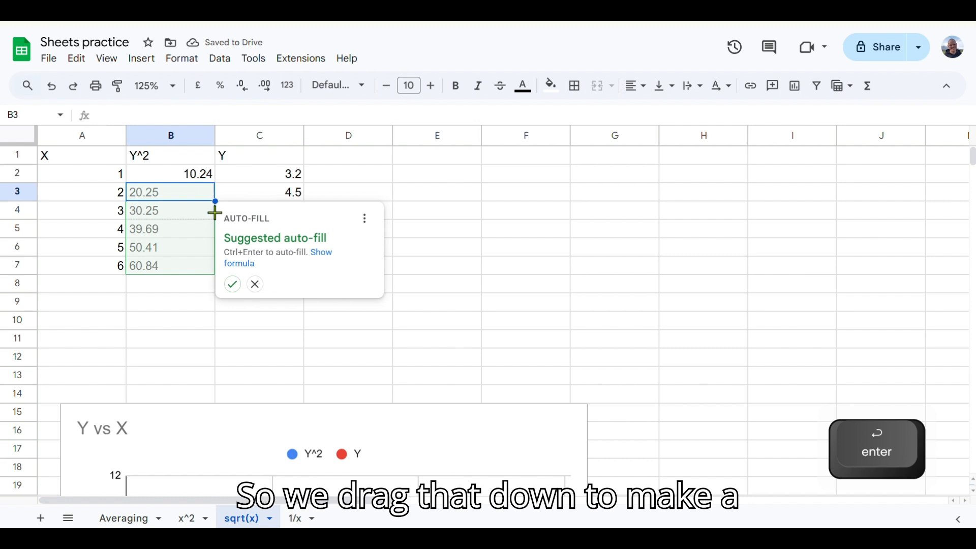
drag(214, 270, 214, 278)
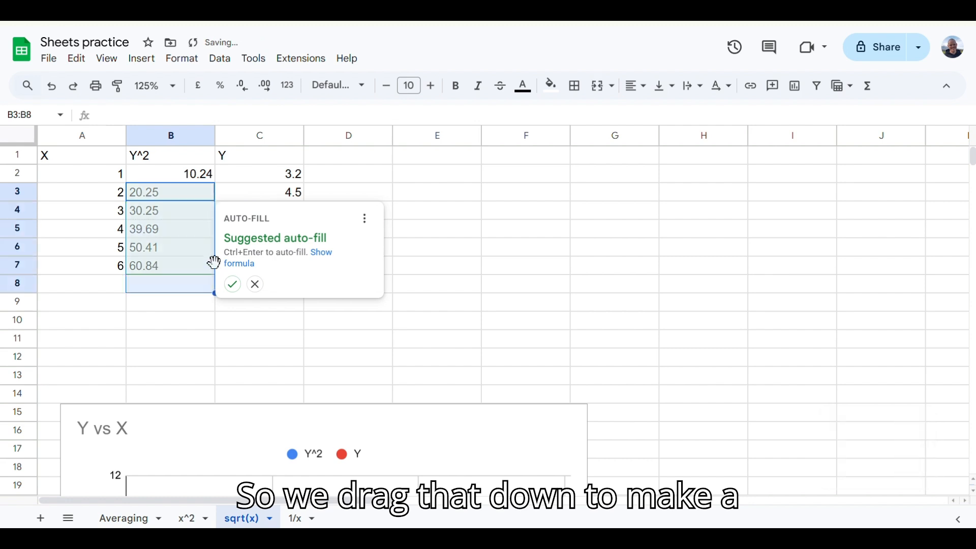
click(233, 285)
click(563, 197)
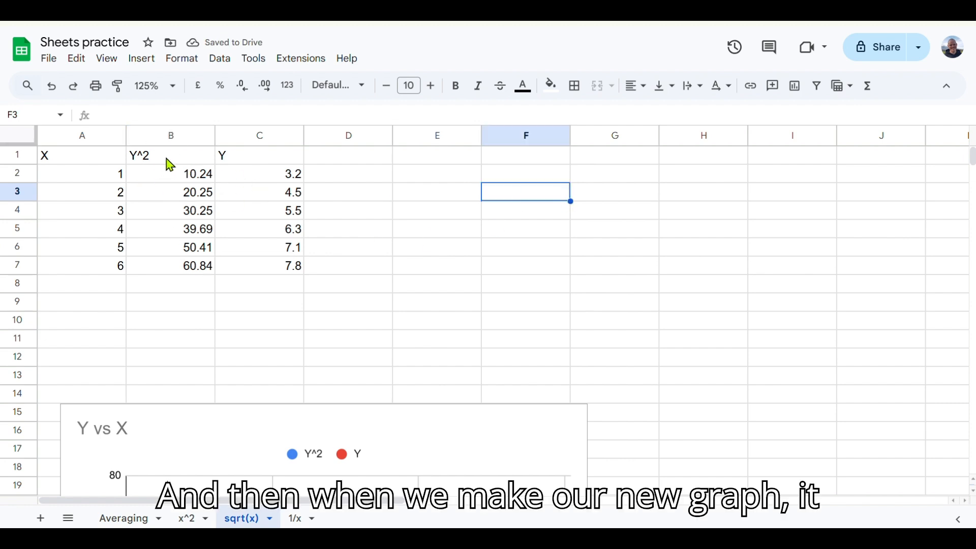
- Insert a chart from the X and Y^2 data in A1:B7, including the headers
click(74, 162)
shift+click(211, 269)
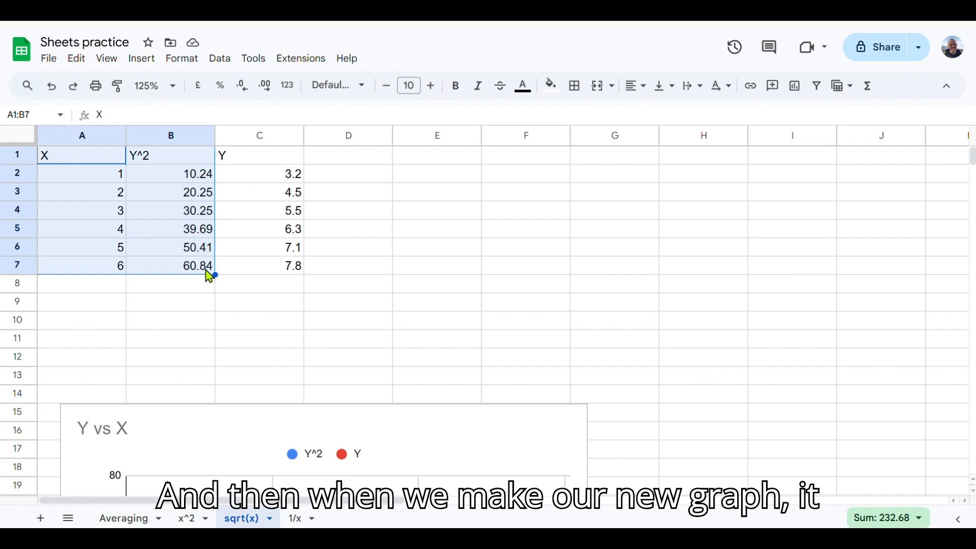
click(143, 67)
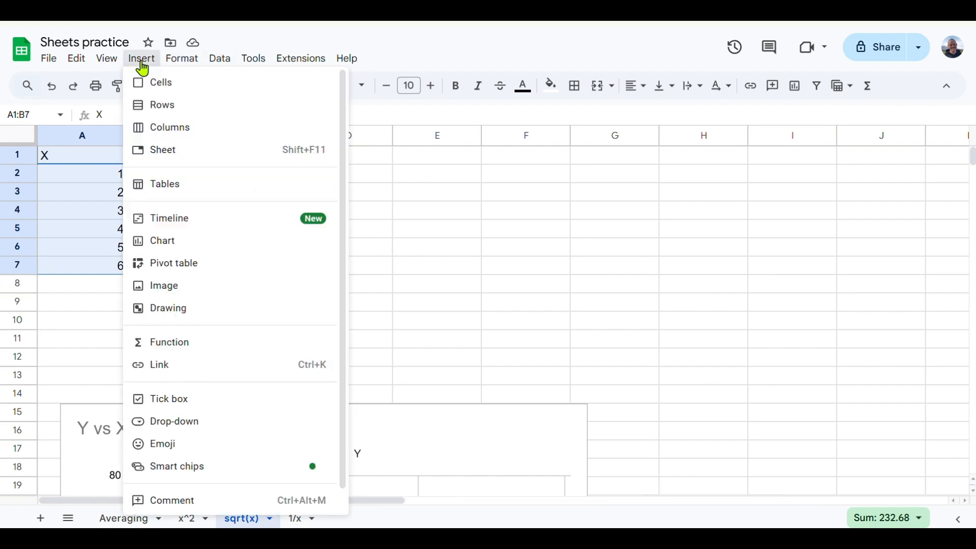
click(187, 246)
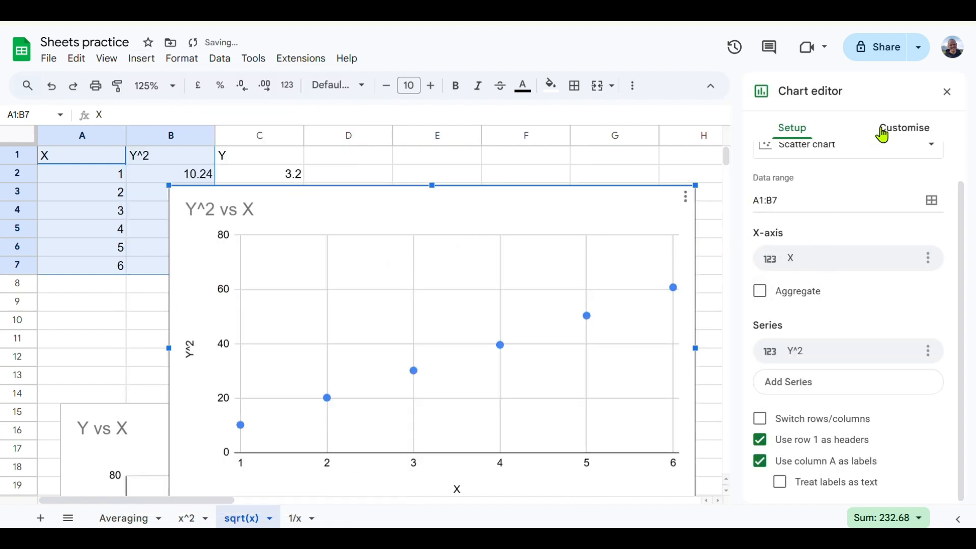
- Add a linear trend line to the data series of the Y^2 vs X chart
click(898, 133)
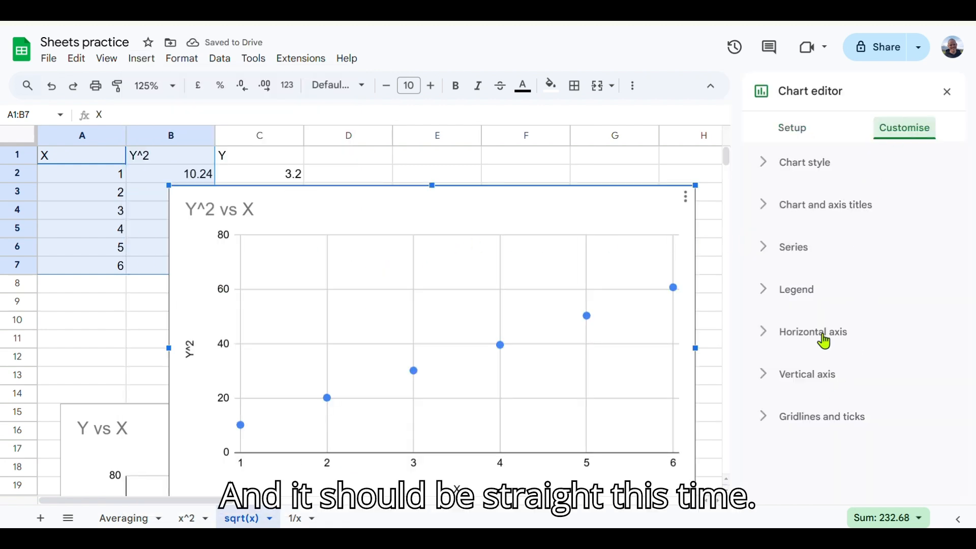
click(810, 249)
scroll(810, 359, down, 5)
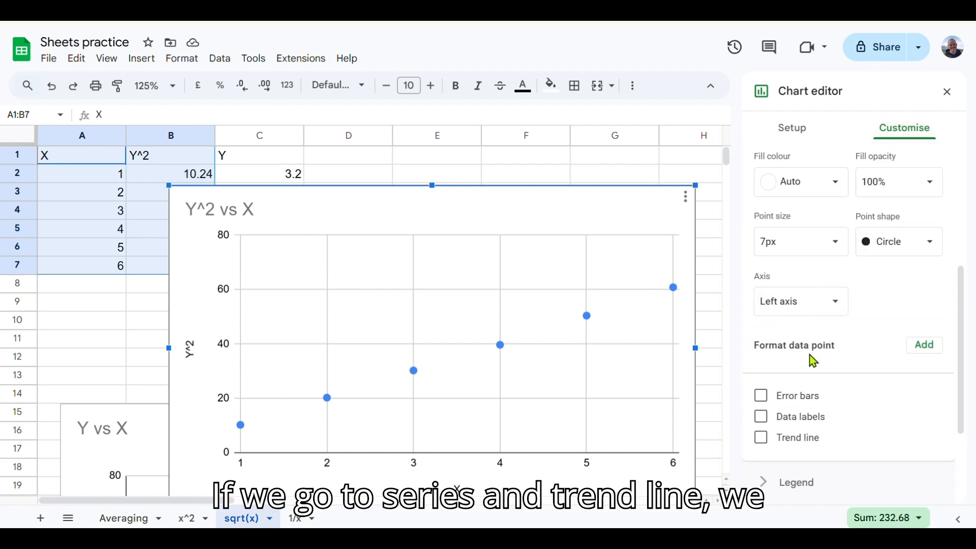
click(783, 436)
scroll(824, 431, down, 5)
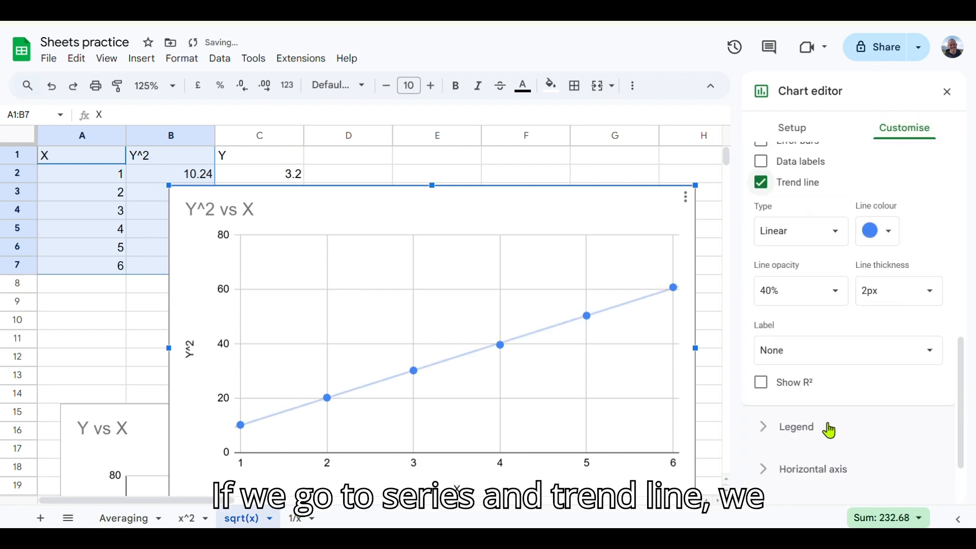
- Colour the trend line of the Y^2 vs X chart light green and label it with its equation
click(883, 240)
click(809, 331)
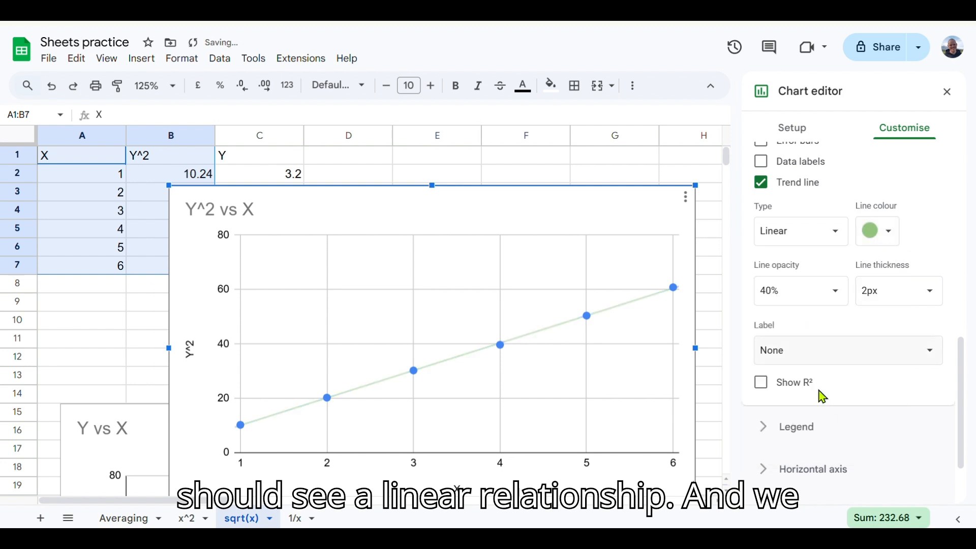
click(859, 365)
click(820, 393)
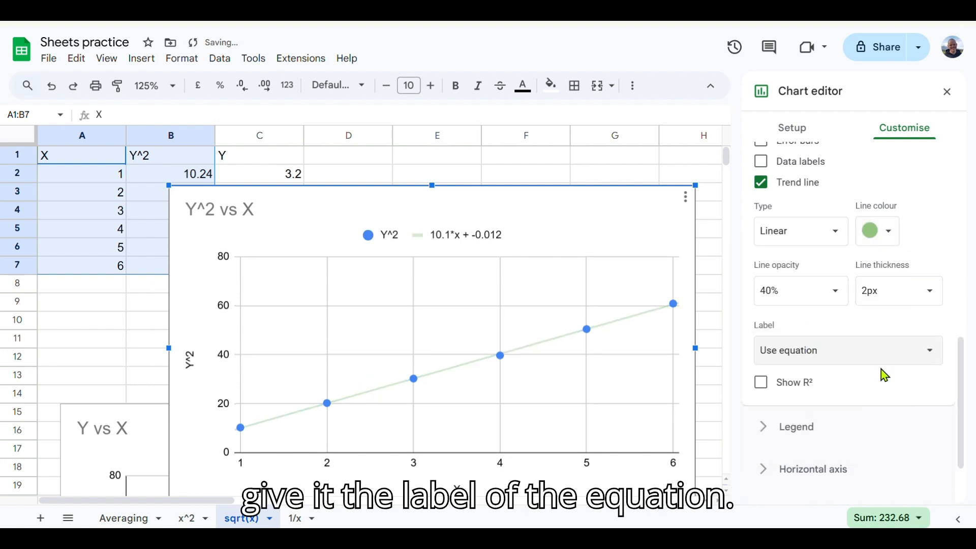
- Delete the Y^2 vs X chart and the Y^2 column
click(686, 197)
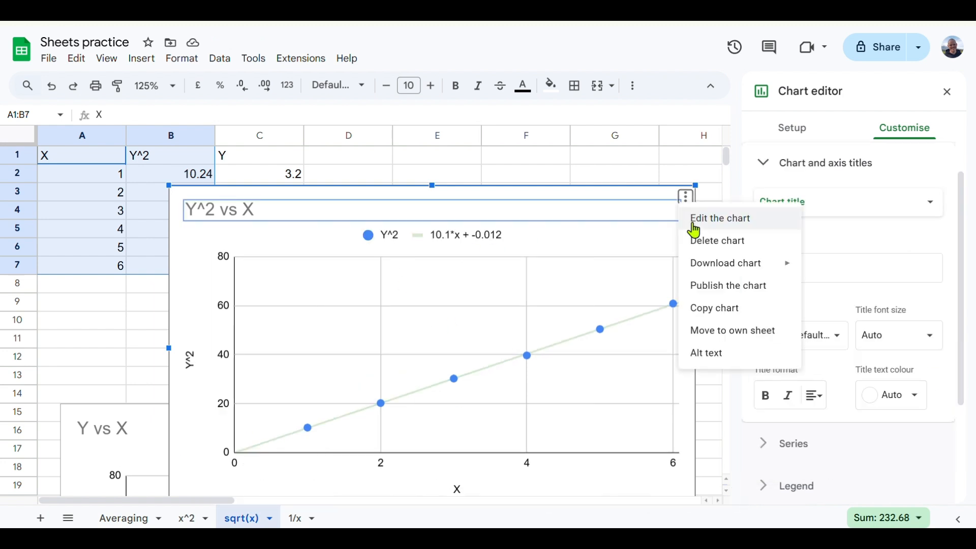
click(728, 248)
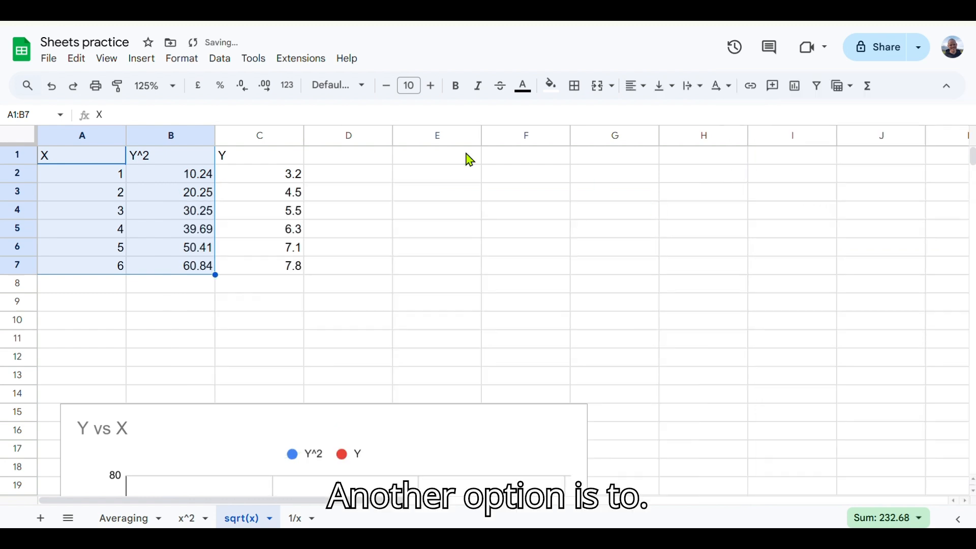
click(166, 161)
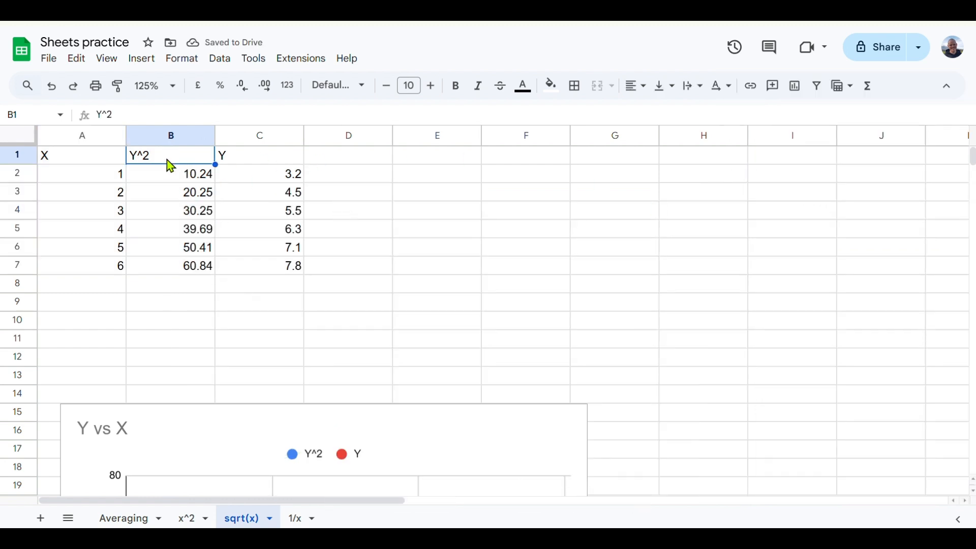
drag(166, 160, 172, 267)
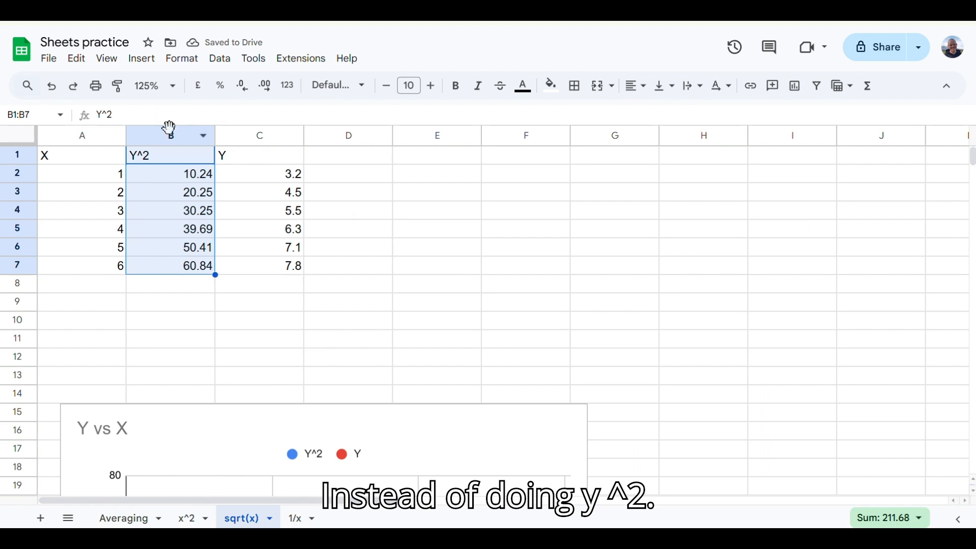
right_click(169, 129)
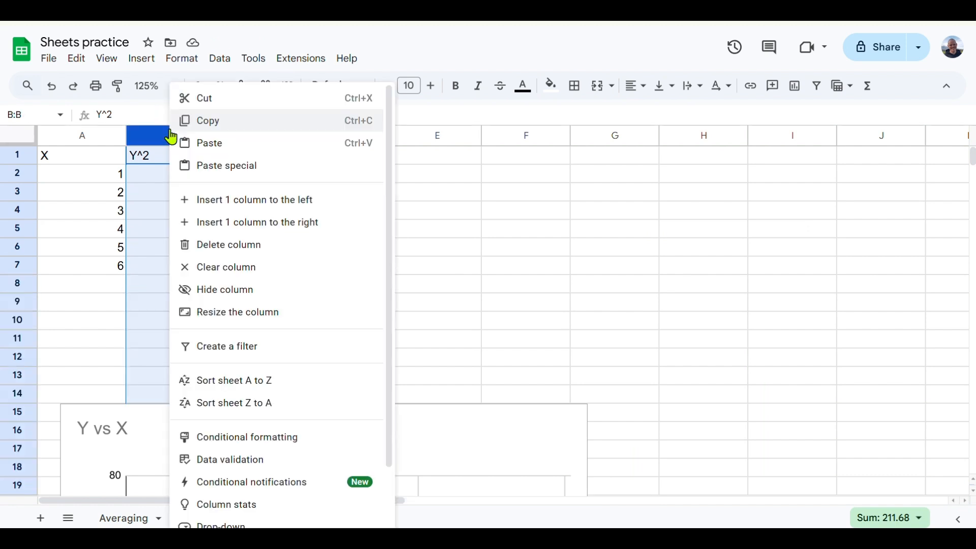
click(277, 246)
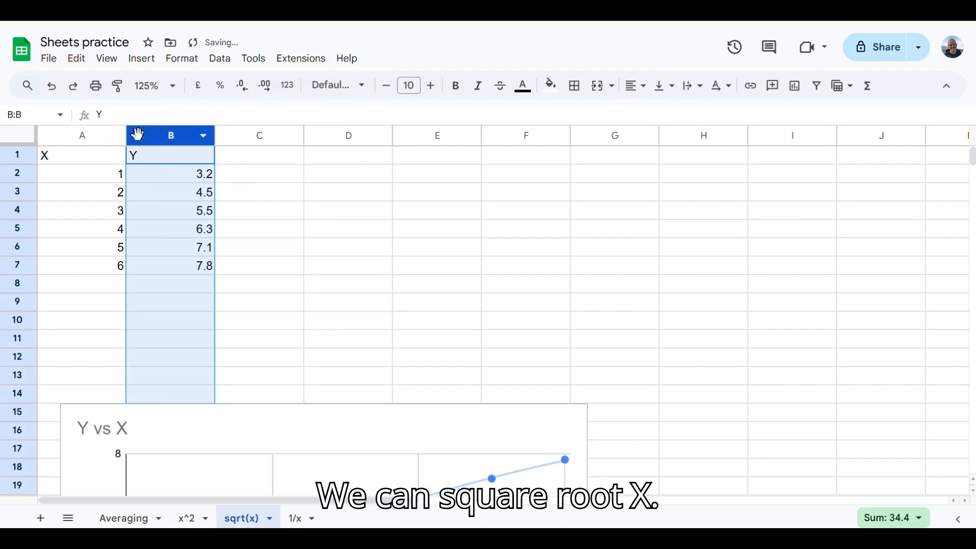
- Insert a column between the X and Y columns and head it sqrt(x) in B1
right_click(148, 142)
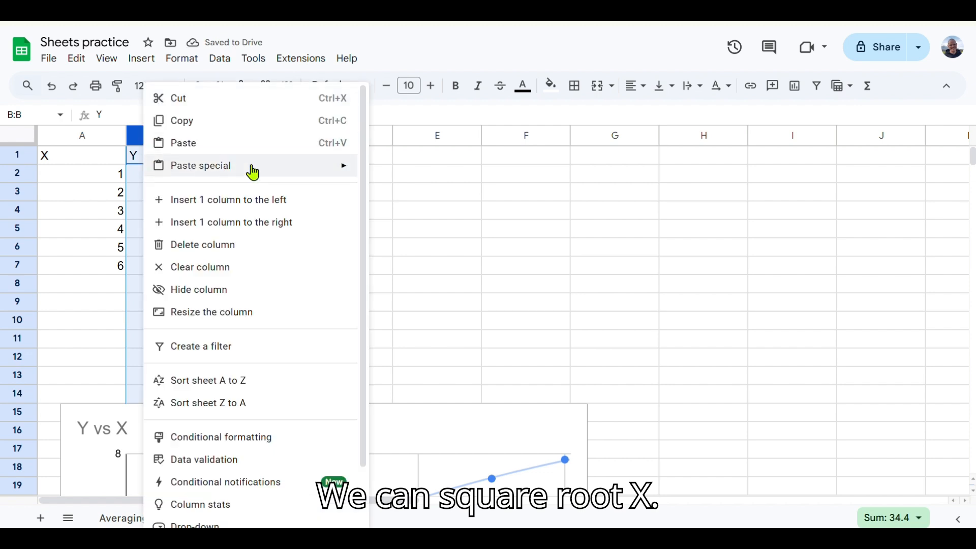
click(257, 204)
click(187, 162)
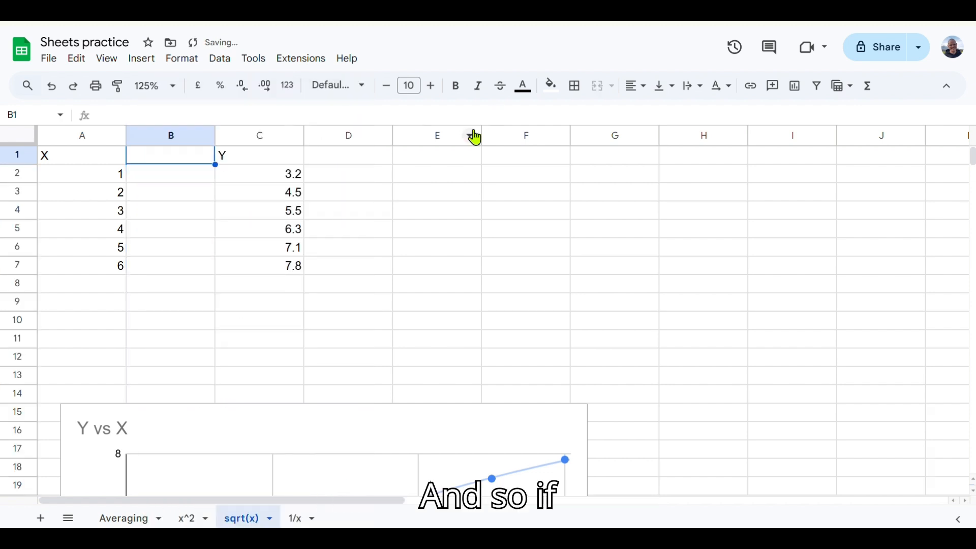
text(sqrt)
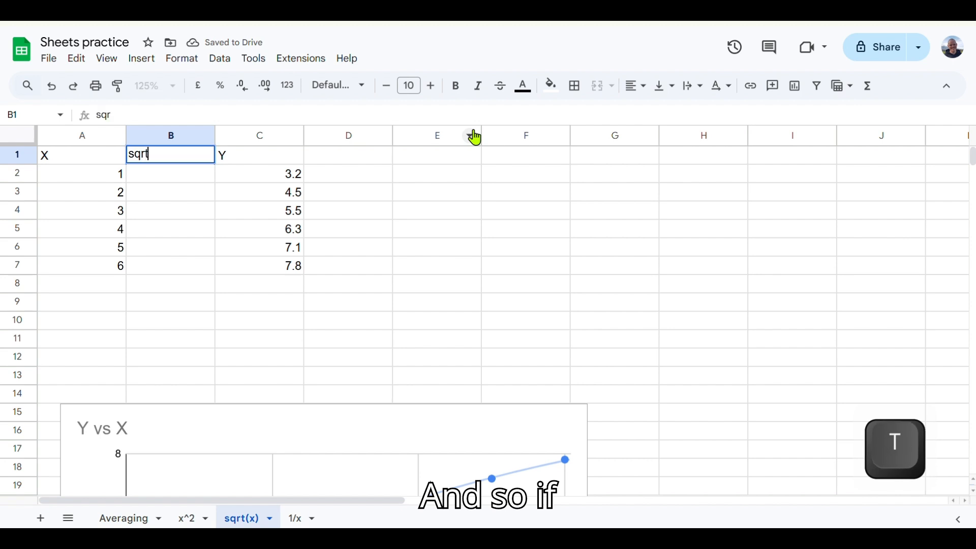
text((x))
key(Return)
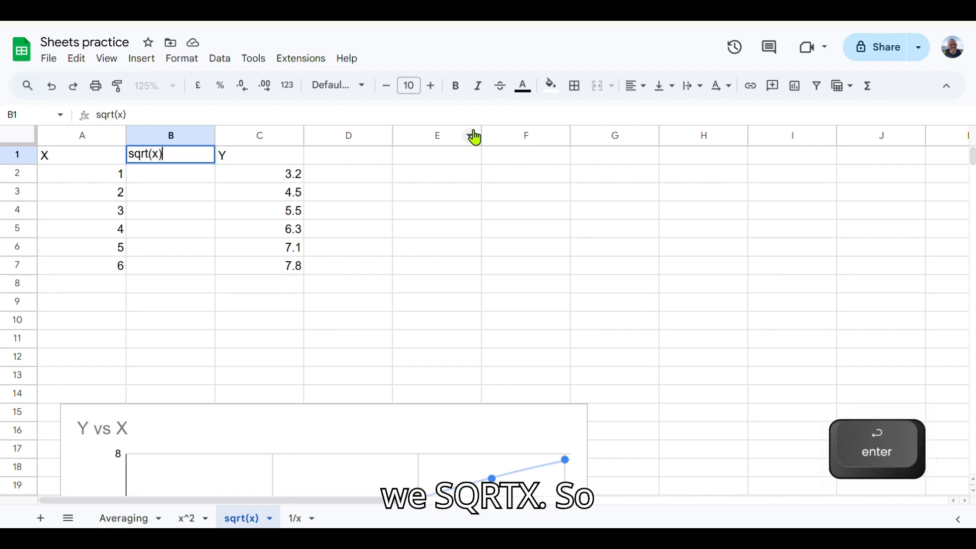
- Calculate the square root of X with =SQRT(A2) in B2 and accept the suggested auto-fill down to B7
text(=sq)
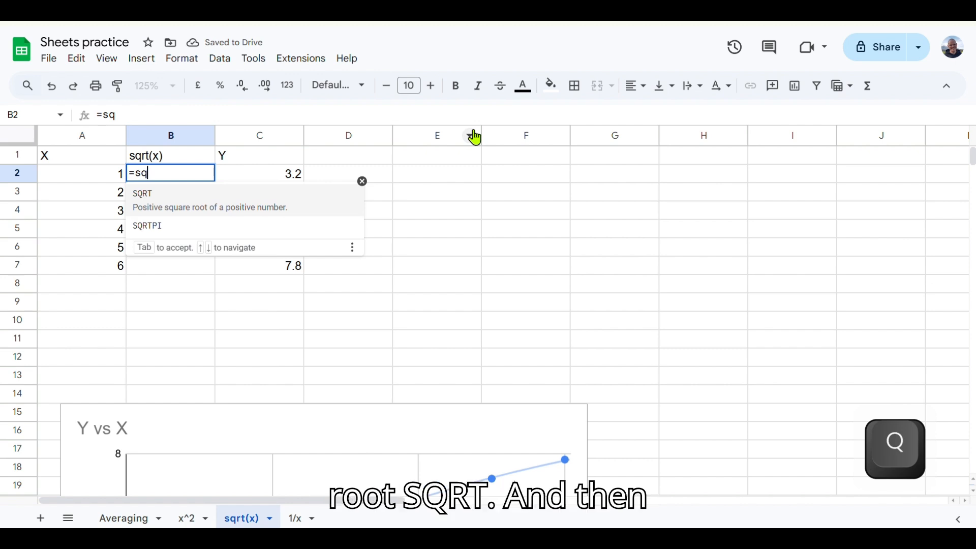
key(Return)
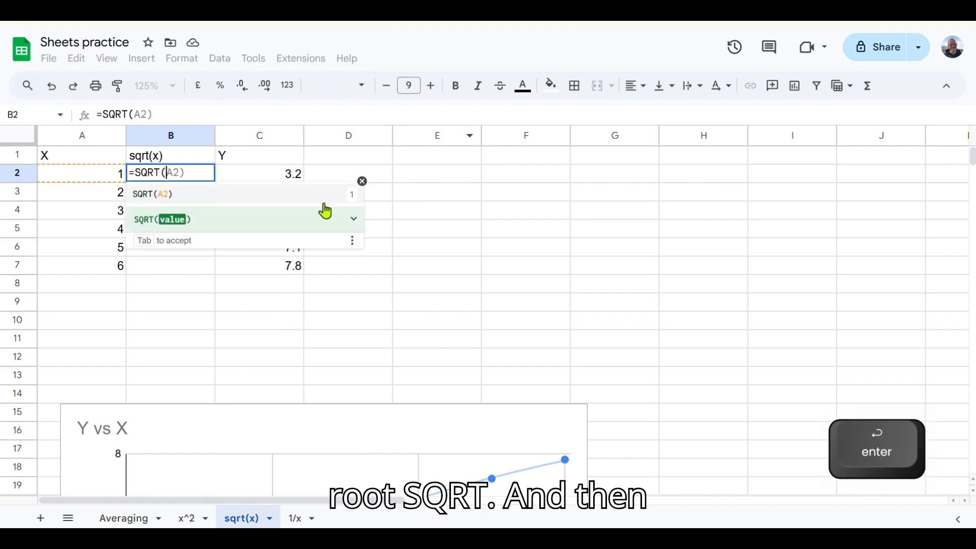
click(110, 178)
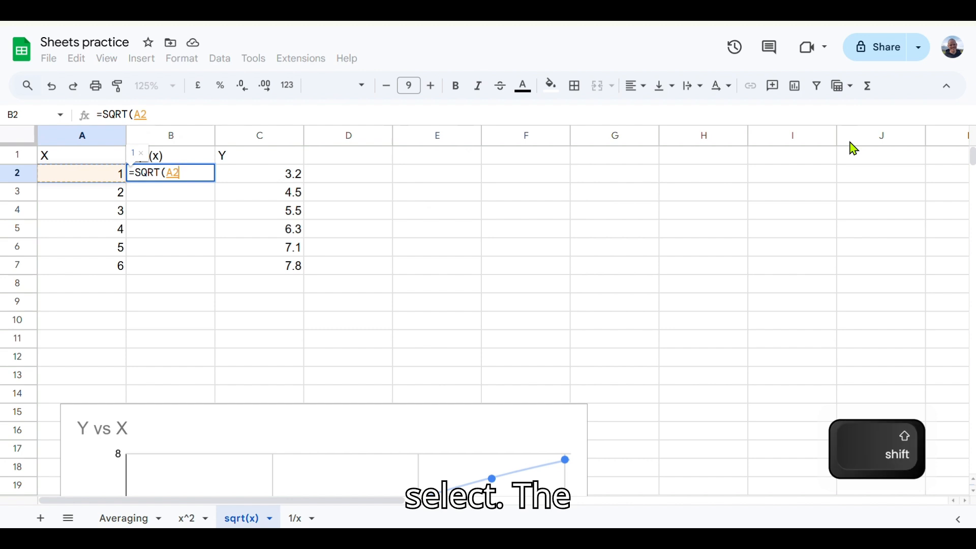
text())
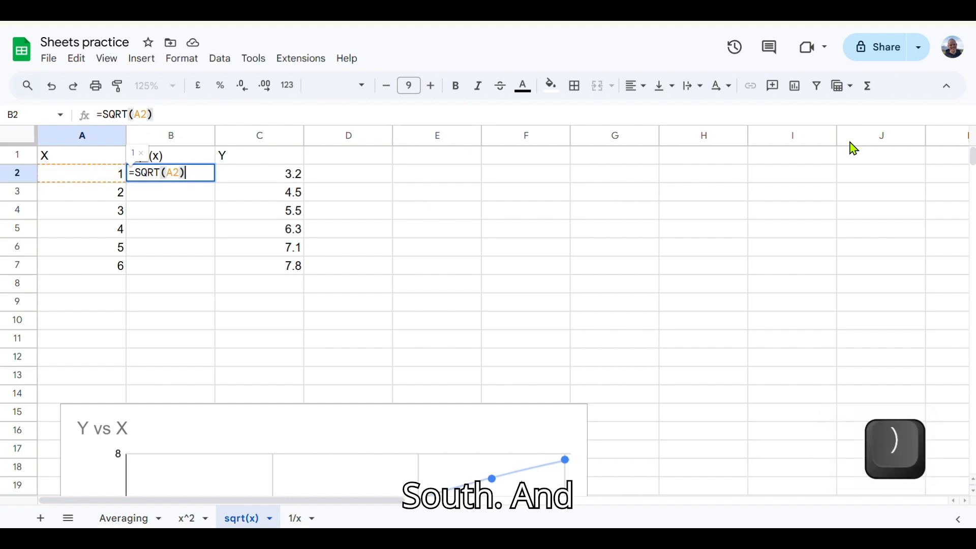
key(Return)
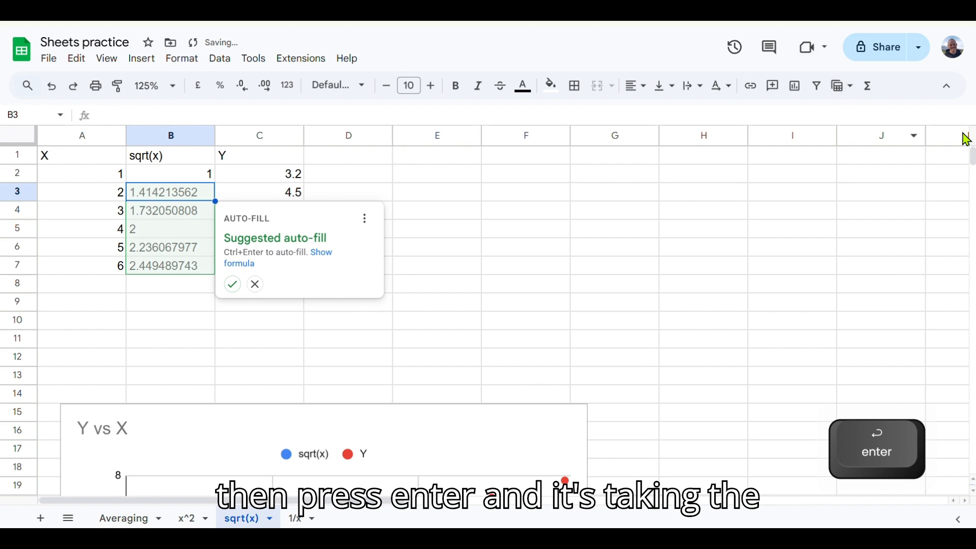
click(233, 285)
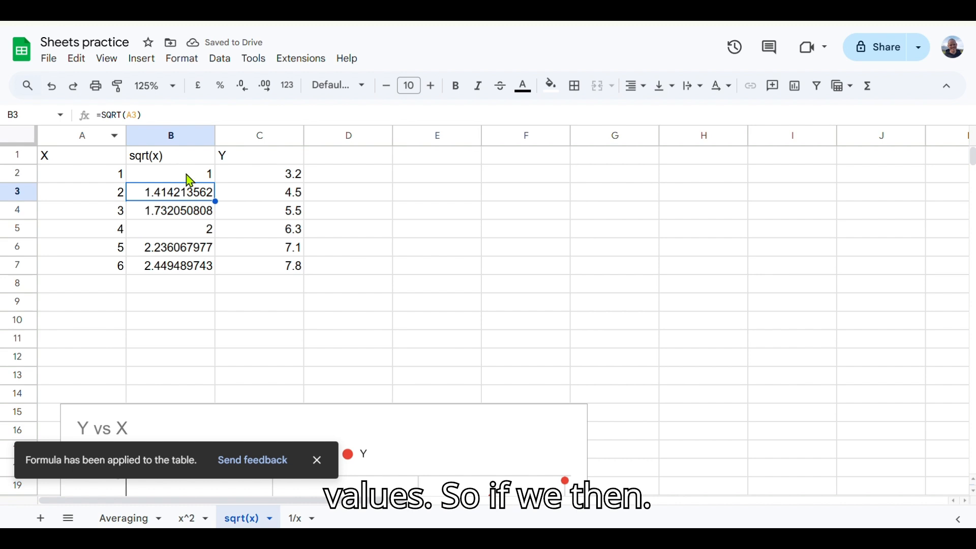
- Insert a chart from the sqrt(x) and Y data in B1:C7, including the headers
drag(189, 158, 311, 264)
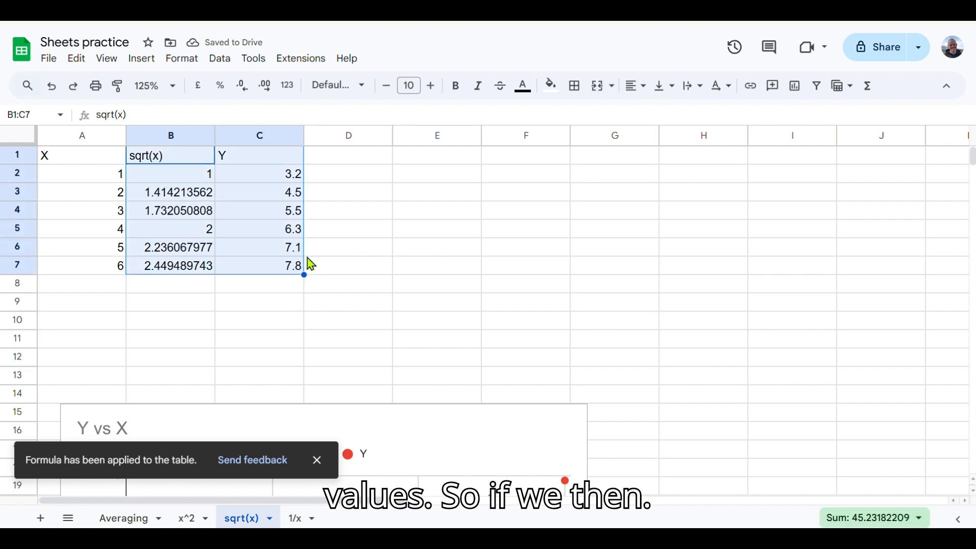
click(147, 61)
click(225, 253)
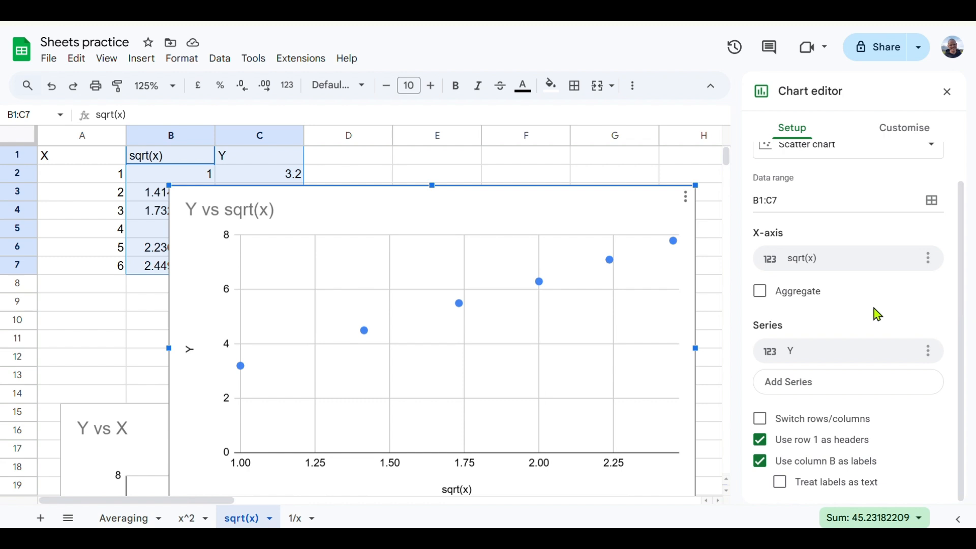
- Set the minimum of the Y vs sqrt(x) chart's horizontal axis to 0
click(908, 137)
click(842, 338)
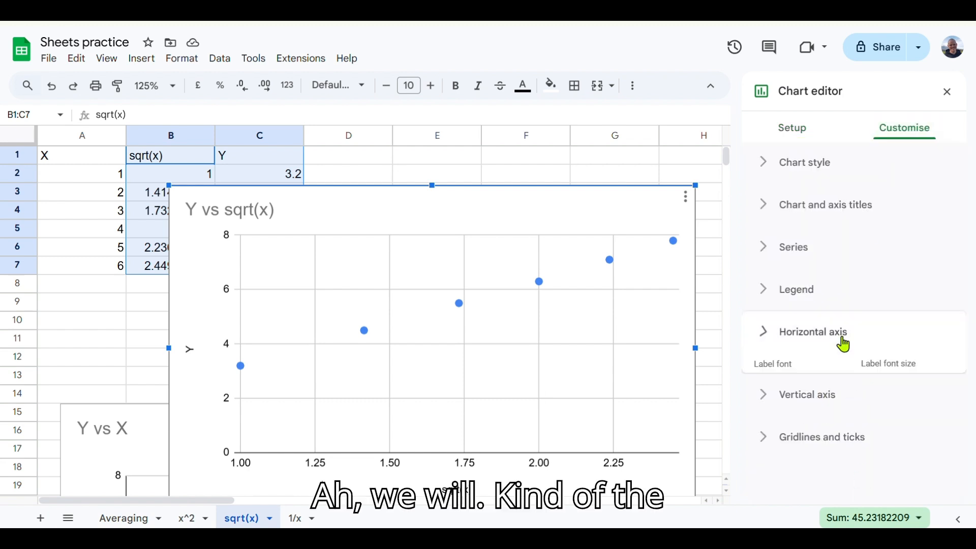
scroll(839, 419, down, 5)
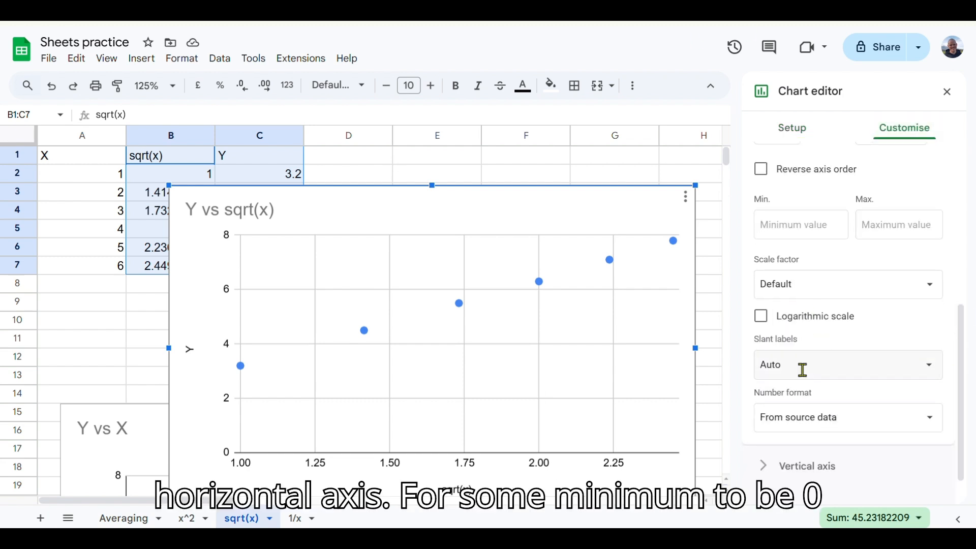
click(801, 216)
text(0)
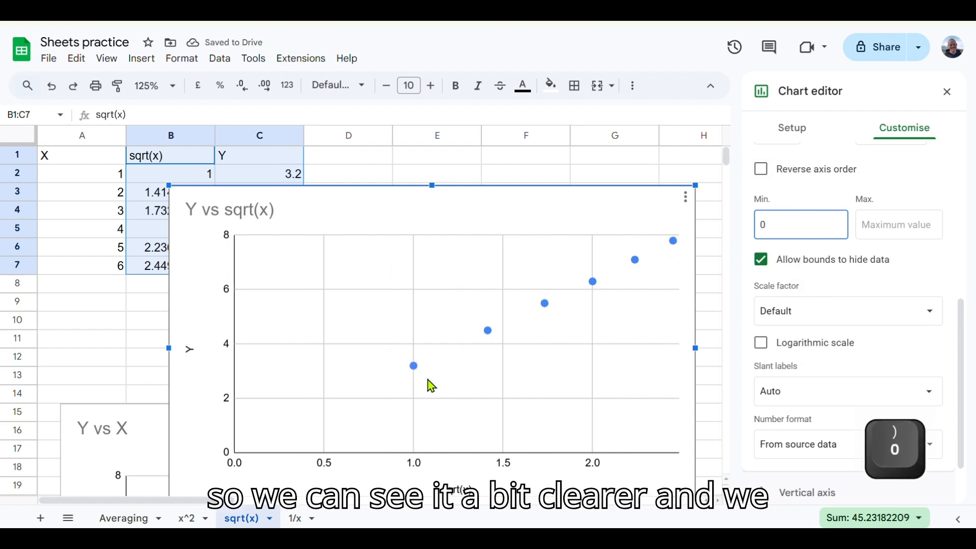
- Add a linear trend line to the Y series of the Y vs sqrt(x) chart and label it with its equation
scroll(900, 298, down, 2)
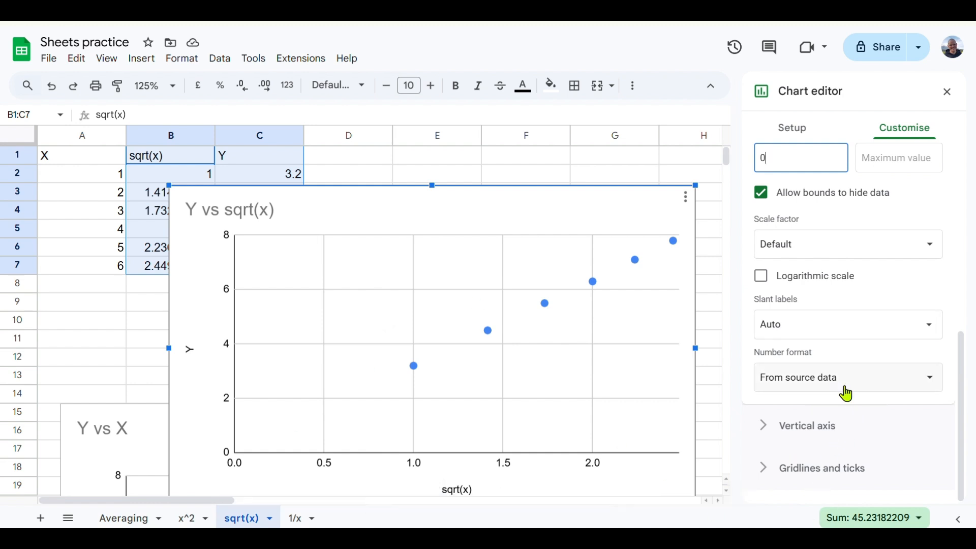
scroll(864, 325, up, 5)
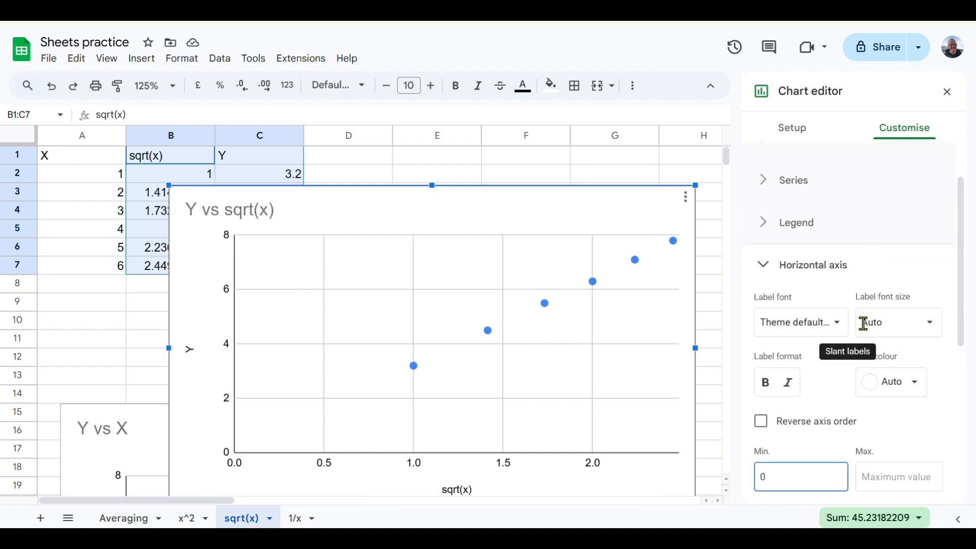
click(826, 179)
scroll(820, 385, down, 4)
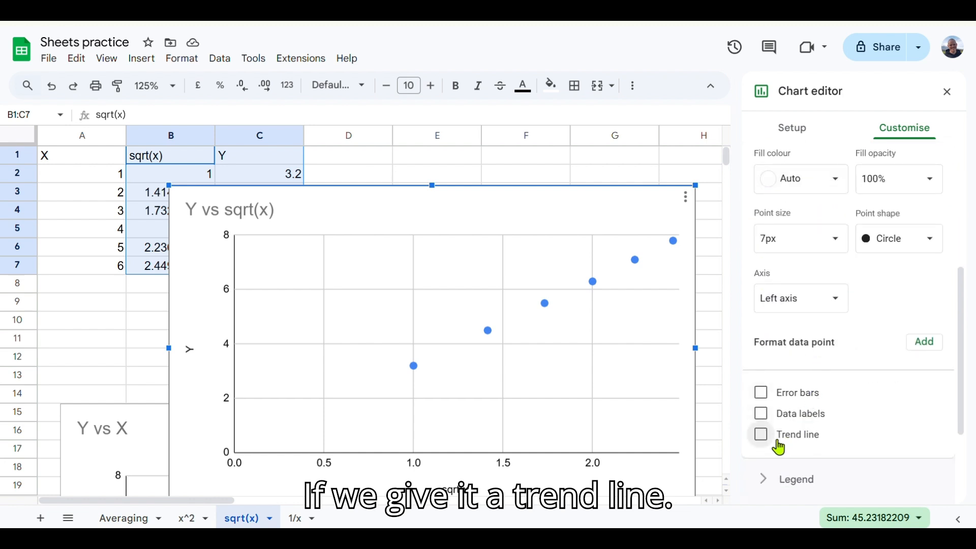
click(762, 436)
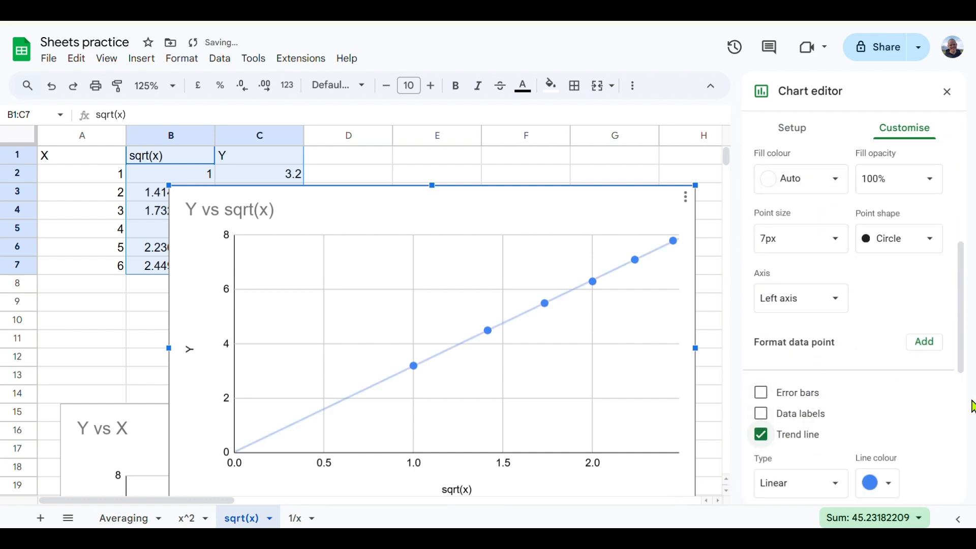
scroll(834, 437, down, 3)
click(817, 479)
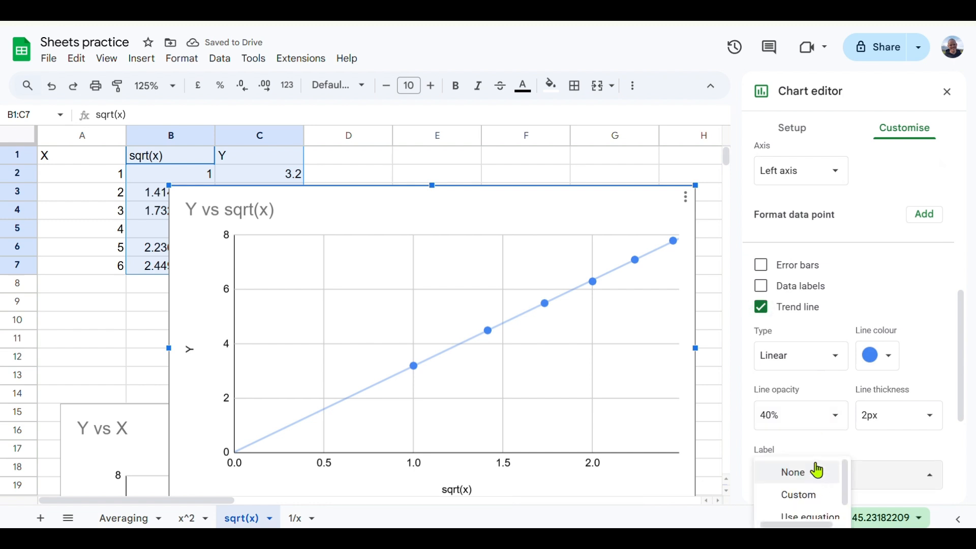
click(813, 504)
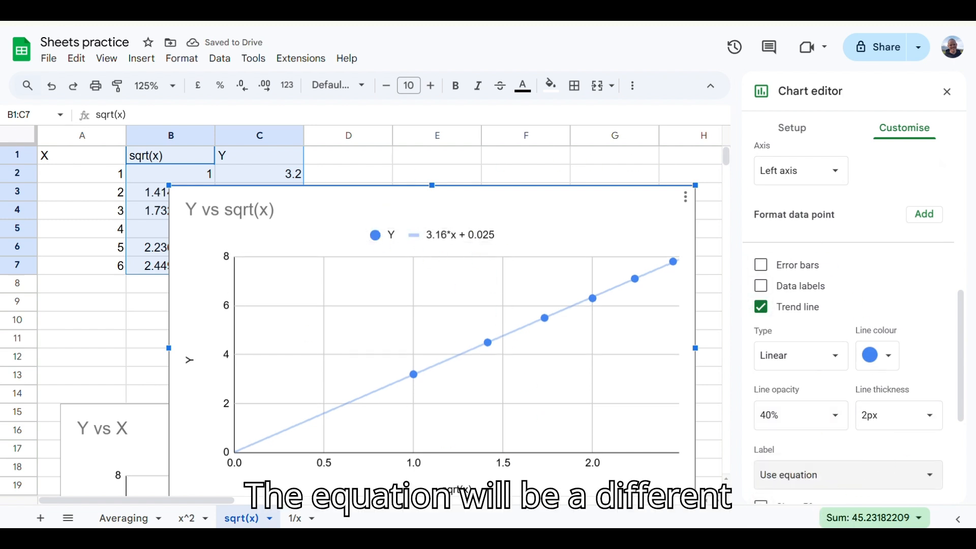
- Change the horizontal axis title of the Y vs sqrt(x) chart to "sqrt(x) (sqrt(unit))"
click(477, 491)
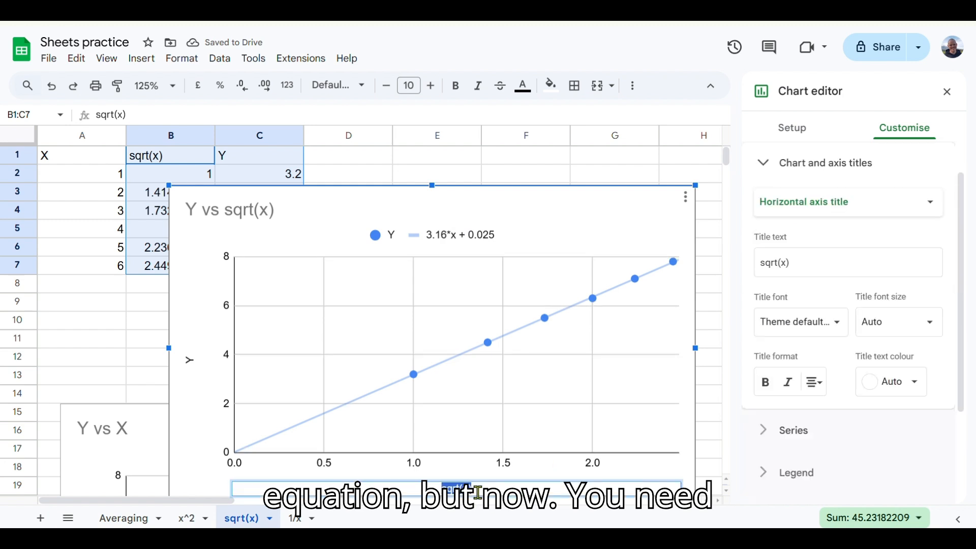
text(()
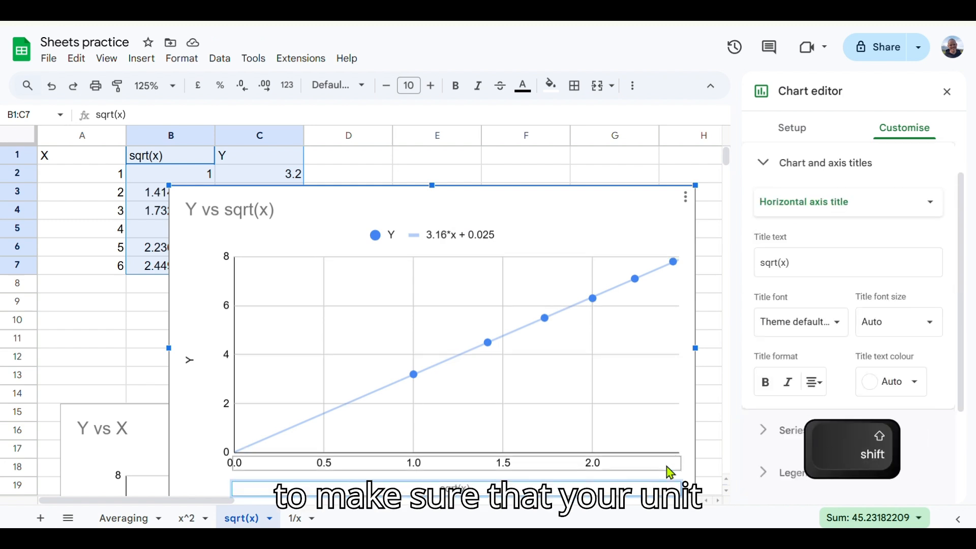
text(sqrt)
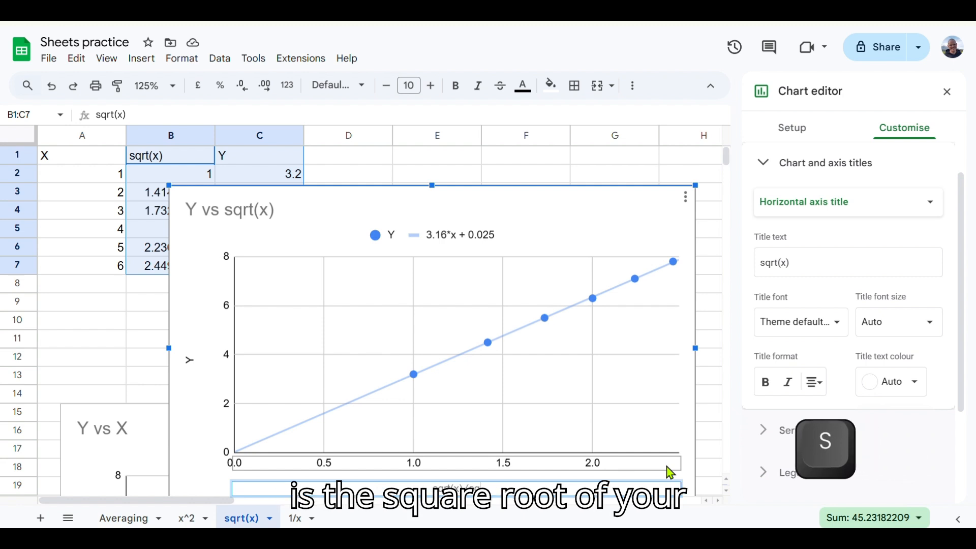
text((x)
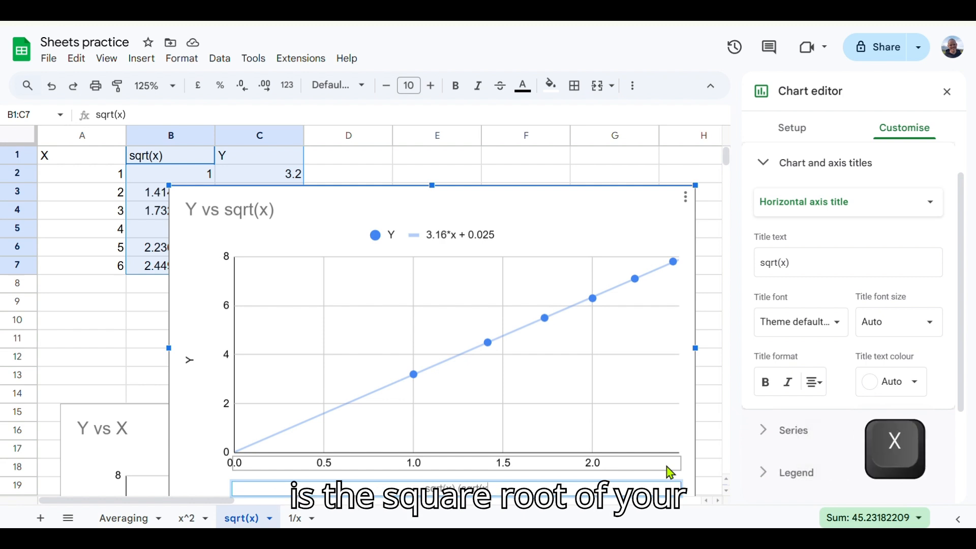
key(BackSpace)
text(unit))
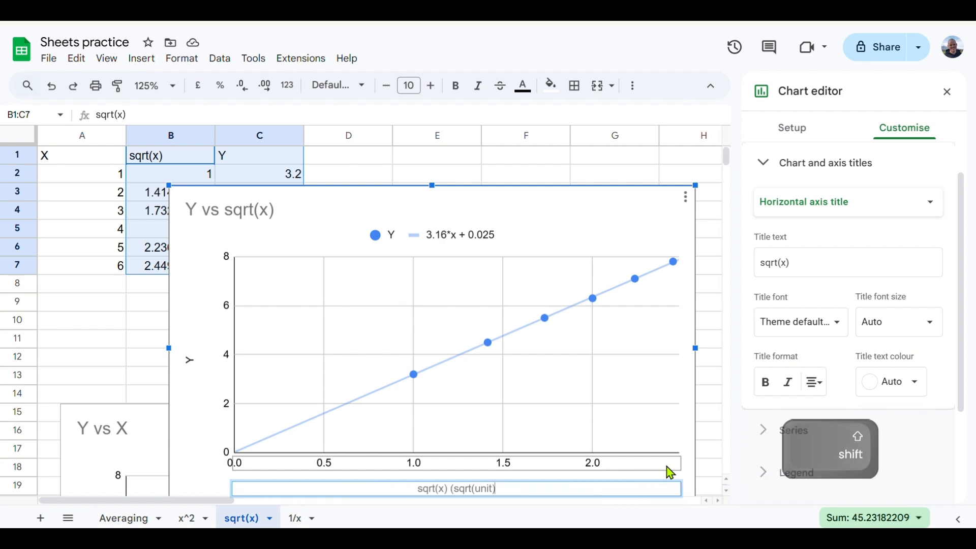
text())
key(Return)
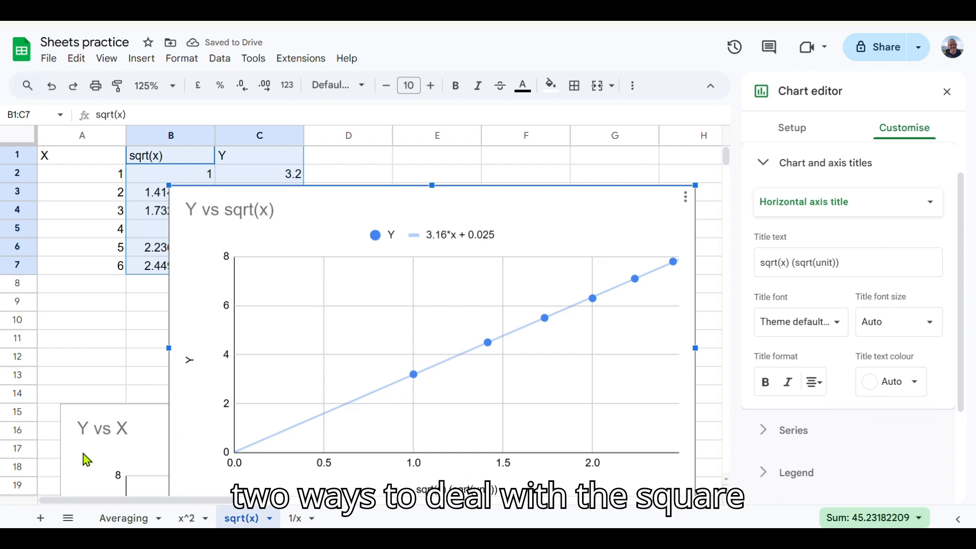
scroll(102, 448, down, 4)
click(148, 426)
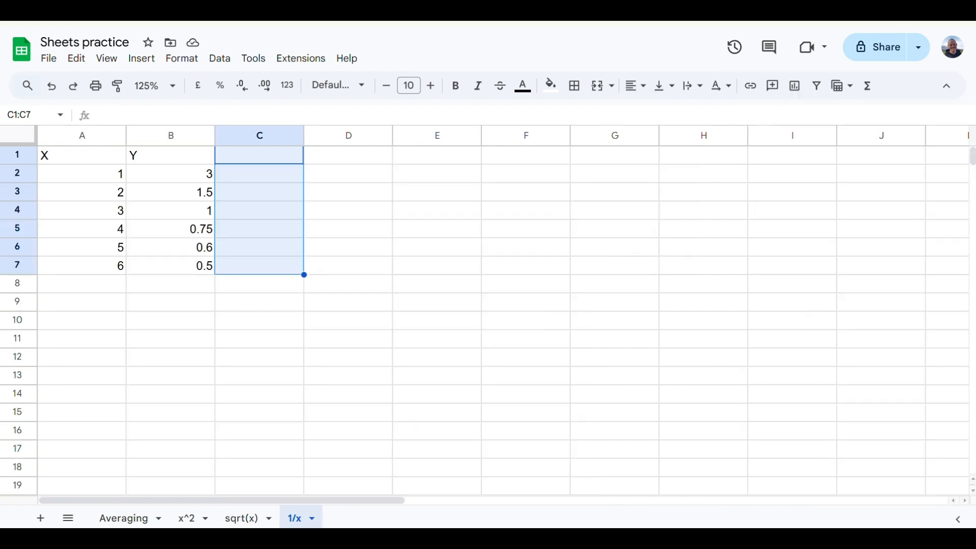
click(437, 394)
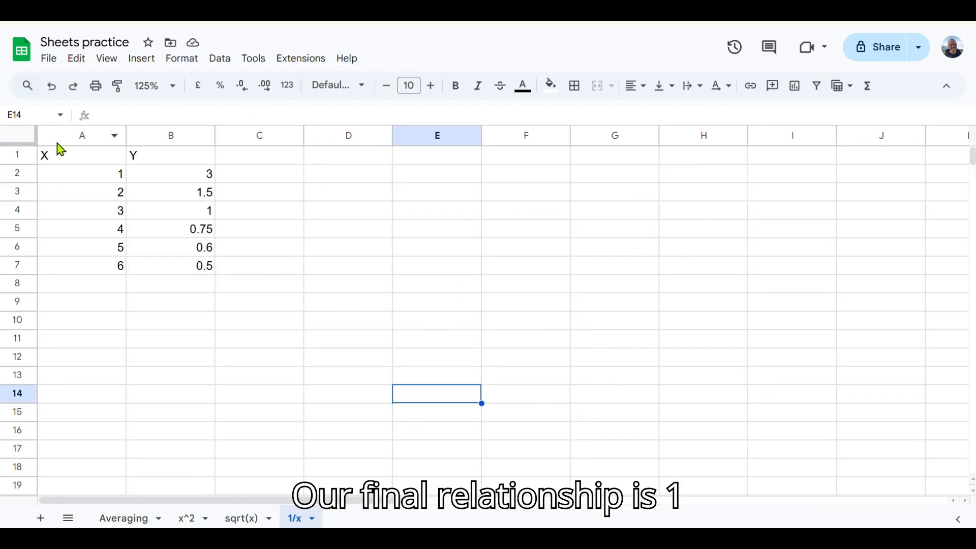
click(284, 166)
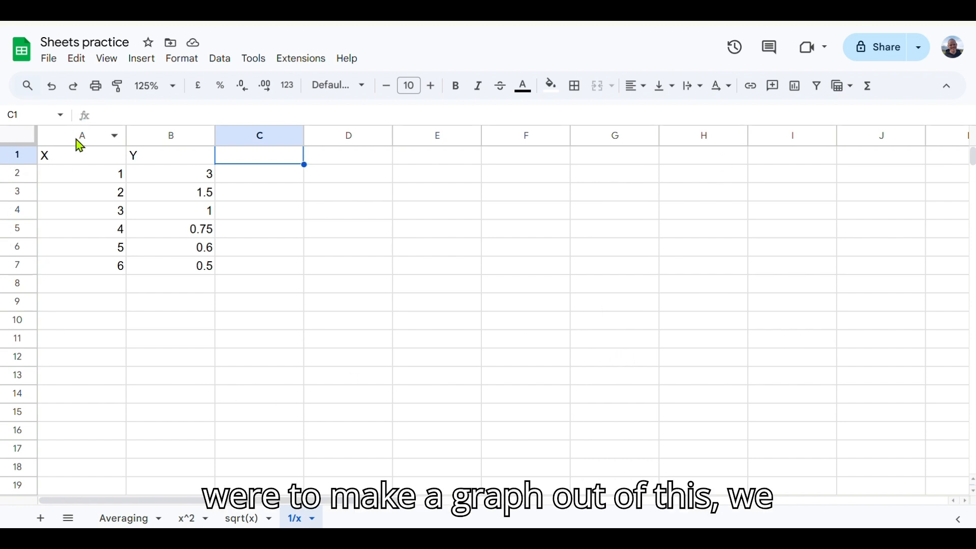
- Insert a chart from the X and Y data in A1:B7 of the 1/x sheet, including the headers
drag(81, 155, 185, 275)
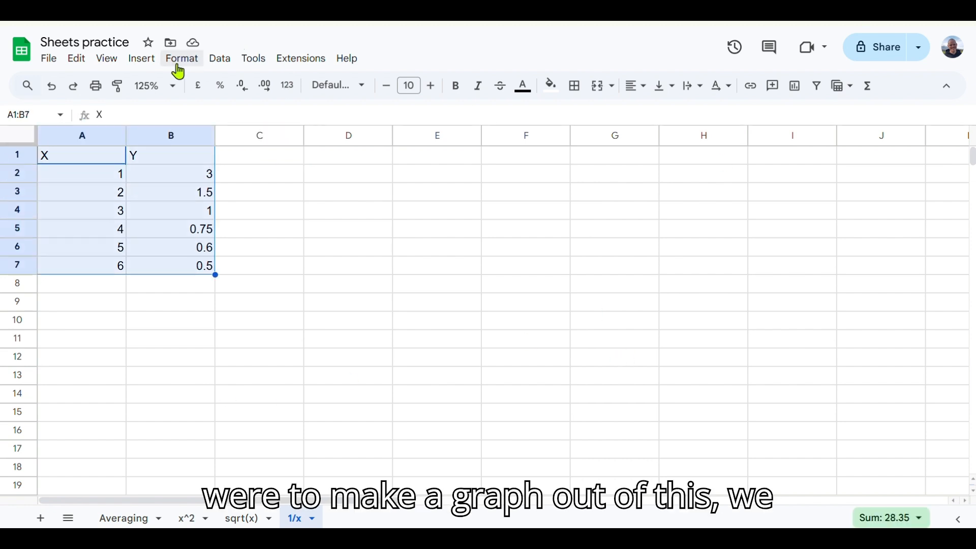
click(142, 60)
click(186, 244)
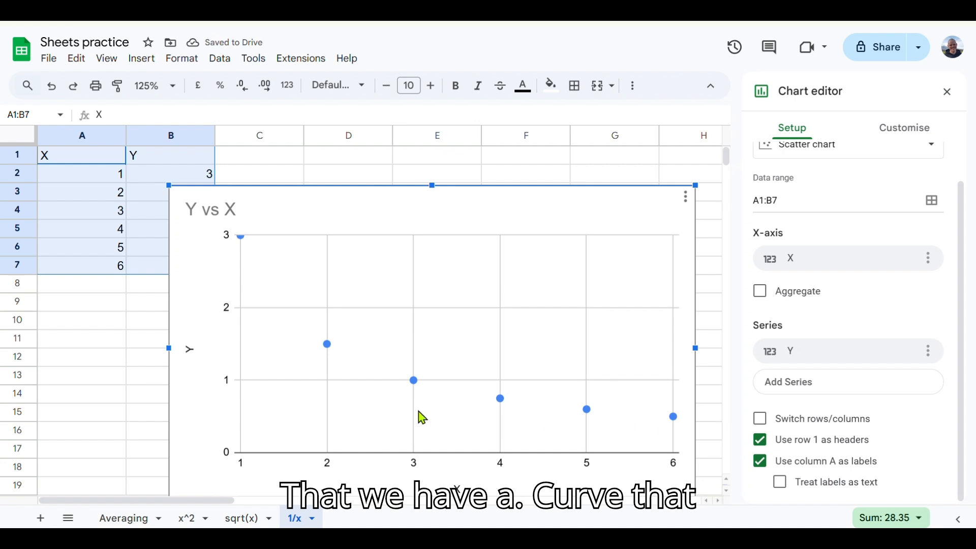
- Set the minimum of the horizontal axis to 0 in the 1/x sheet's Y vs X chart
click(906, 133)
click(847, 333)
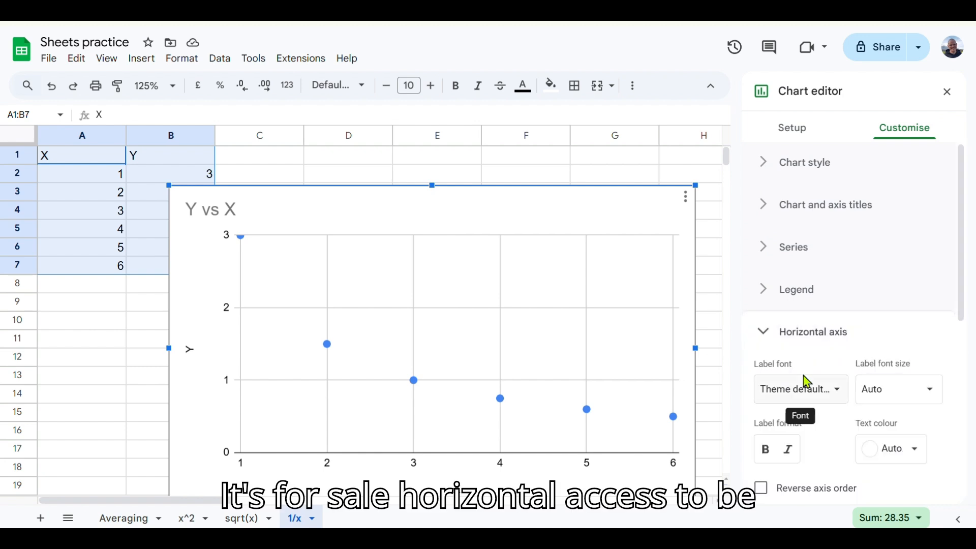
scroll(807, 381, down, 4)
click(818, 345)
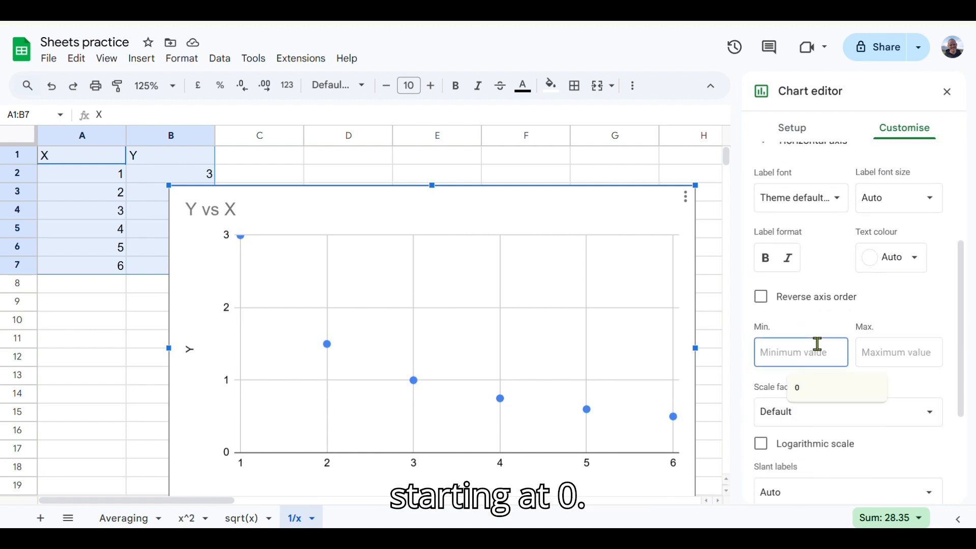
text(0)
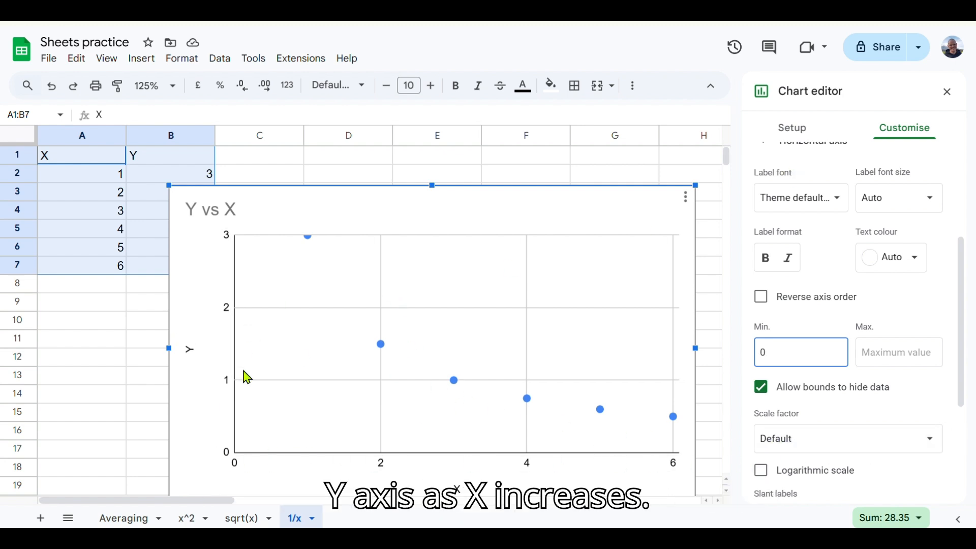
- Set the minor gridline count of the horizontal axis to 1, keeping the major spacing type as Step
scroll(918, 423, down, 4)
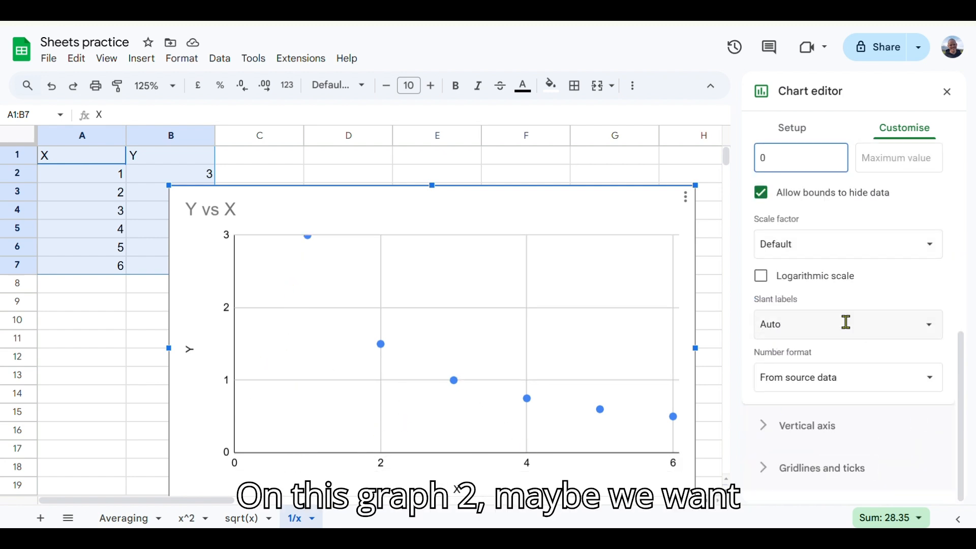
click(854, 466)
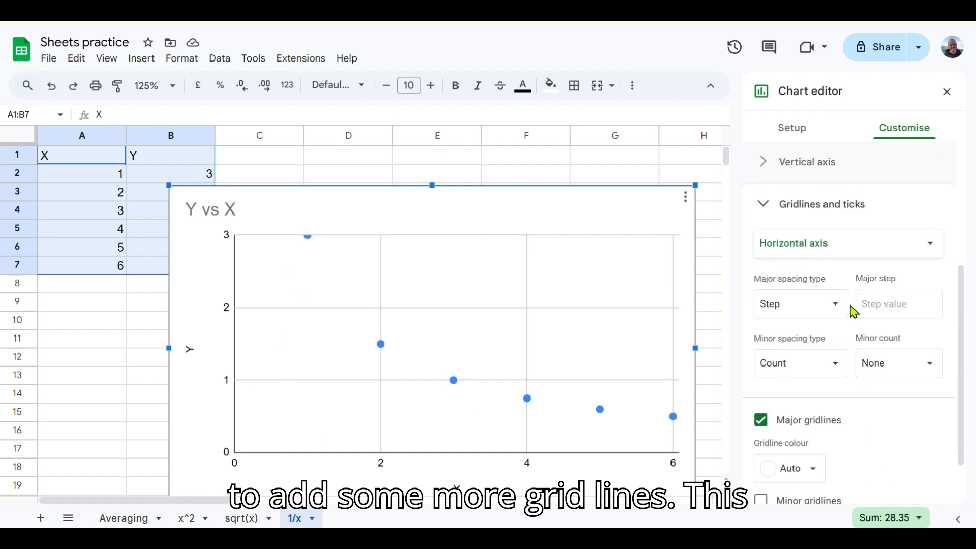
scroll(865, 361, down, 1)
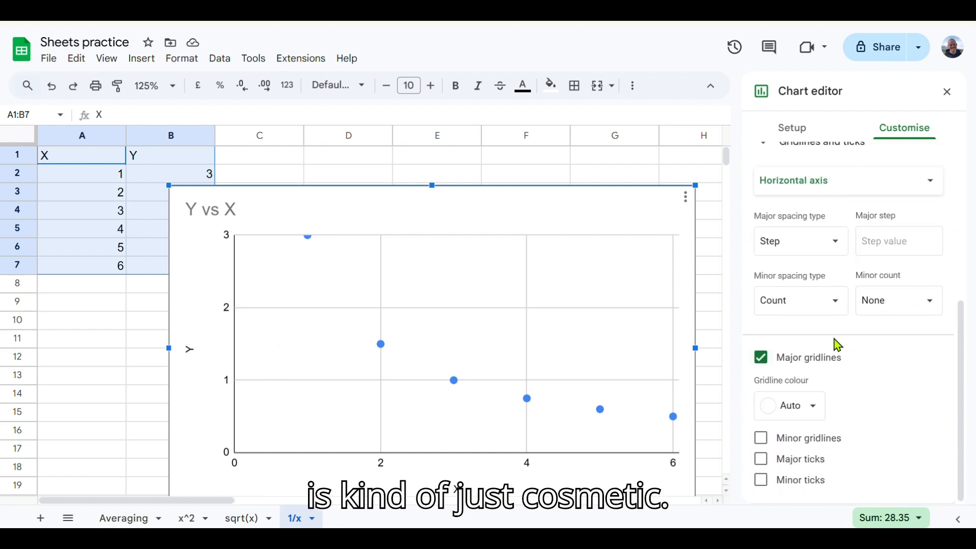
click(830, 247)
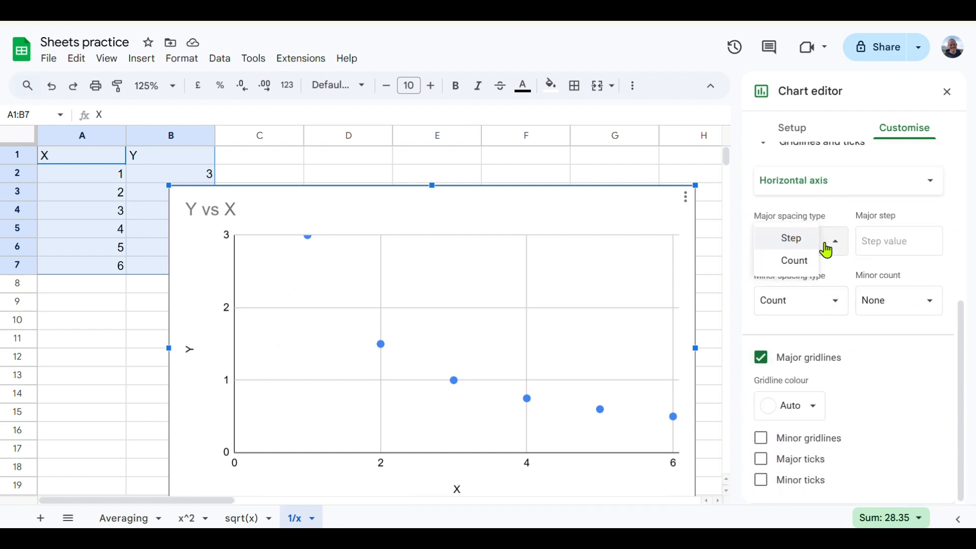
click(803, 262)
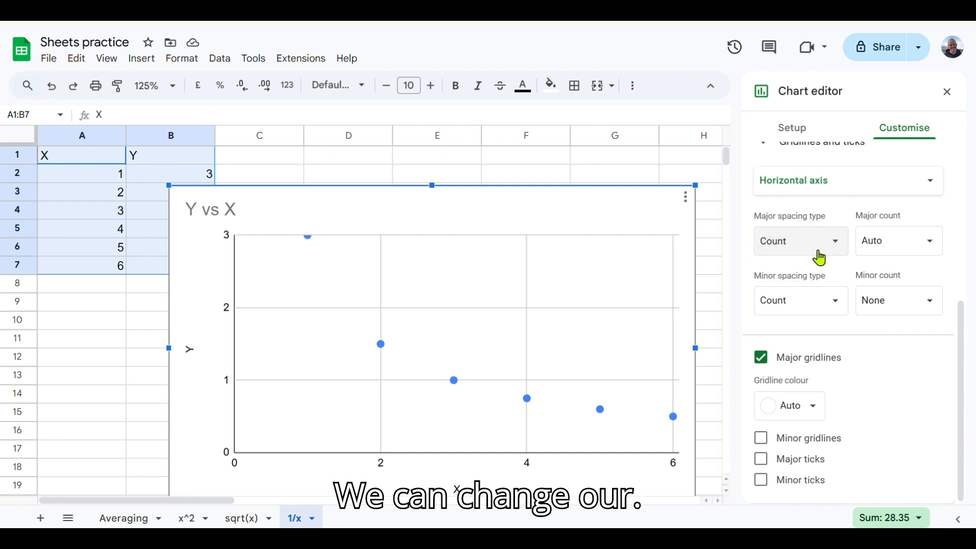
click(820, 253)
click(798, 222)
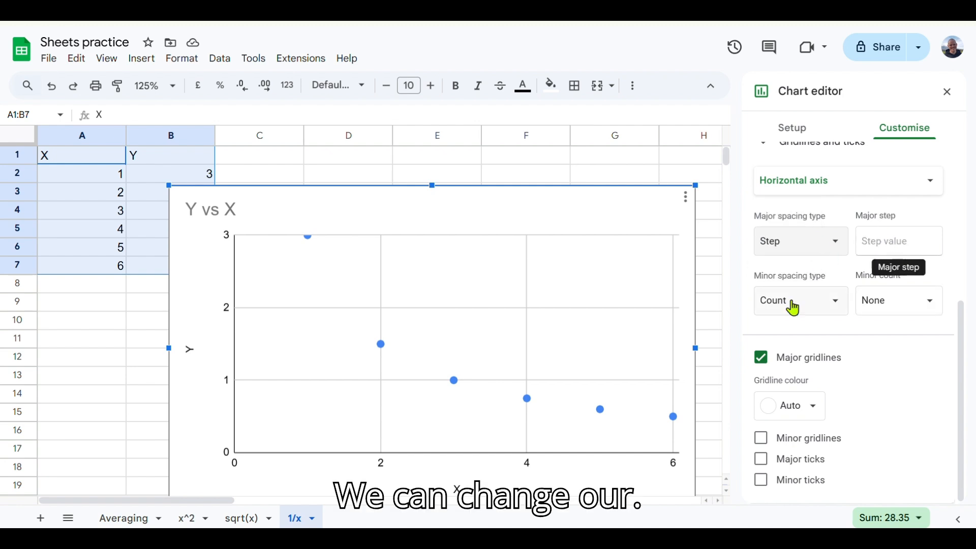
click(915, 304)
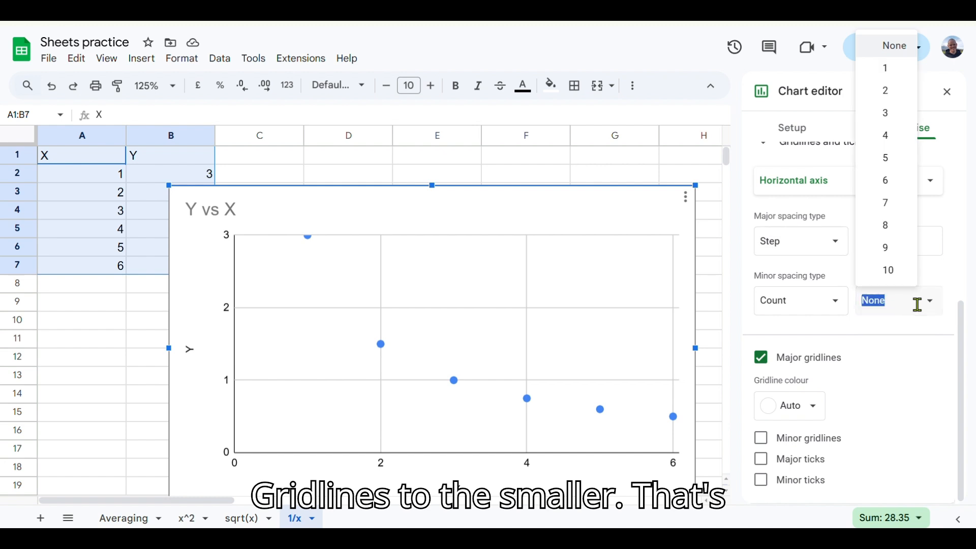
click(900, 74)
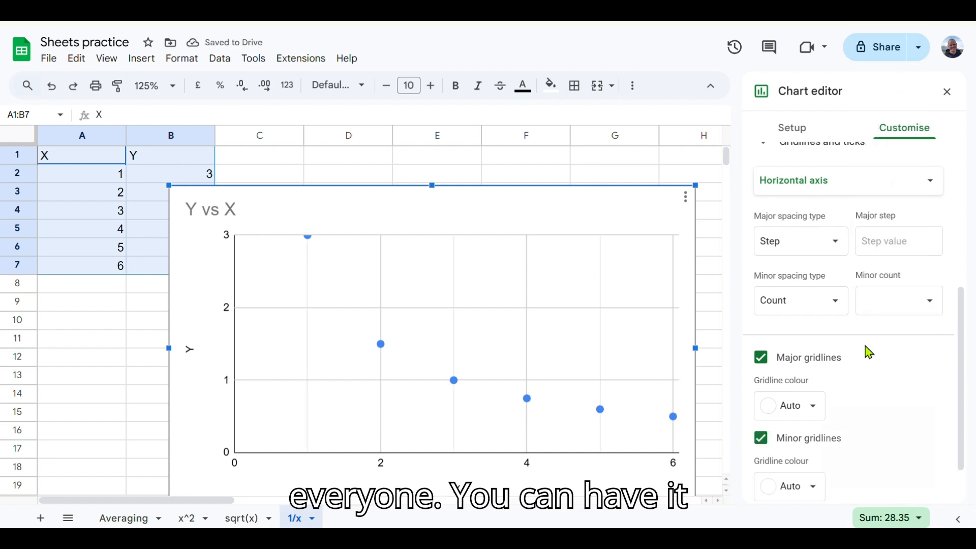
- Try to set the minor gridline count of the horizontal axis to 0.5
key(BackSpace)
text(0.5)
key(Return)
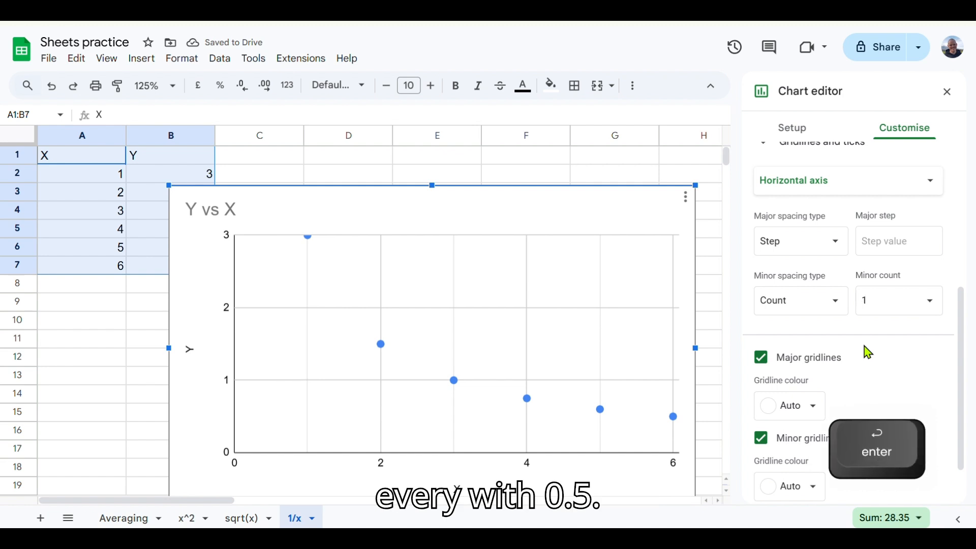
click(893, 302)
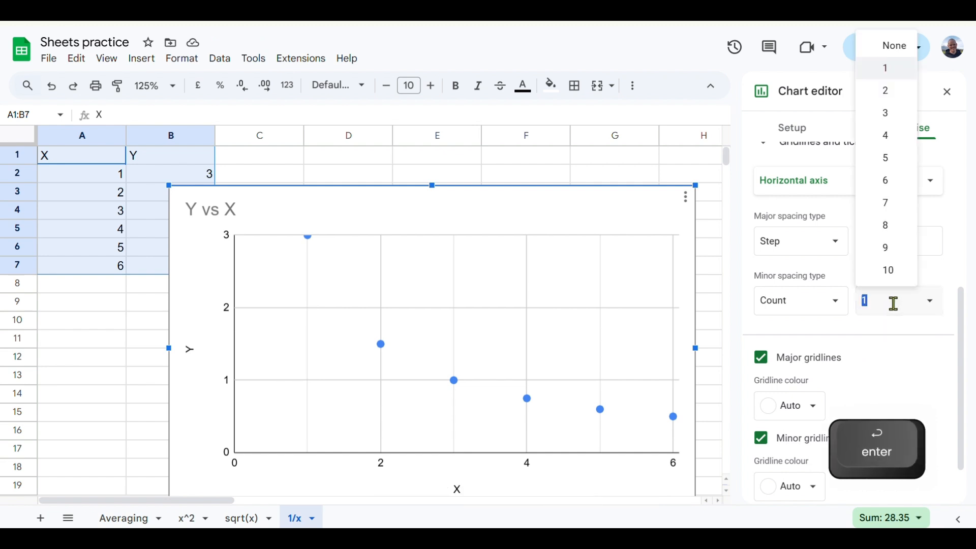
click(904, 339)
- Try major and minor ticks on the horizontal axis, and switch both off again
scroll(835, 389, down, 2)
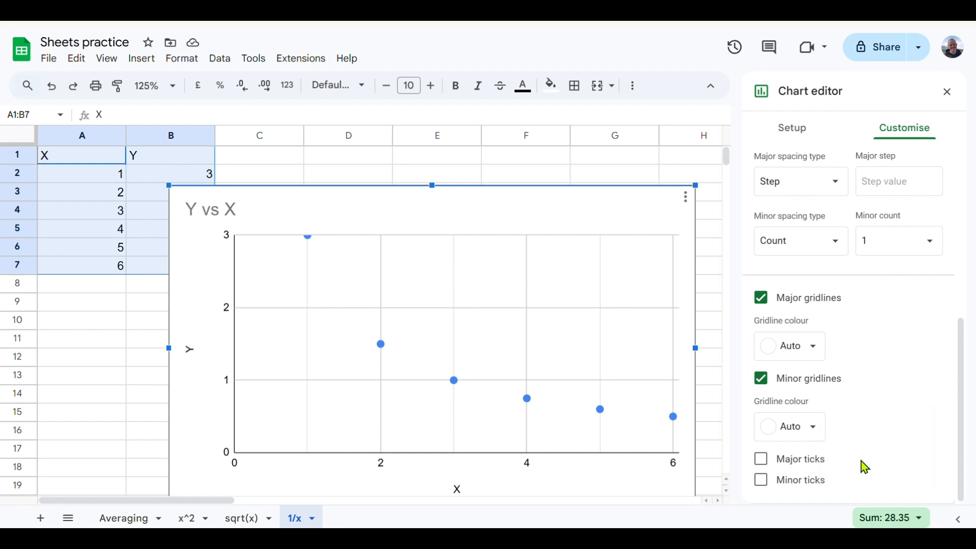
click(762, 460)
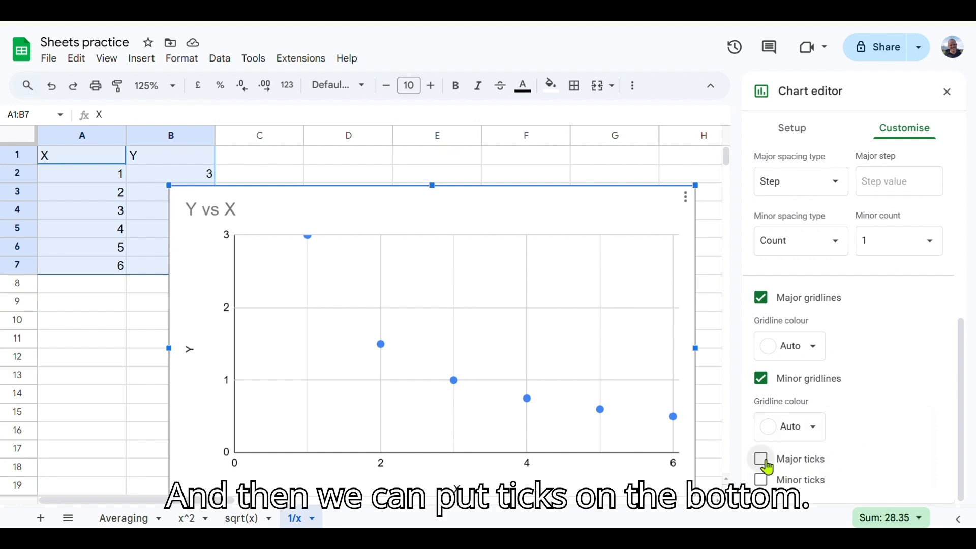
click(762, 461)
click(765, 480)
click(765, 463)
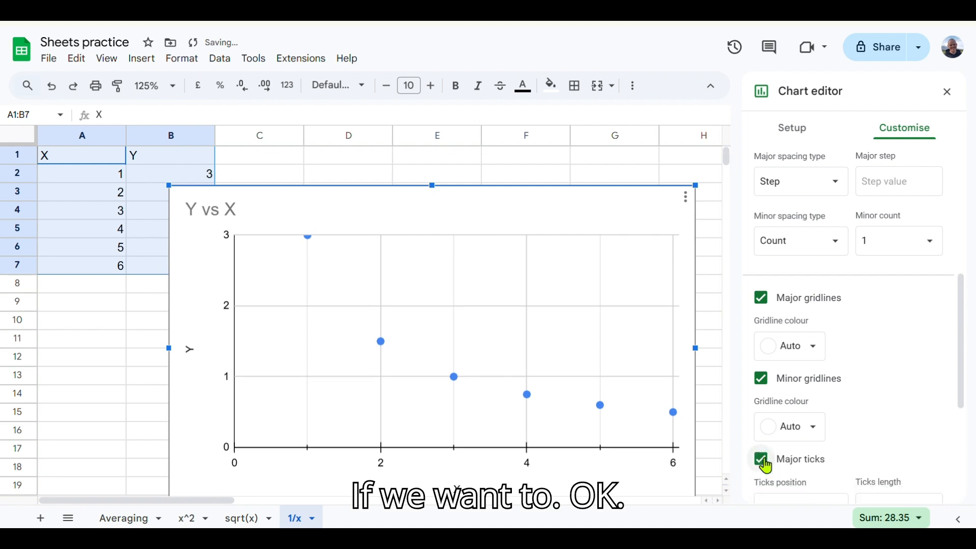
click(765, 466)
click(773, 481)
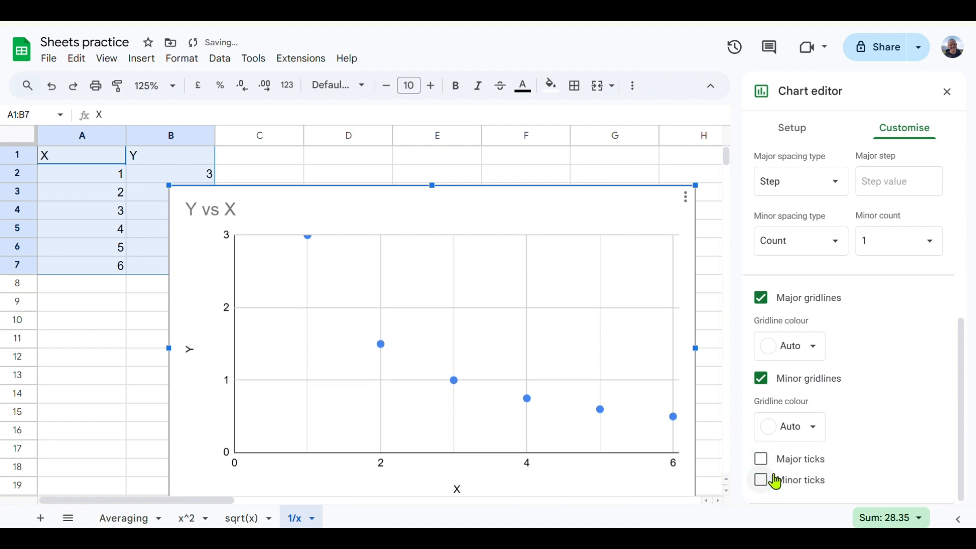
- Switch the major and minor gridlines of the horizontal axis off and back on
click(761, 298)
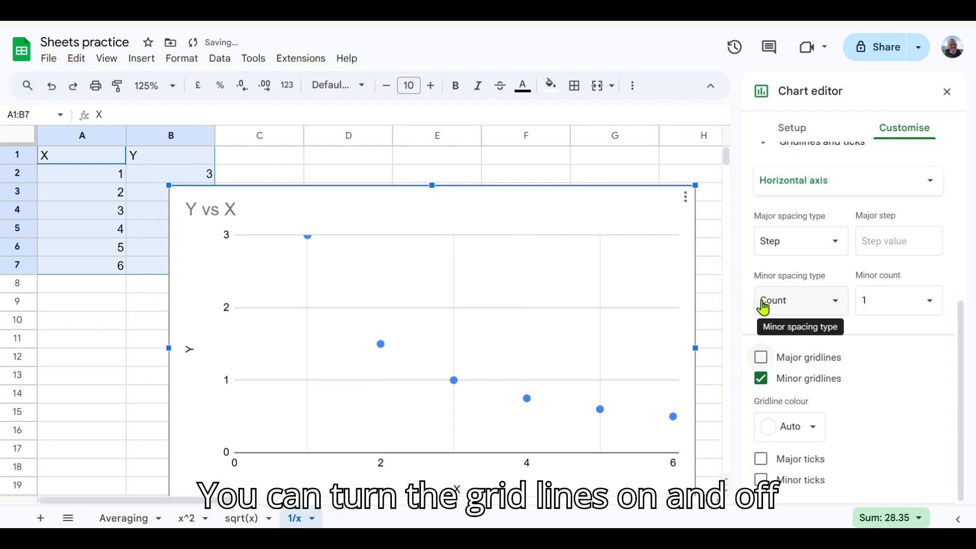
click(764, 388)
click(762, 436)
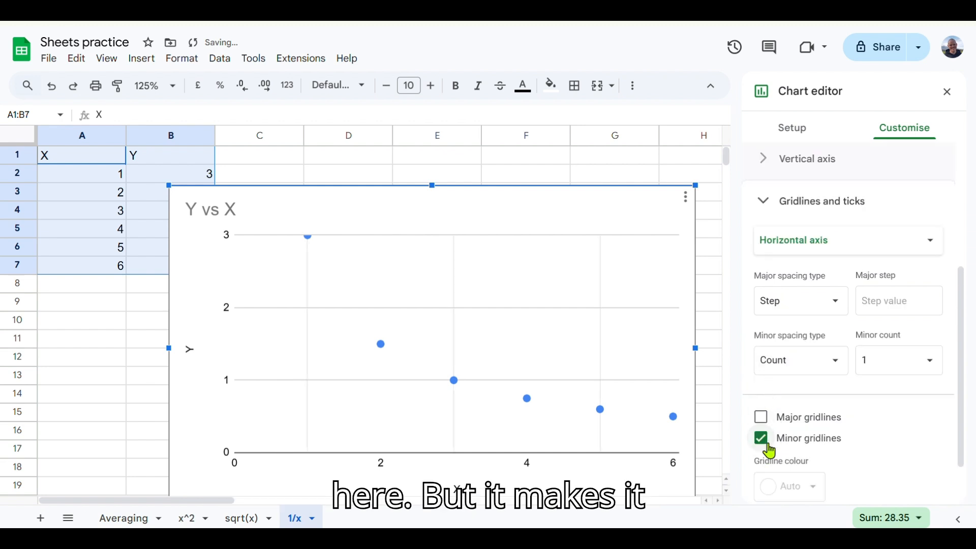
click(763, 420)
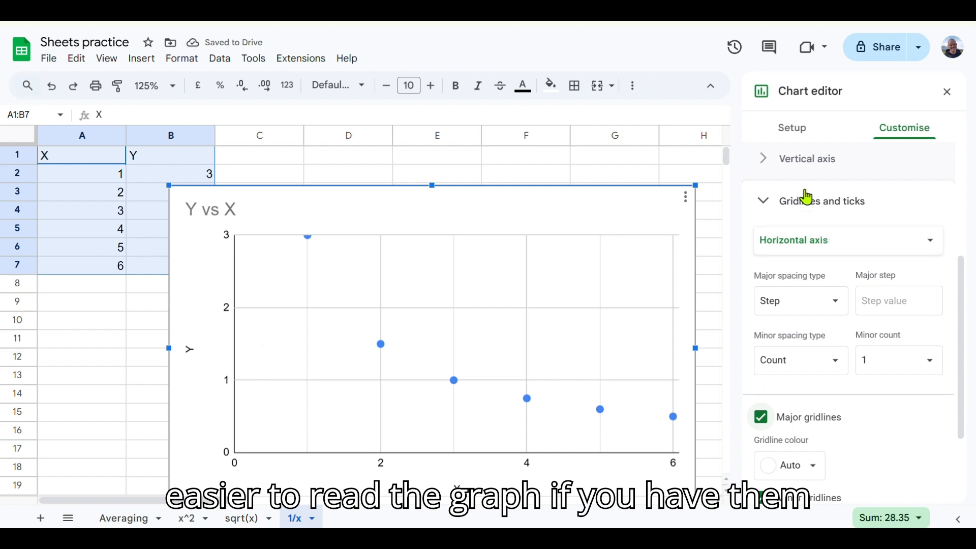
- Turn on minor gridlines and major ticks for the vertical axis of the Y vs X chart
click(834, 246)
click(835, 261)
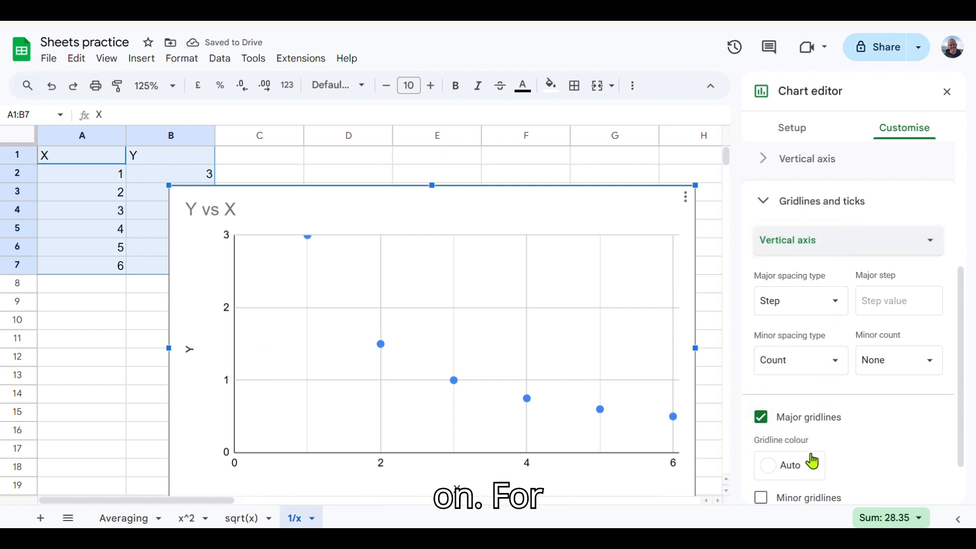
scroll(811, 461, down, 2)
click(762, 438)
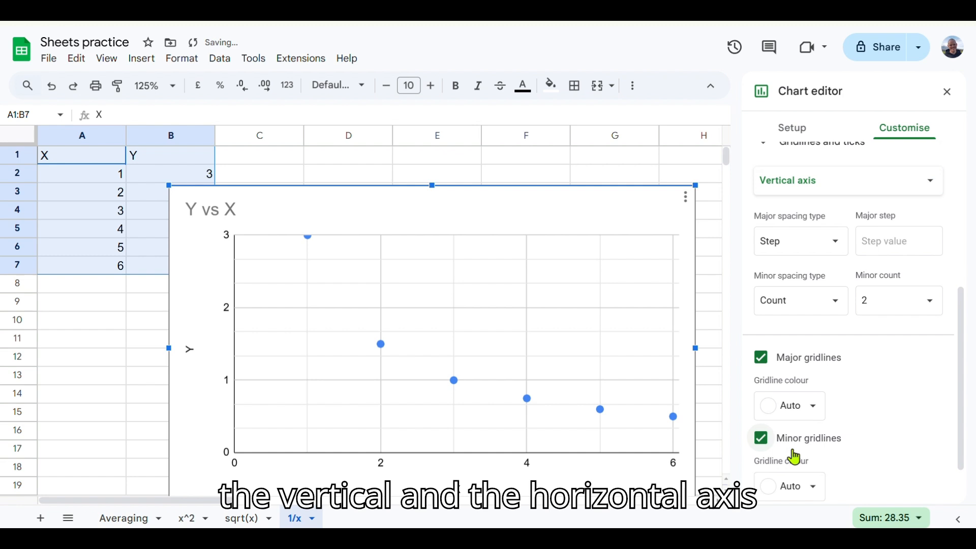
scroll(796, 455, down, 1)
click(793, 464)
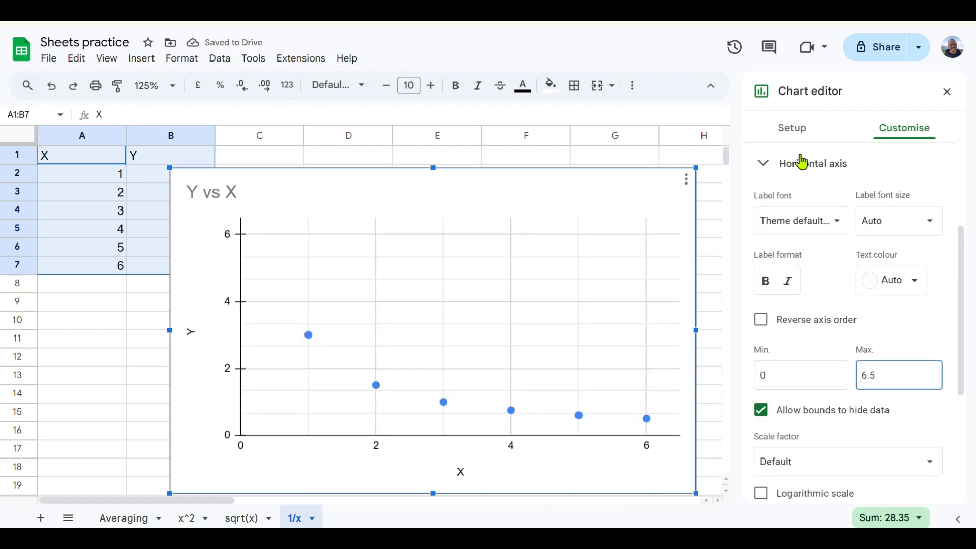
- Add a trend line to the Y series of the Y vs X chart
scroll(933, 209, up, 3)
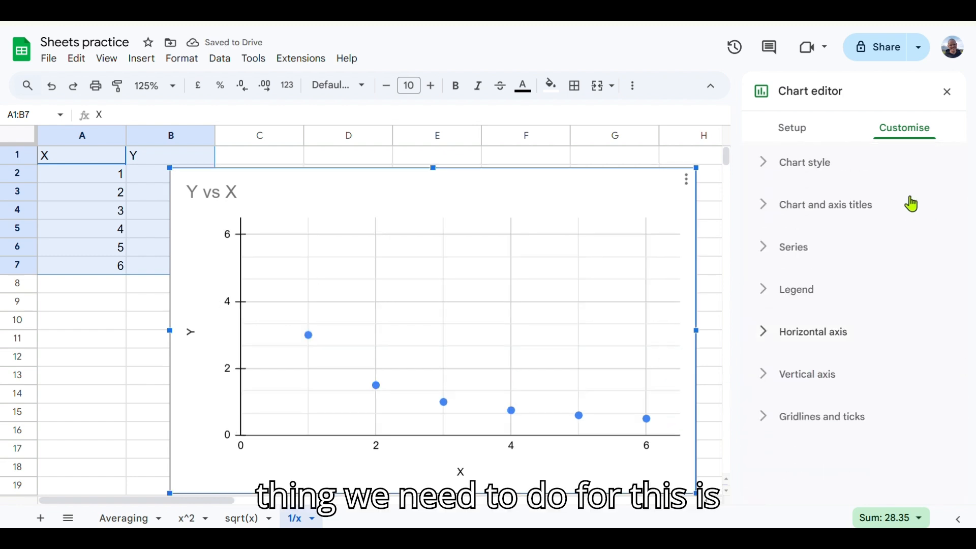
click(796, 249)
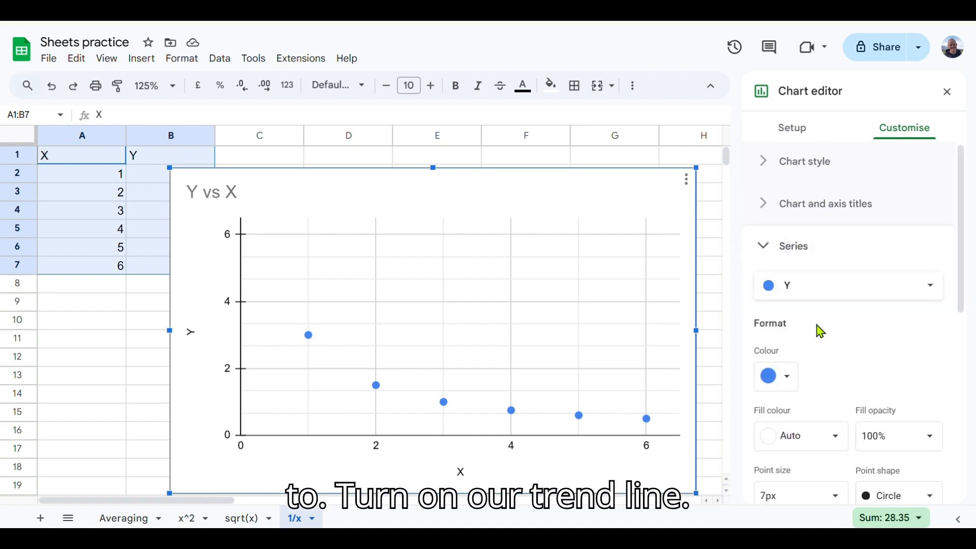
scroll(822, 366, down, 5)
click(761, 373)
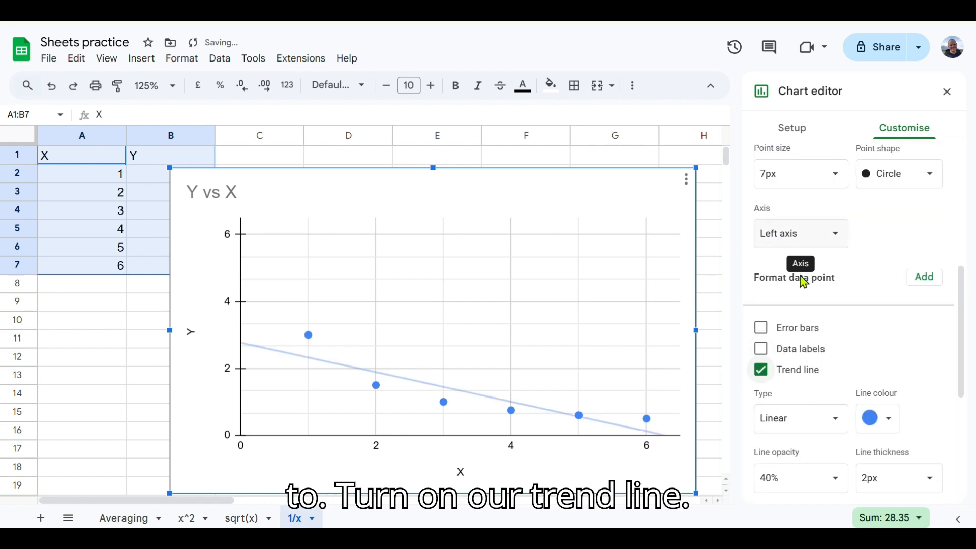
- Try the Polynomial and Logarithmic types for the Y series trend line, and settle on Power Series
scroll(813, 260, down, 3)
click(823, 230)
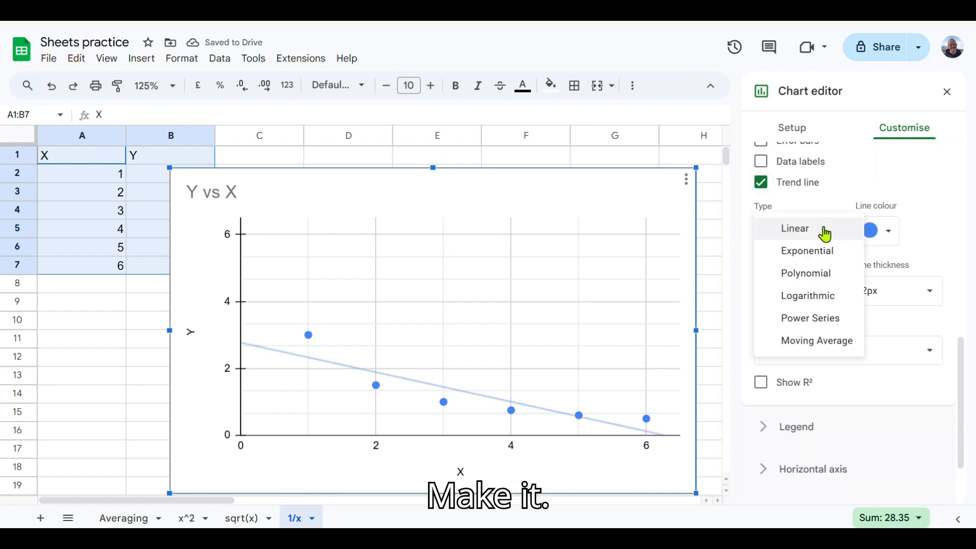
click(825, 283)
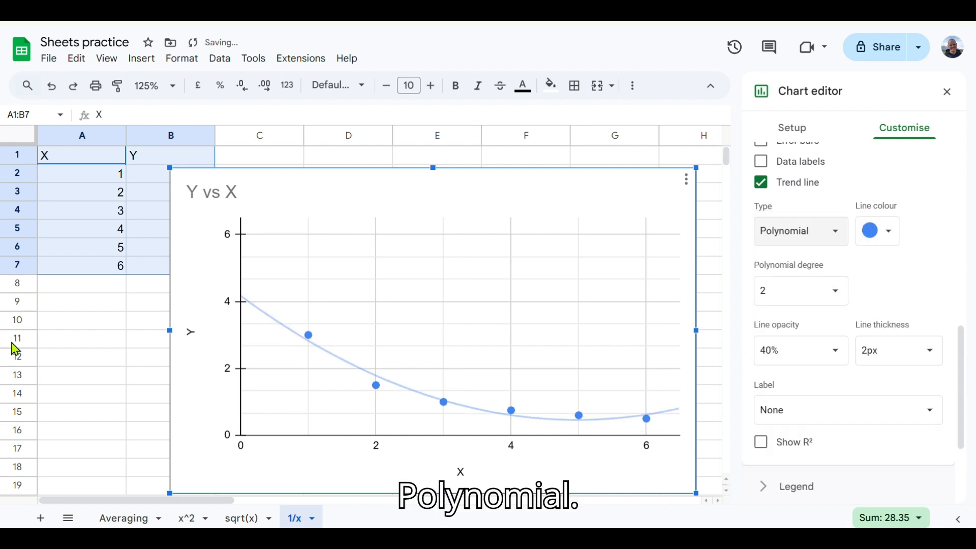
click(835, 228)
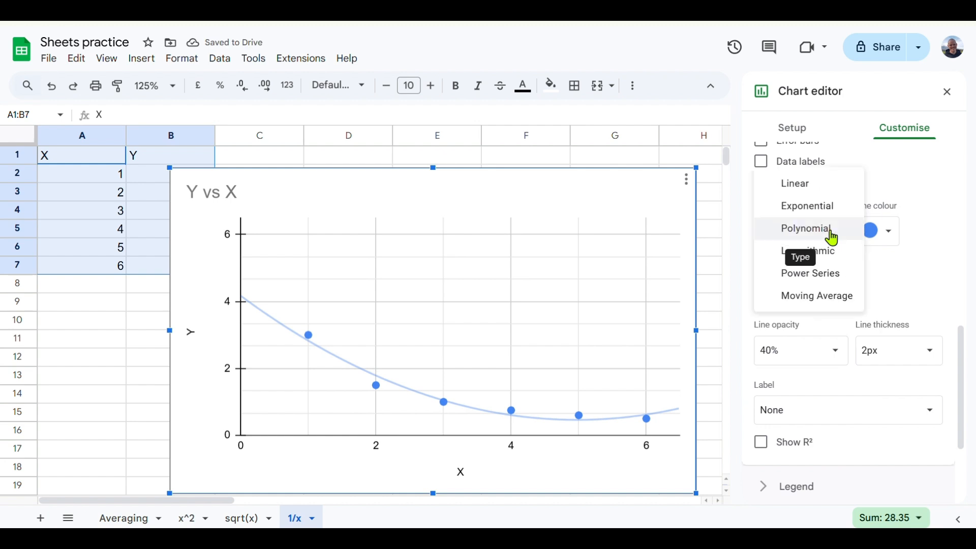
click(832, 254)
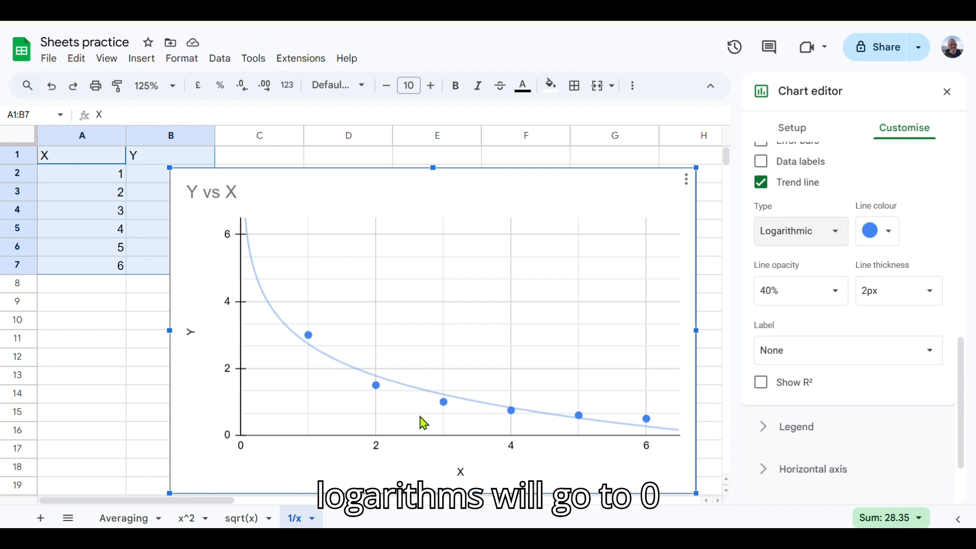
click(819, 234)
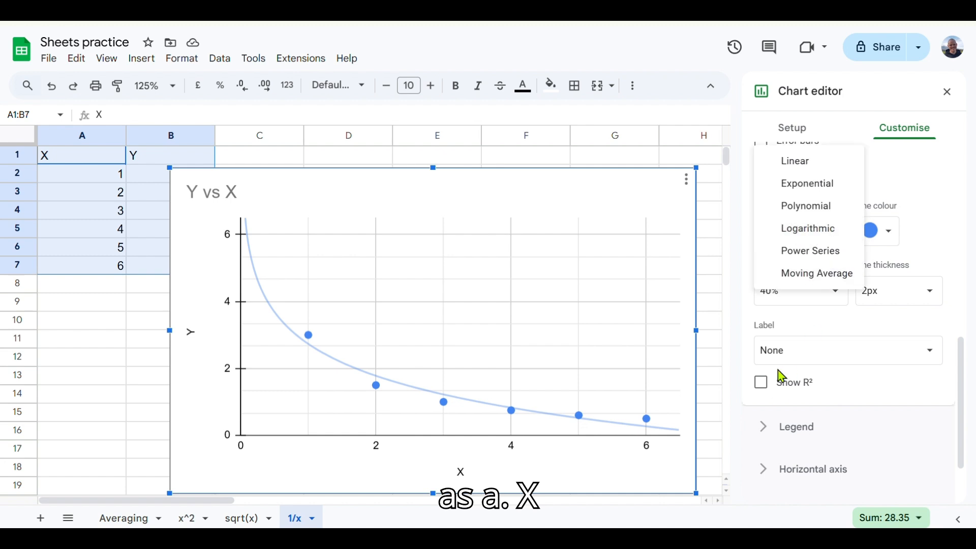
click(821, 252)
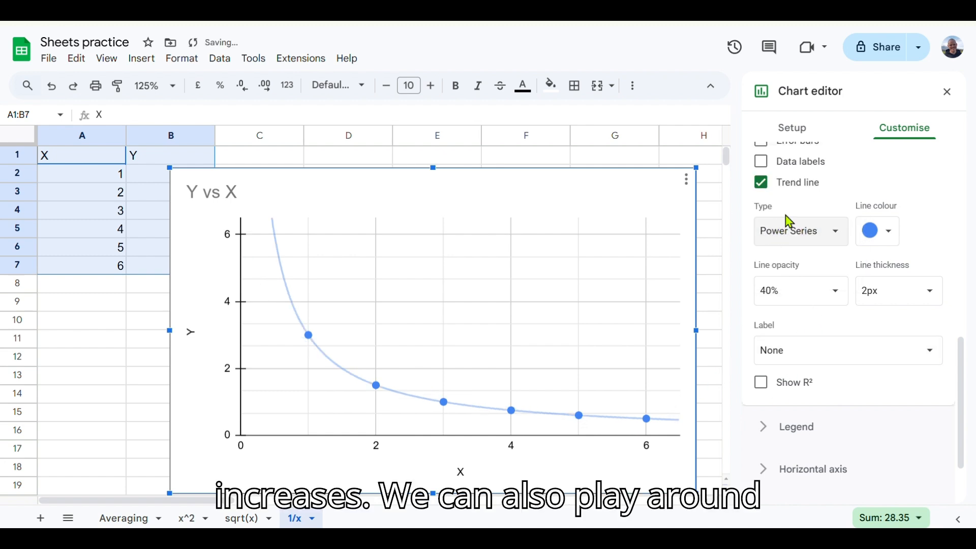
- Compare the Moving Average and Logarithmic trend line types, and return the trend line to Power Series
click(816, 228)
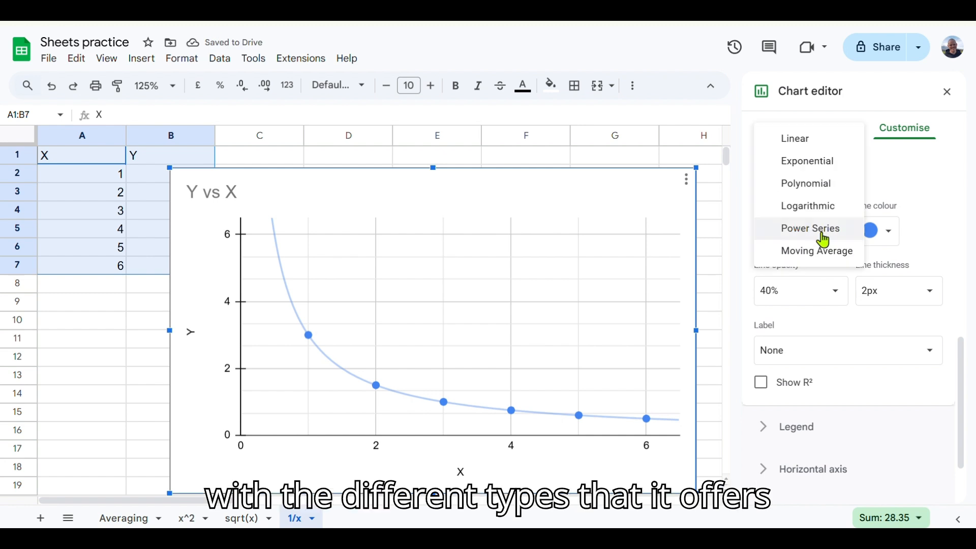
click(825, 252)
click(830, 251)
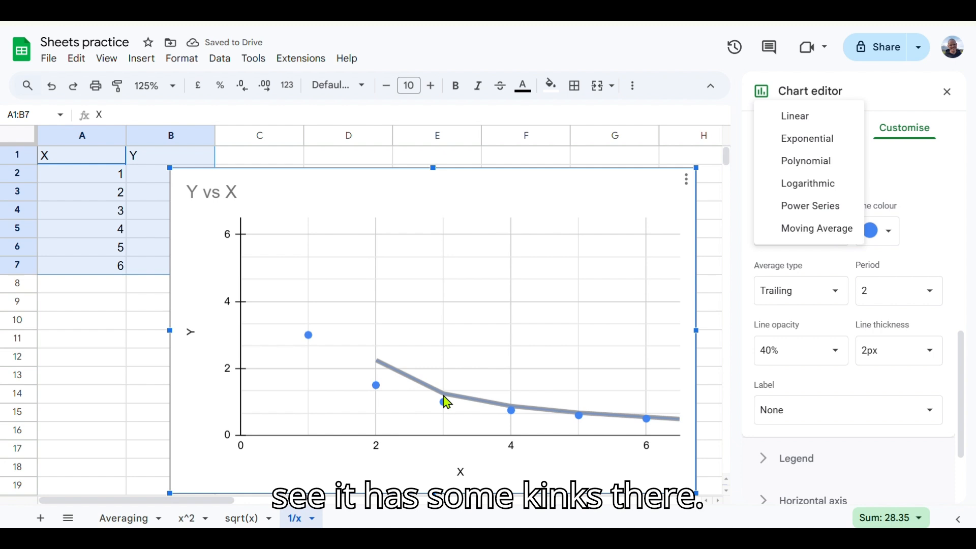
click(823, 187)
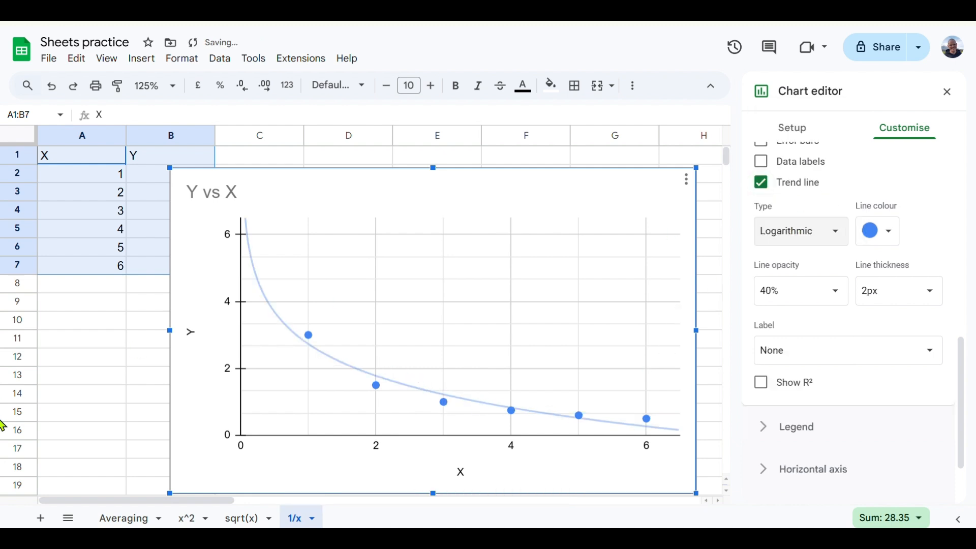
click(761, 230)
click(808, 253)
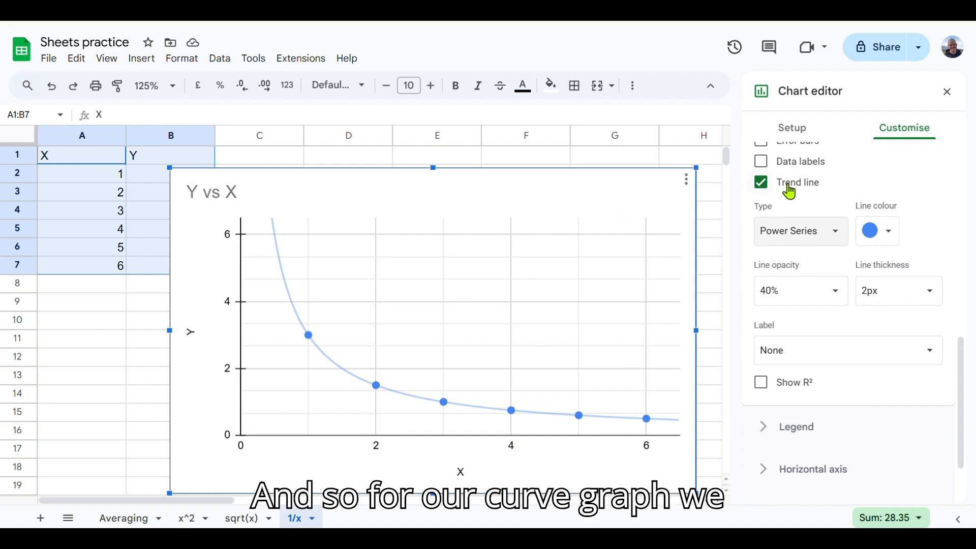
- Check the Y vs X chart's trend line and legend settings, and move the chart below the data table in columns A and B
scroll(829, 204, up, 1)
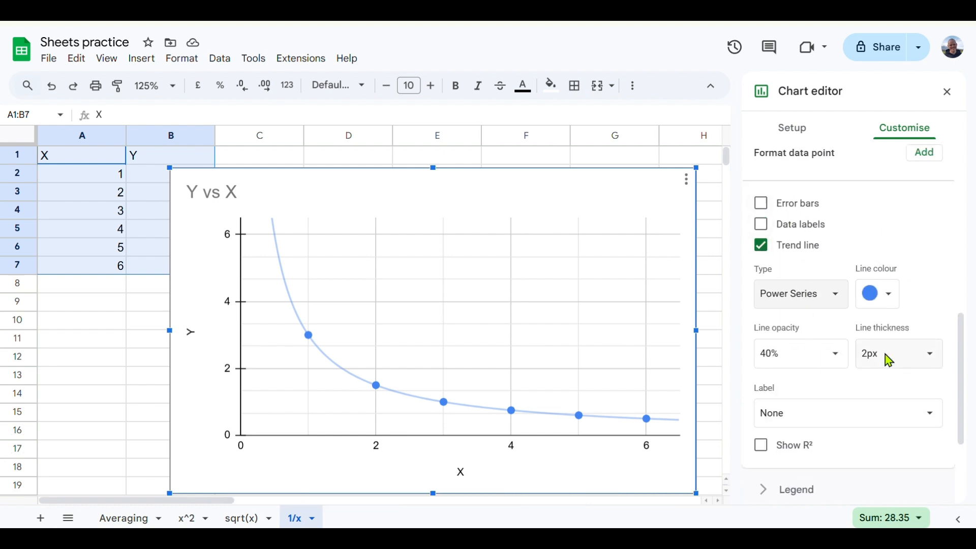
scroll(887, 360, down, 2)
click(841, 340)
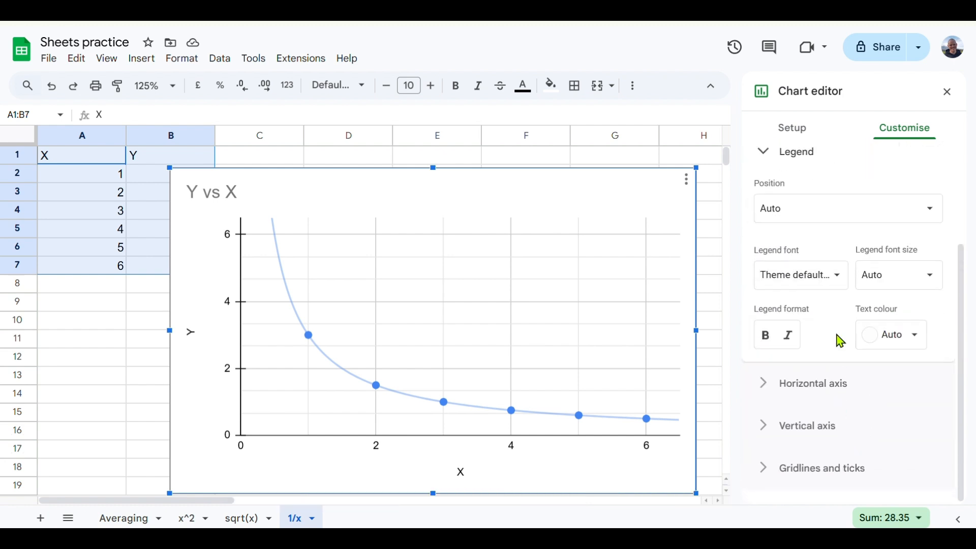
scroll(840, 341, up, 3)
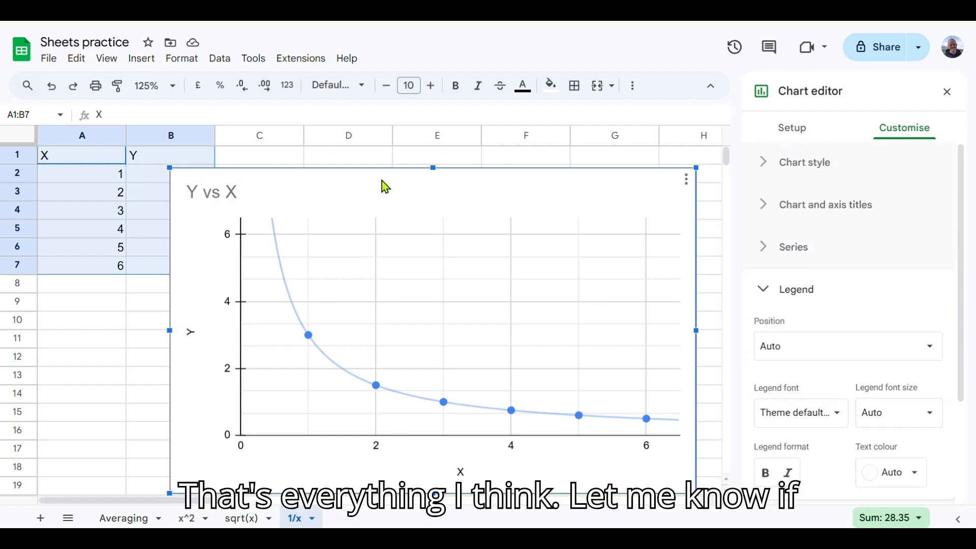
drag(383, 188, 307, 373)
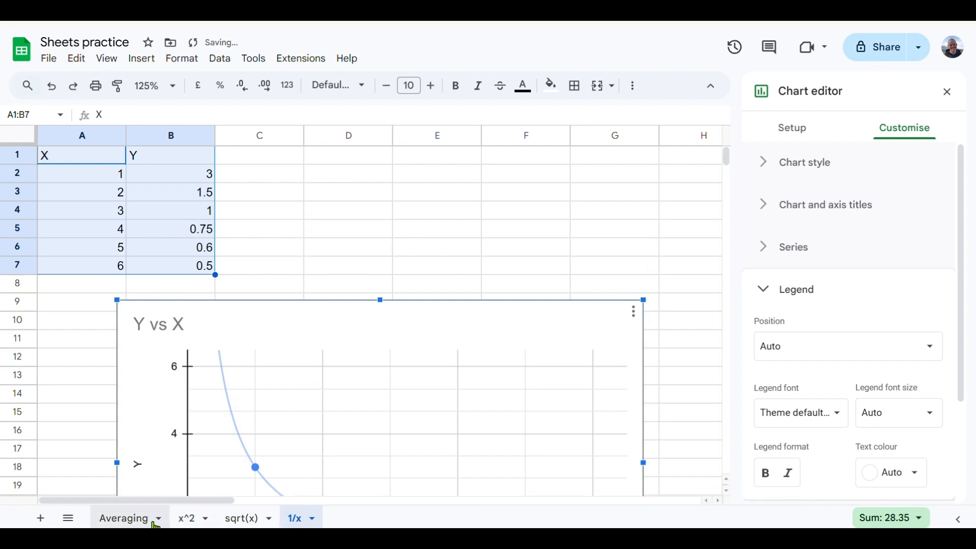
- Review the Averaging, x^2 and sqrt(x) sheets in turn, and return to cell E2 of the 1/x sheet
click(124, 518)
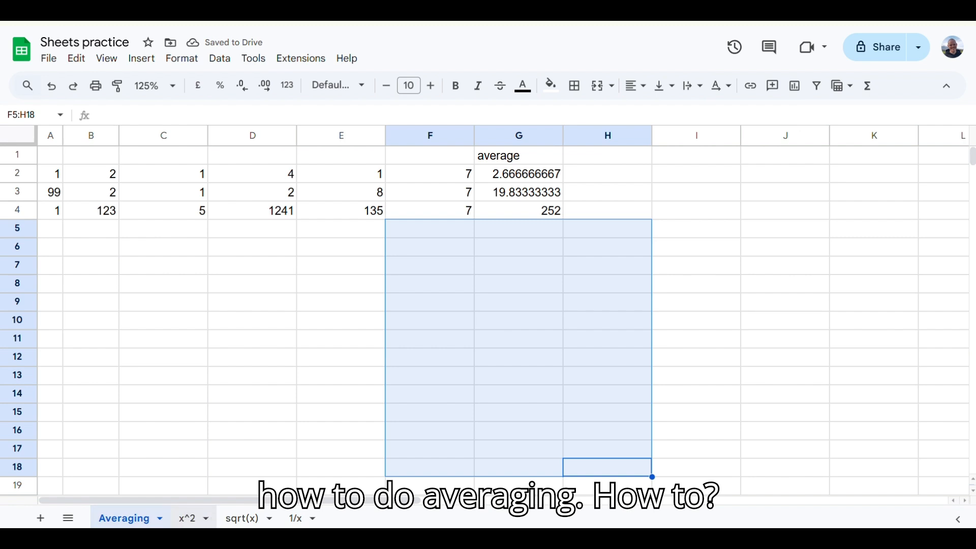
click(212, 519)
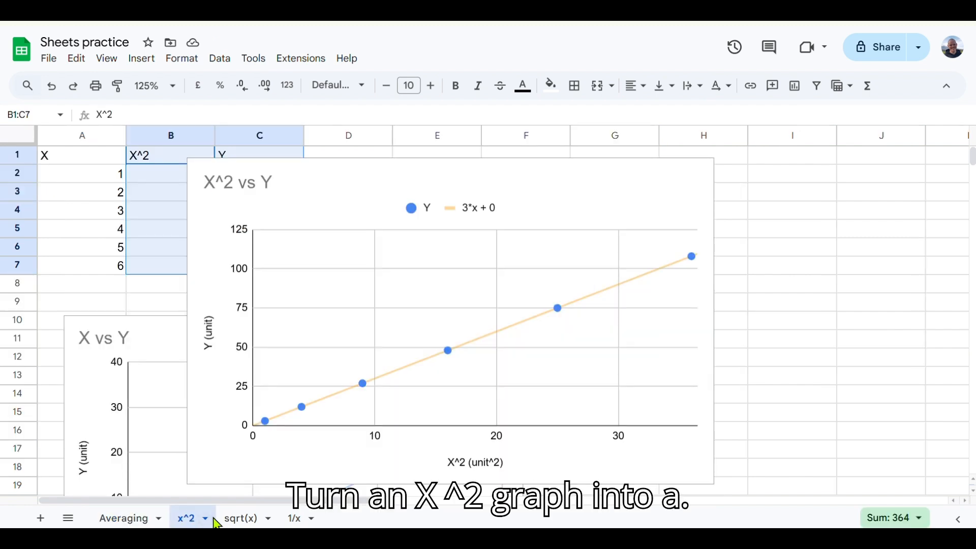
click(244, 518)
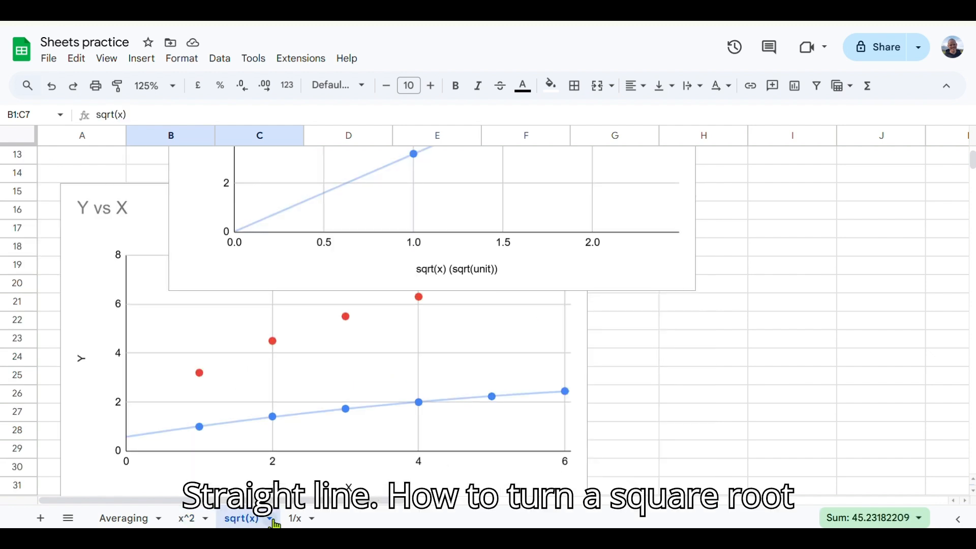
click(300, 517)
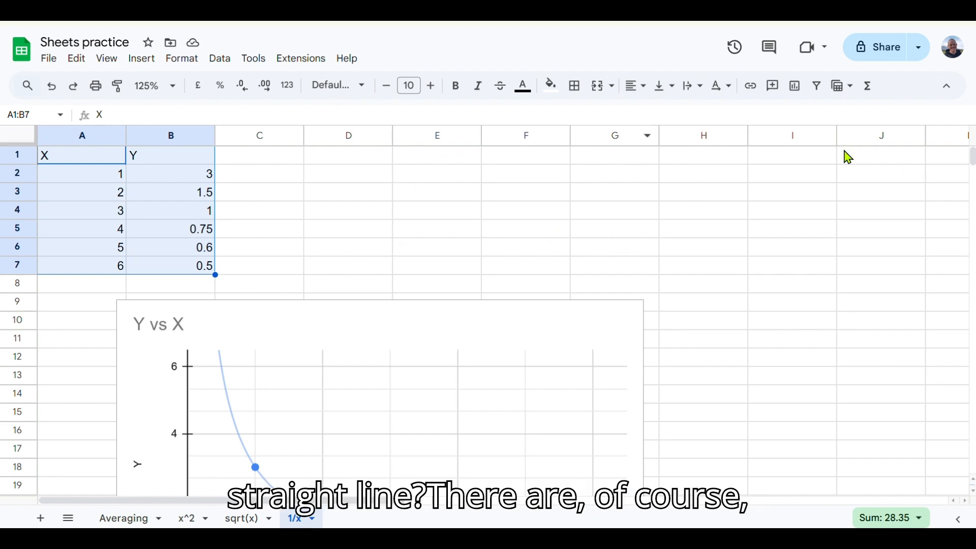
click(437, 174)
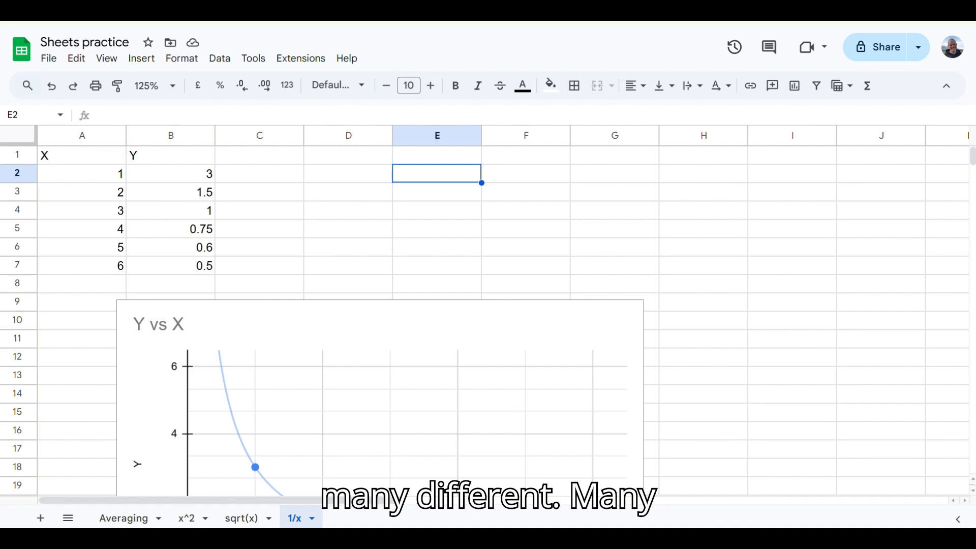
- Search the web for "equation in sheets" in a new browser tab and browse Google Help's Google Sheets function list
text(equation in)
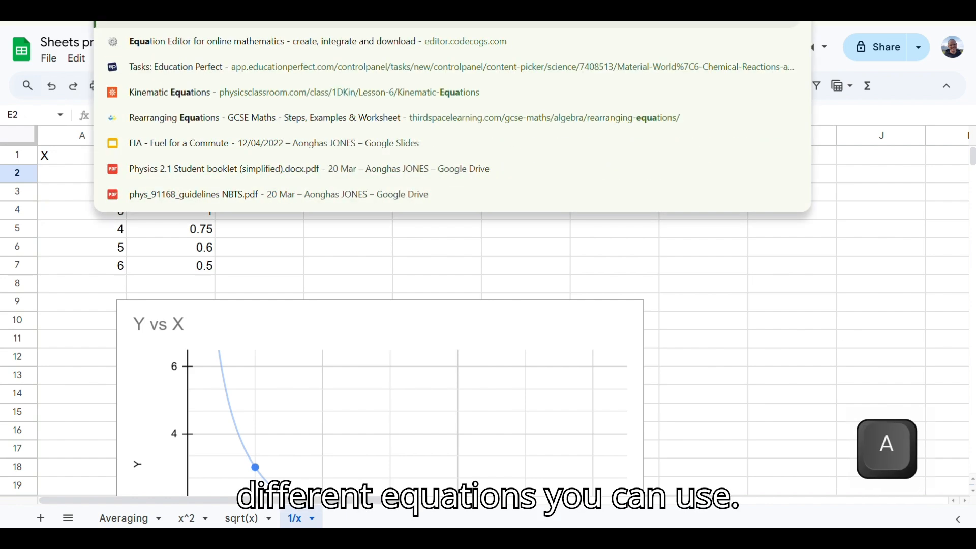
text( sheets)
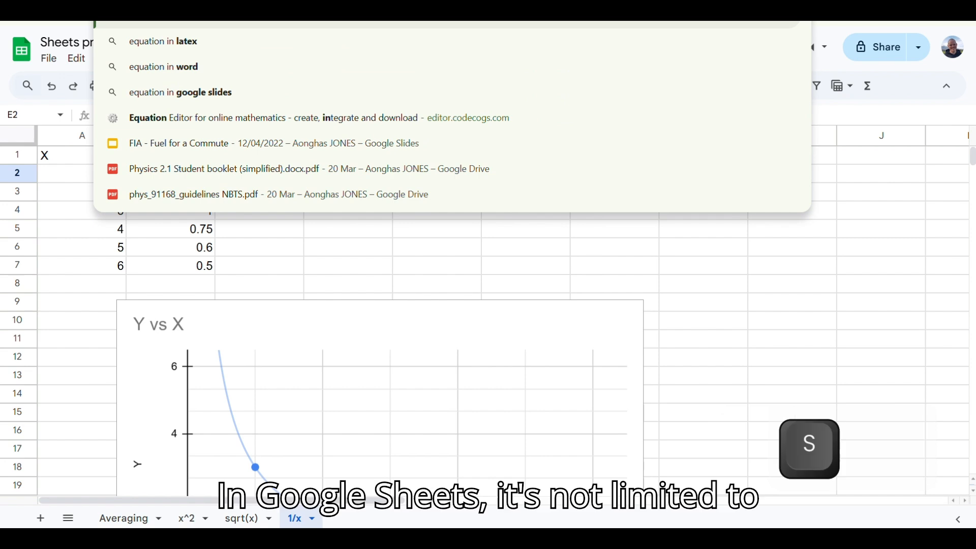
key(Return)
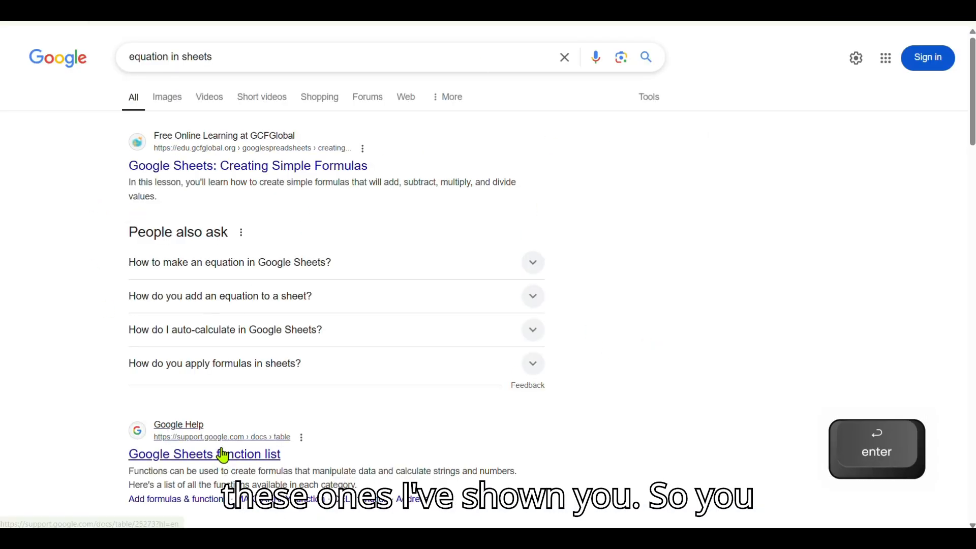
click(204, 454)
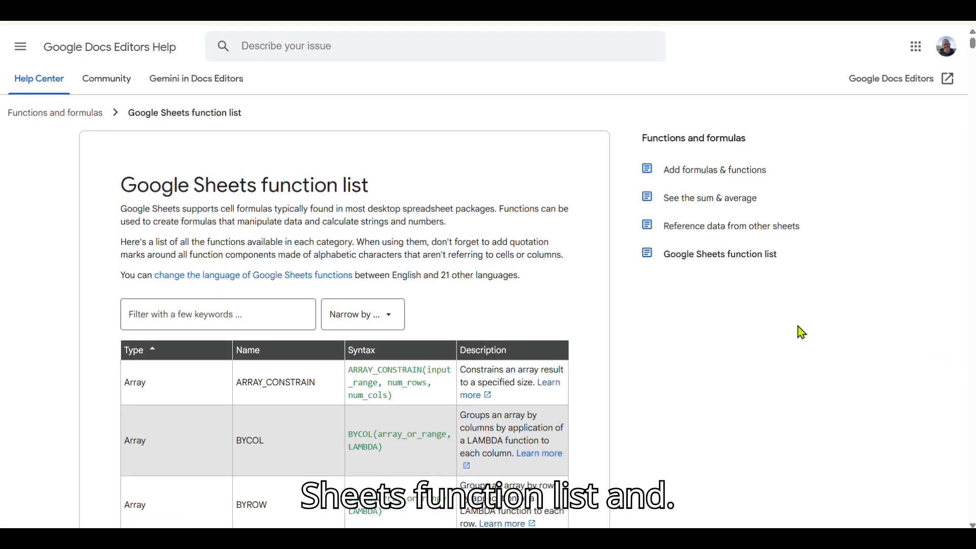
scroll(802, 332, down, 15)
scroll(801, 332, down, 20)
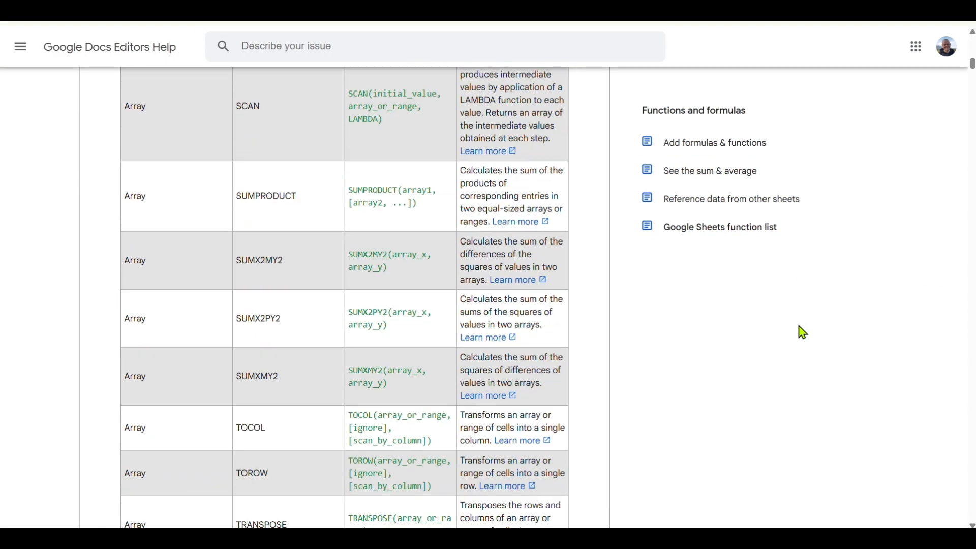
scroll(802, 332, down, 20)
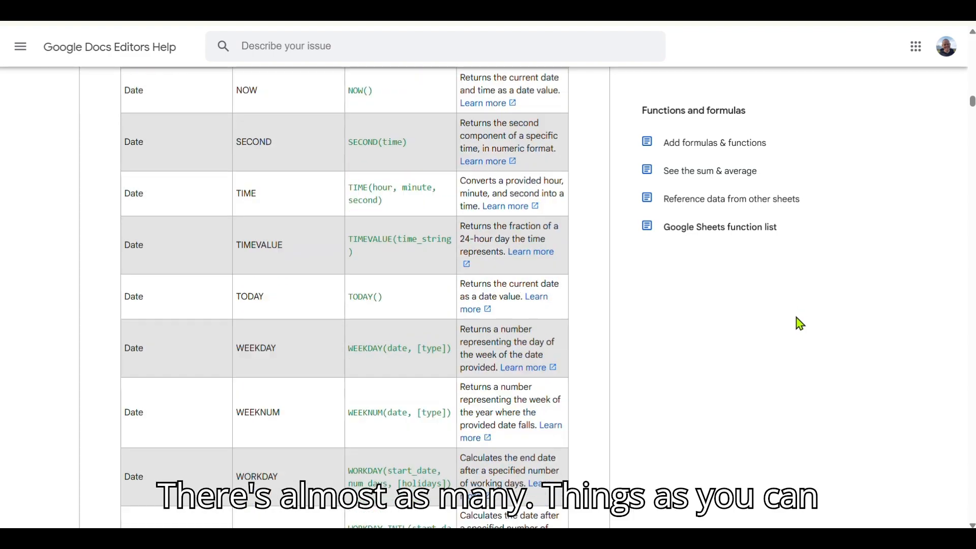
scroll(794, 309, up, 20)
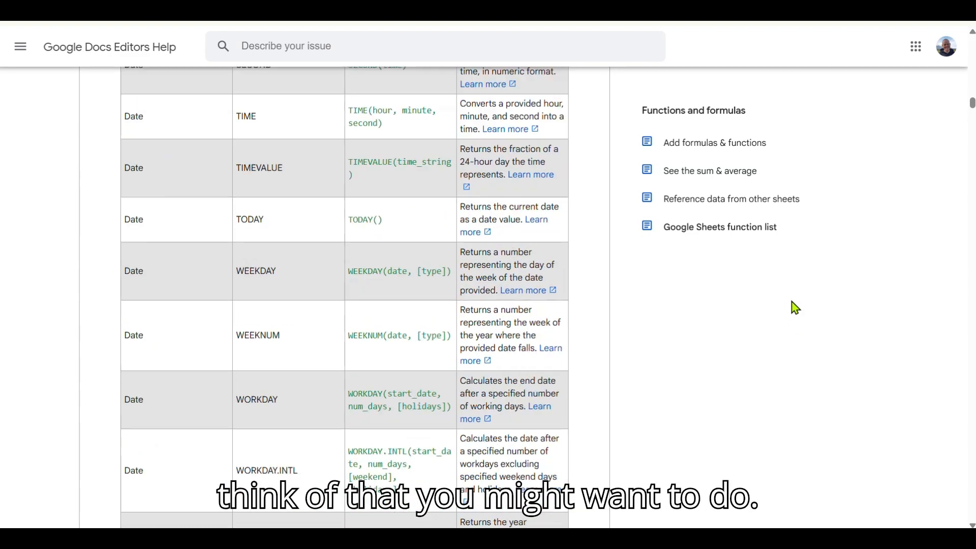